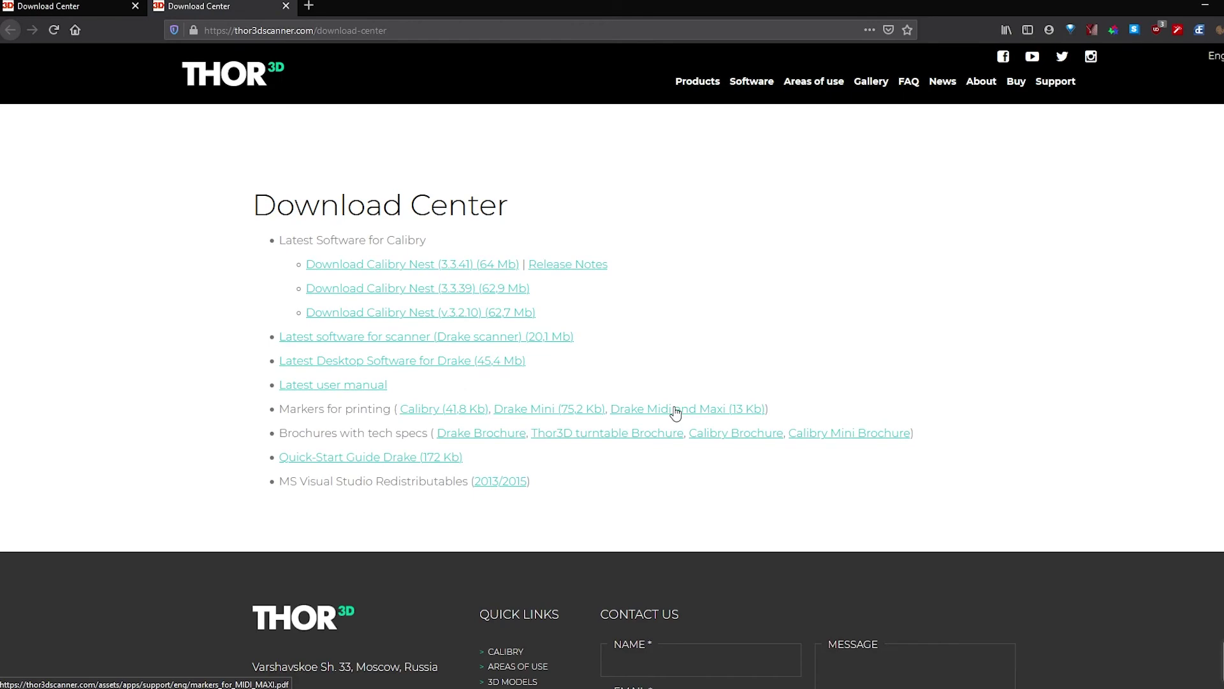
Download the Calibry Nest 3.3.41 installer from the Download Center and save the file.
left_click_drag(300, 262, 568, 317)
left_click(750, 260)
left_click(401, 266)
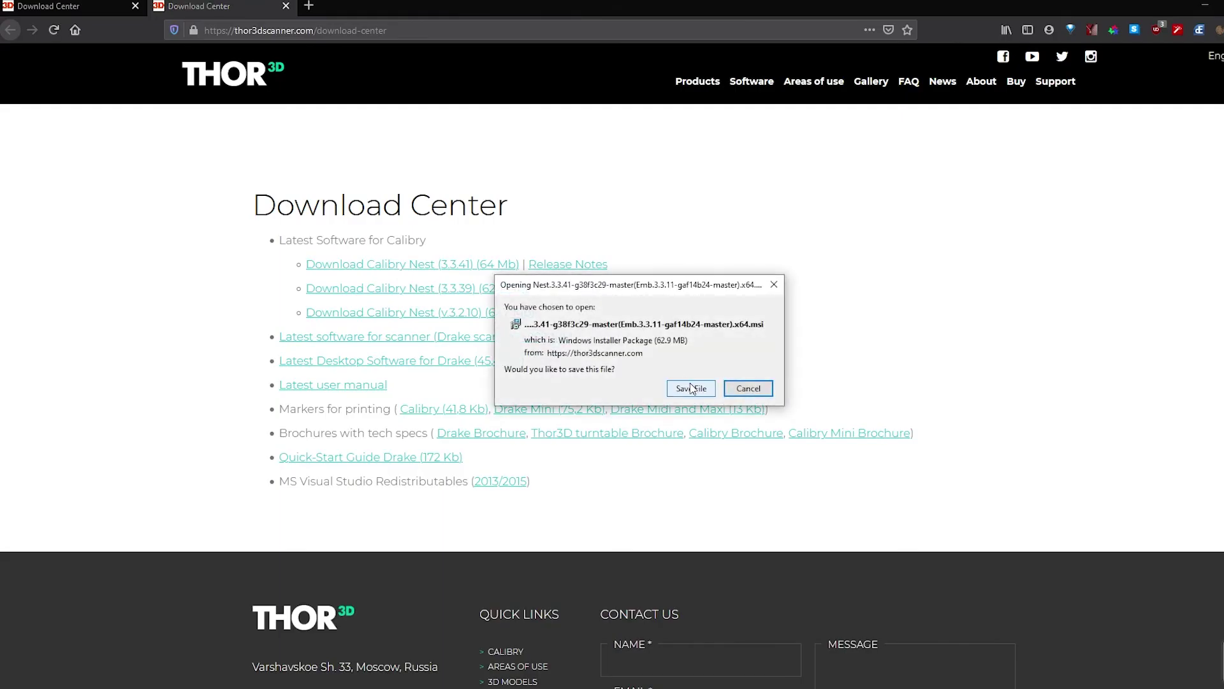
left_click(692, 391)
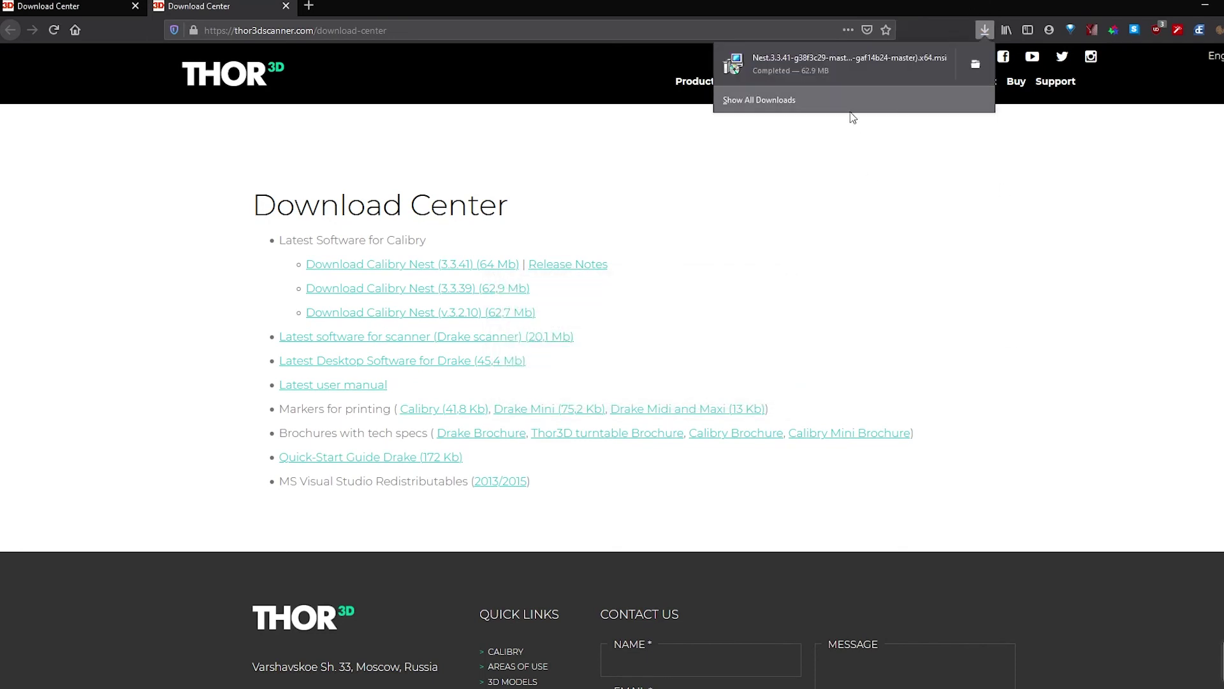
Launch the downloaded installer, allow it to run and complete the Calibry Nest setup wizard.
left_click(830, 75)
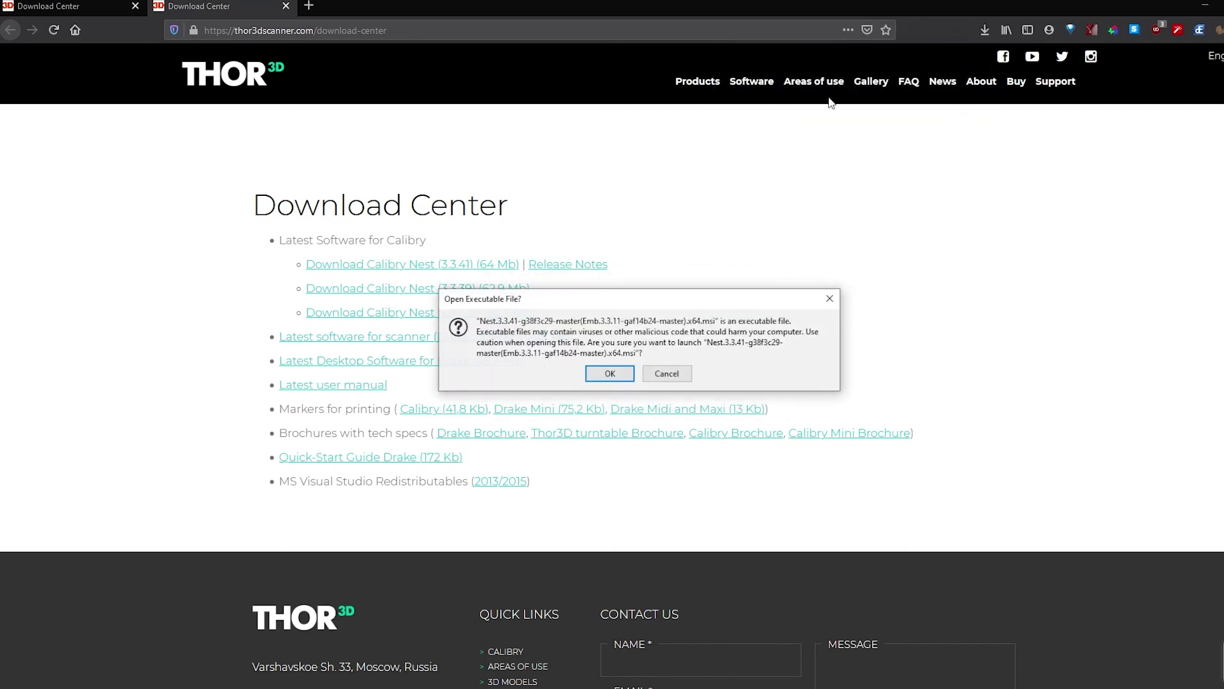
left_click(606, 375)
left_click(496, 251)
left_click(695, 469)
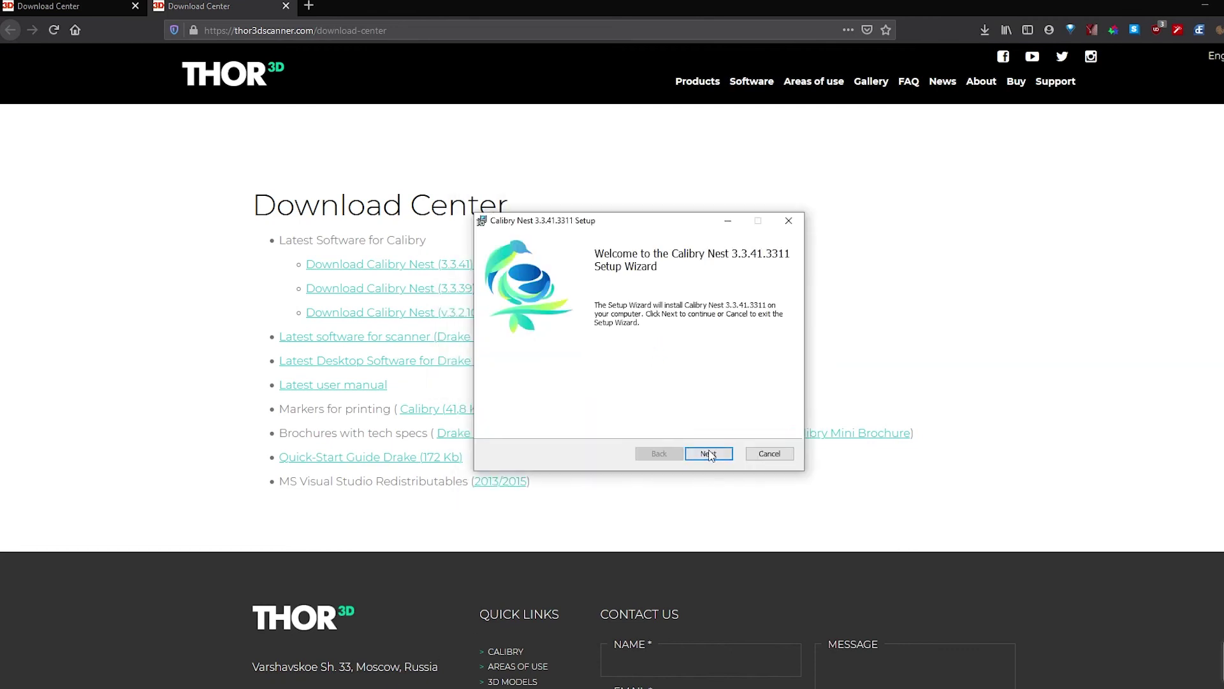
left_click(709, 454)
left_click(715, 454)
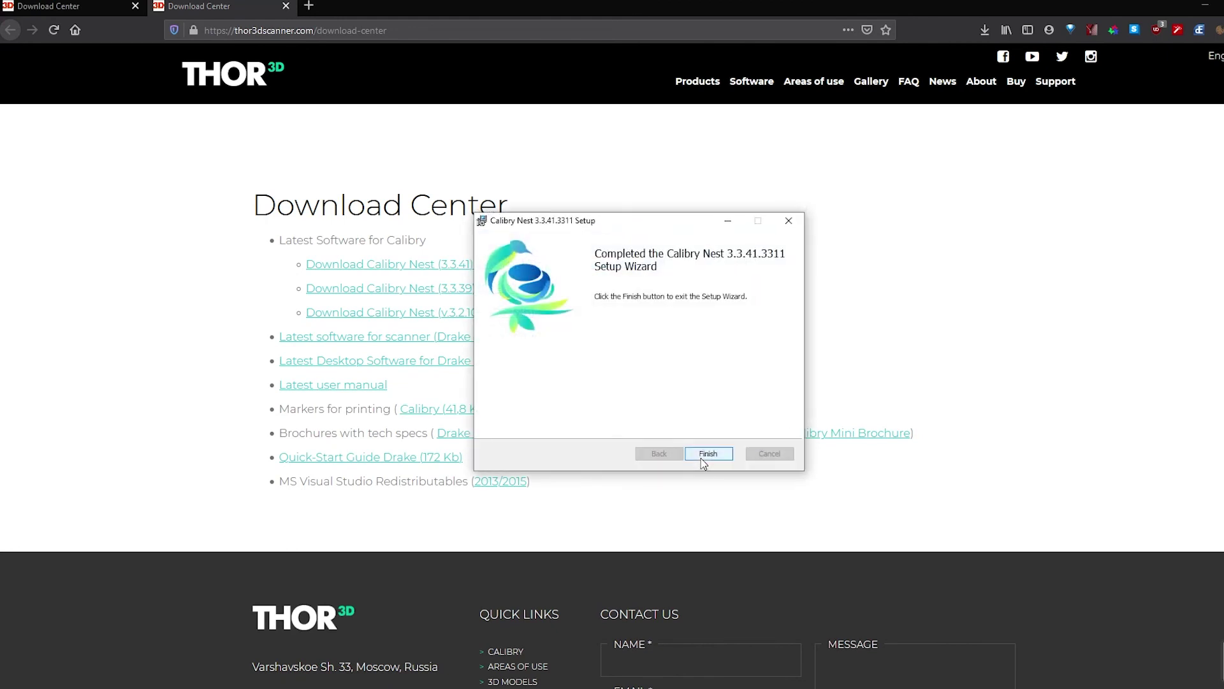
left_click(708, 453)
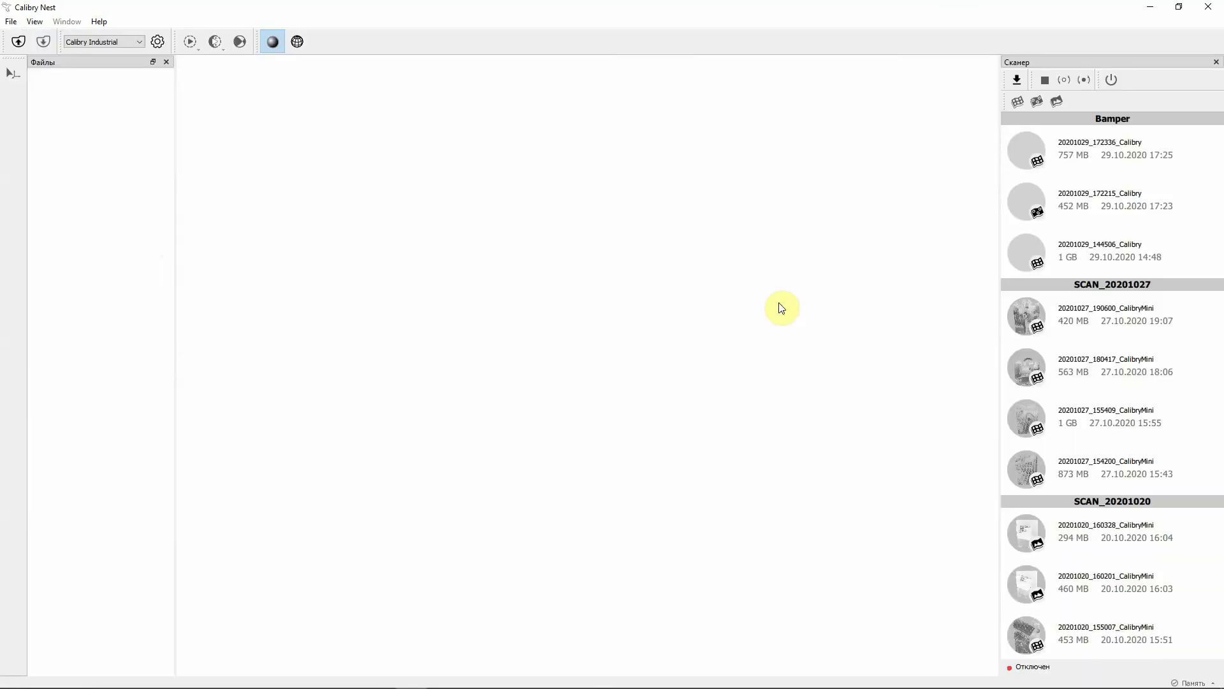
In Calibry Nest, load the three Bamper scans 20201029_172336, 20201029_172215 and 20201029_144506 from the scanner list.
scroll(1000, 389, "down", 3)
scroll(1101, 366, "up", 3)
left_click(1132, 143)
left_click(1142, 202)
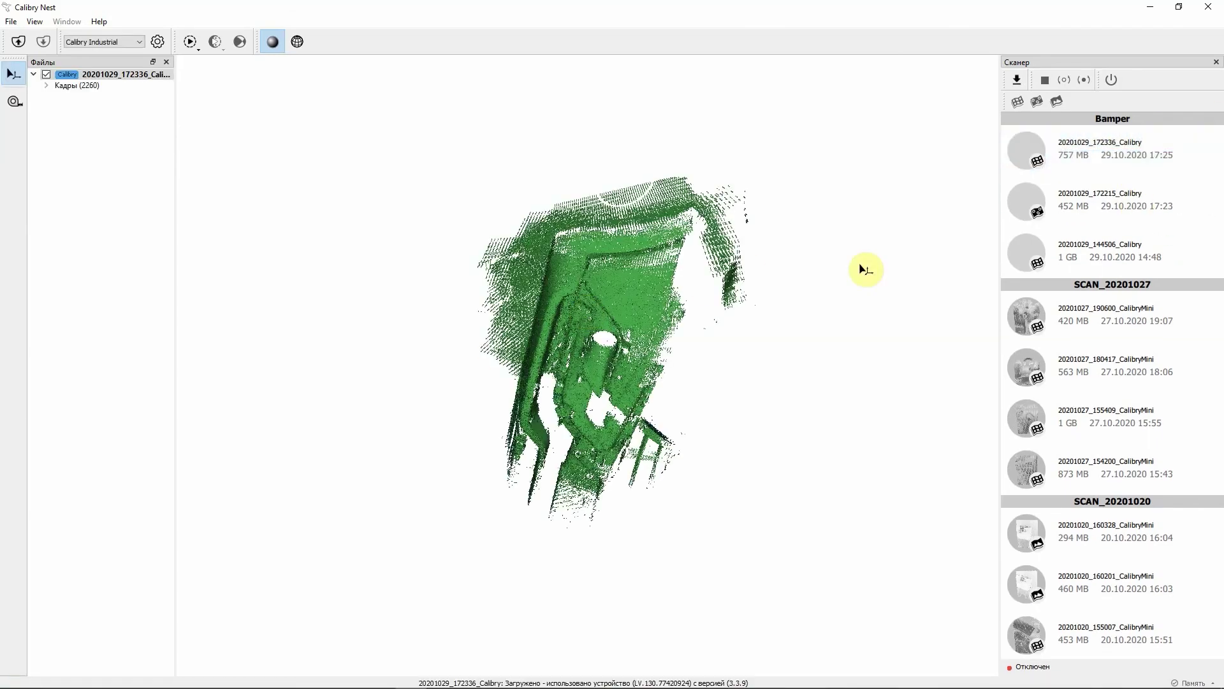
double_click(1037, 209)
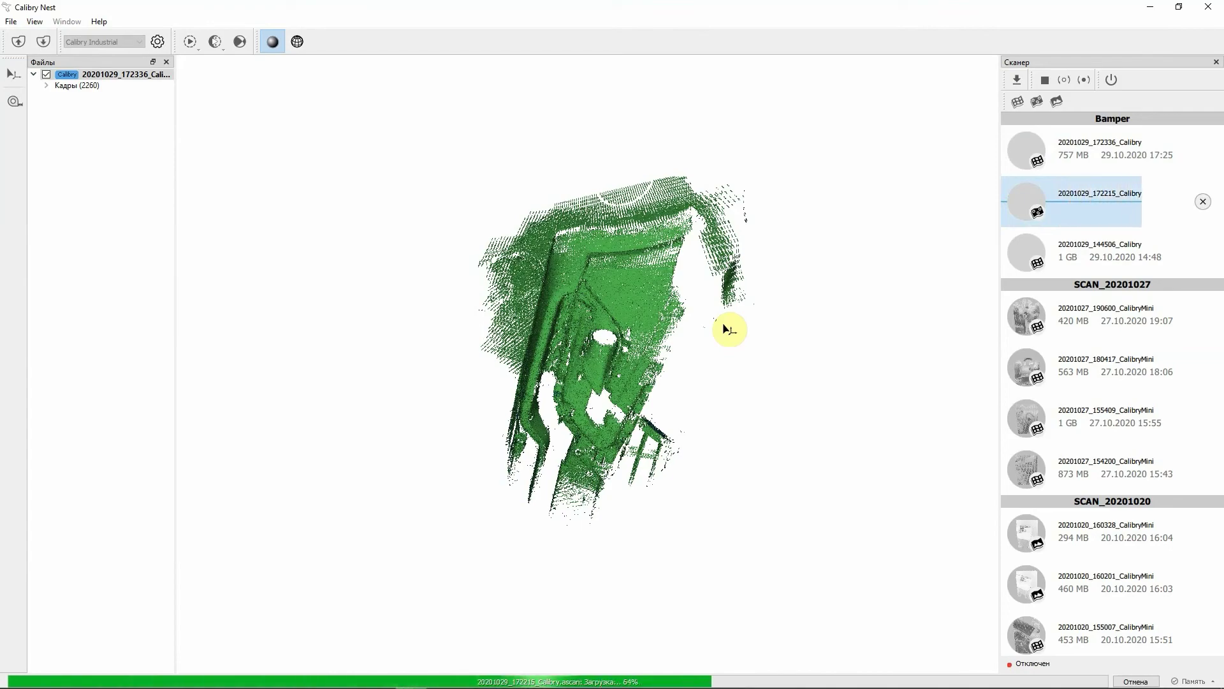
left_click(1025, 252)
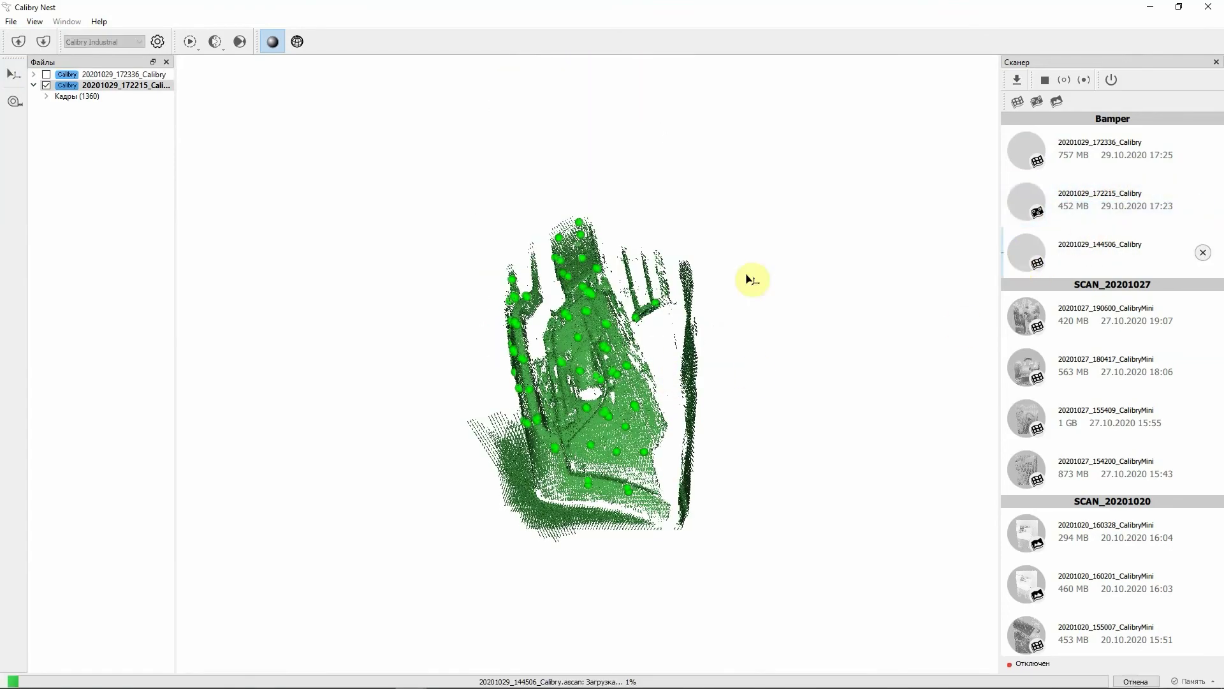
left_click_drag(574, 350, 634, 393)
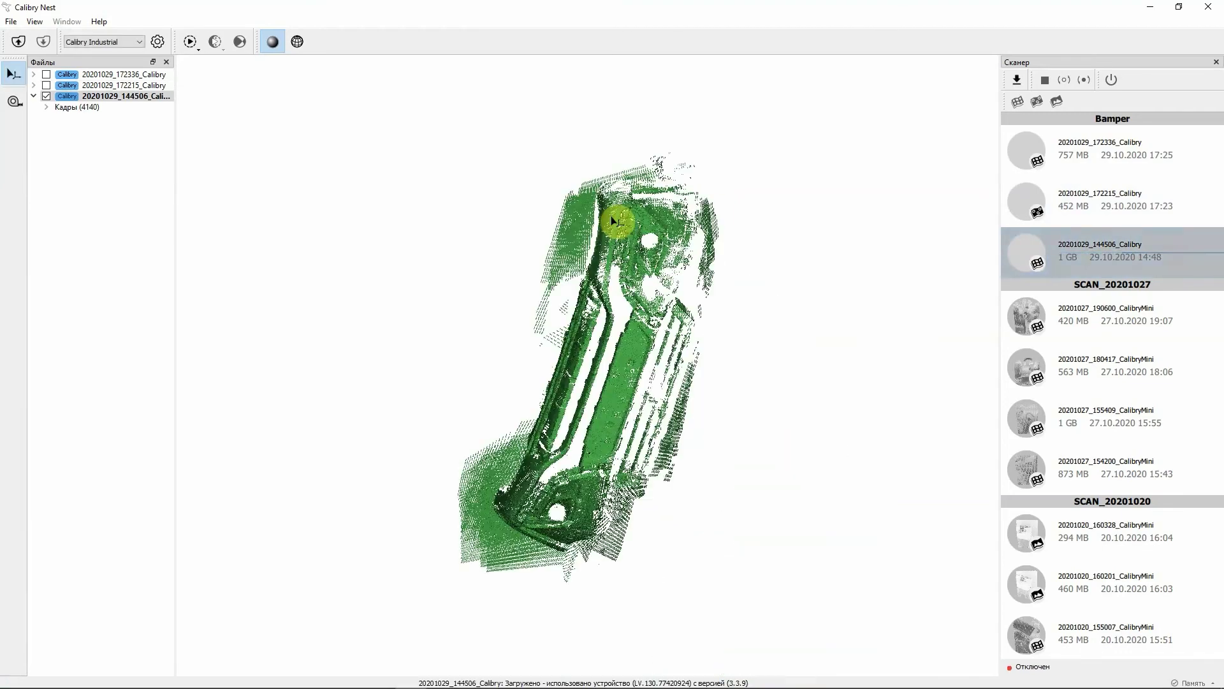
left_click_drag(615, 213, 630, 315)
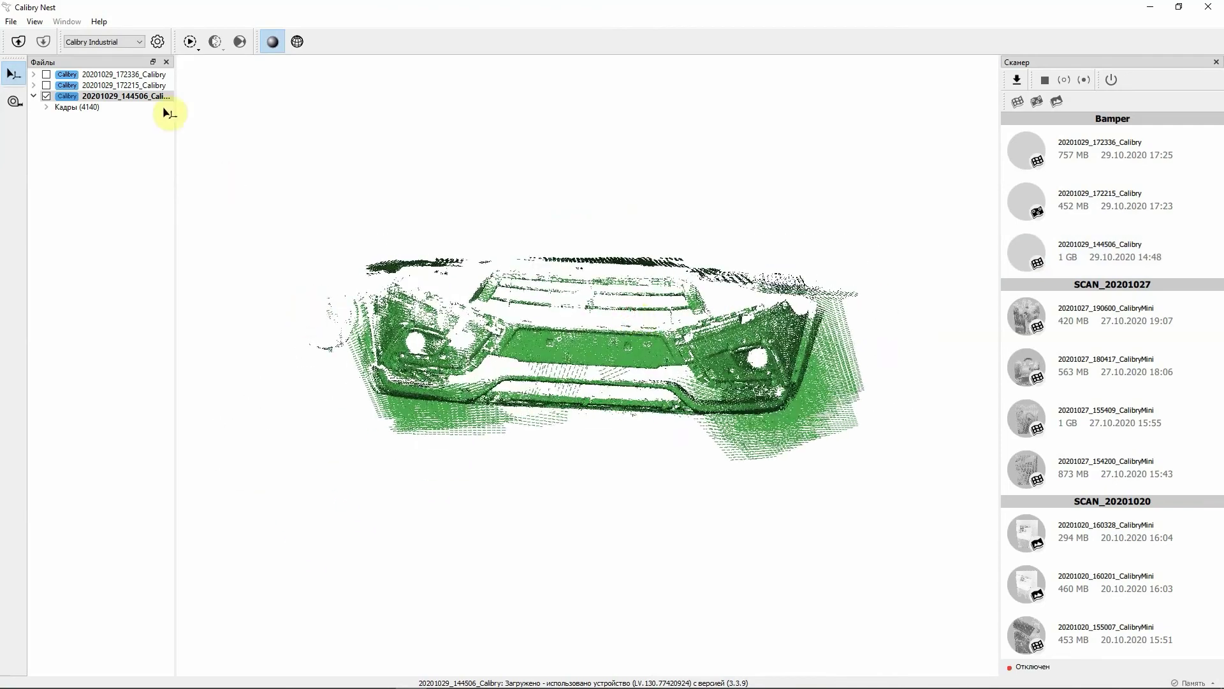
Expand scans 20201029_172215 and 20201029_172336 in the file tree to show their frames.
left_click(33, 85)
left_click(33, 75)
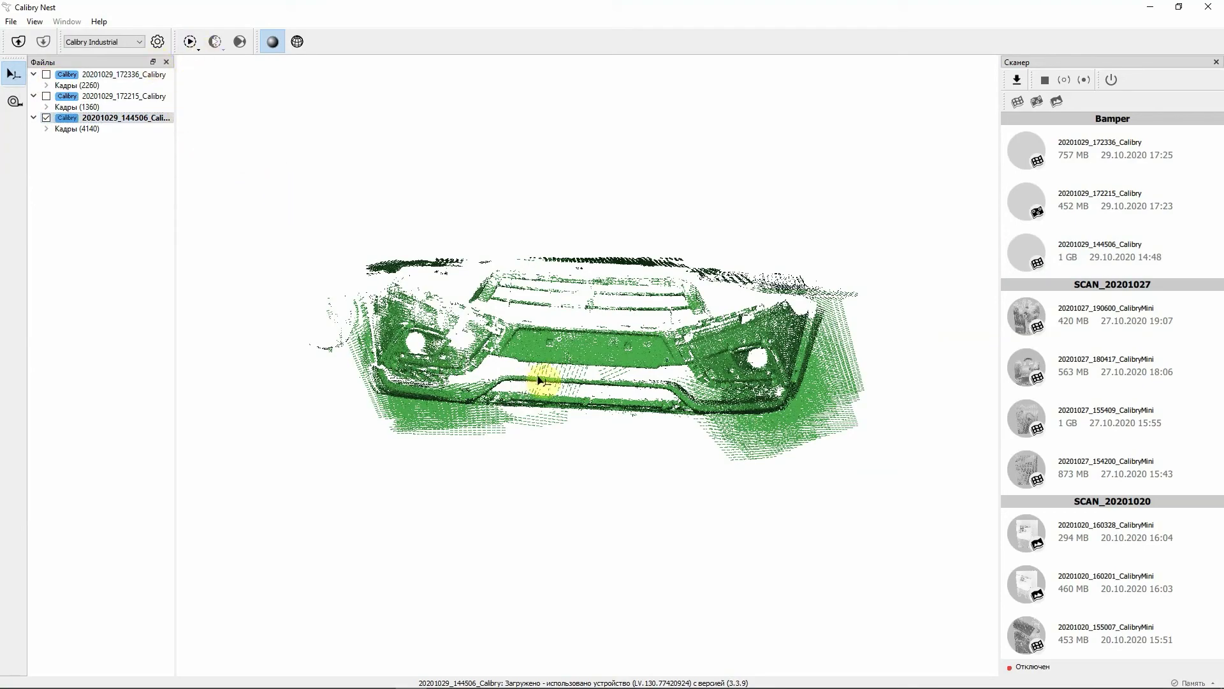
left_click_drag(541, 377, 211, 197)
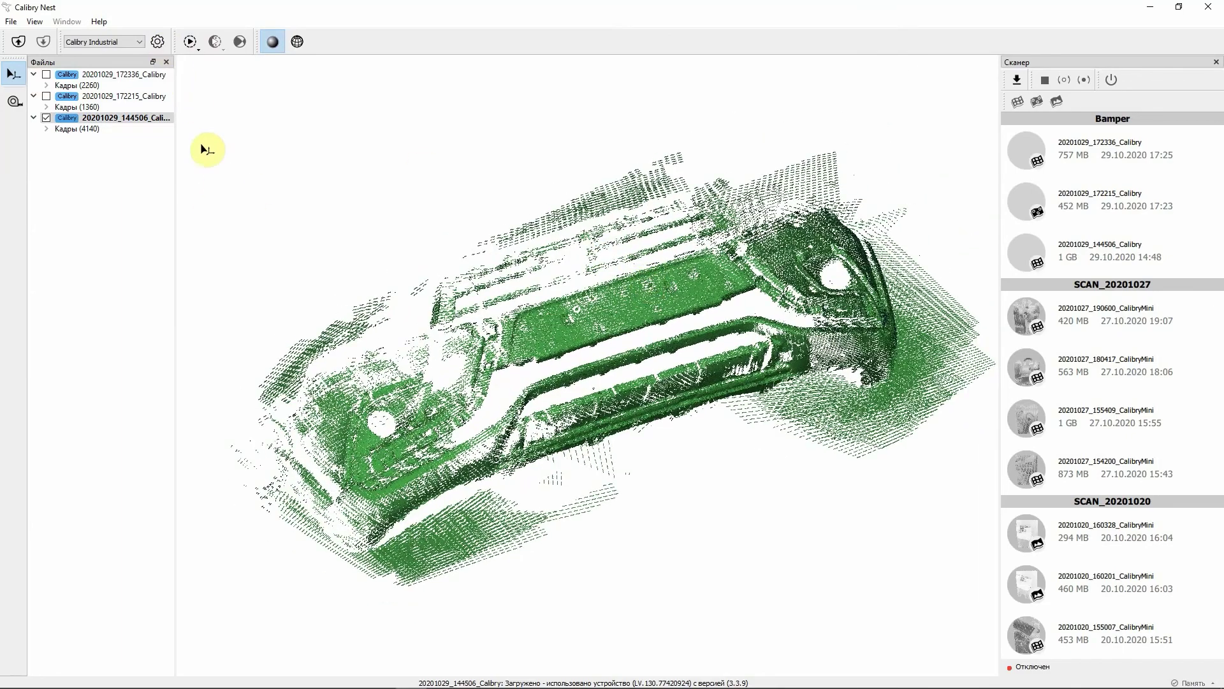
Apply the Calibry Industrial preset in the processing settings and turn off mesh simplification.
left_click(157, 41)
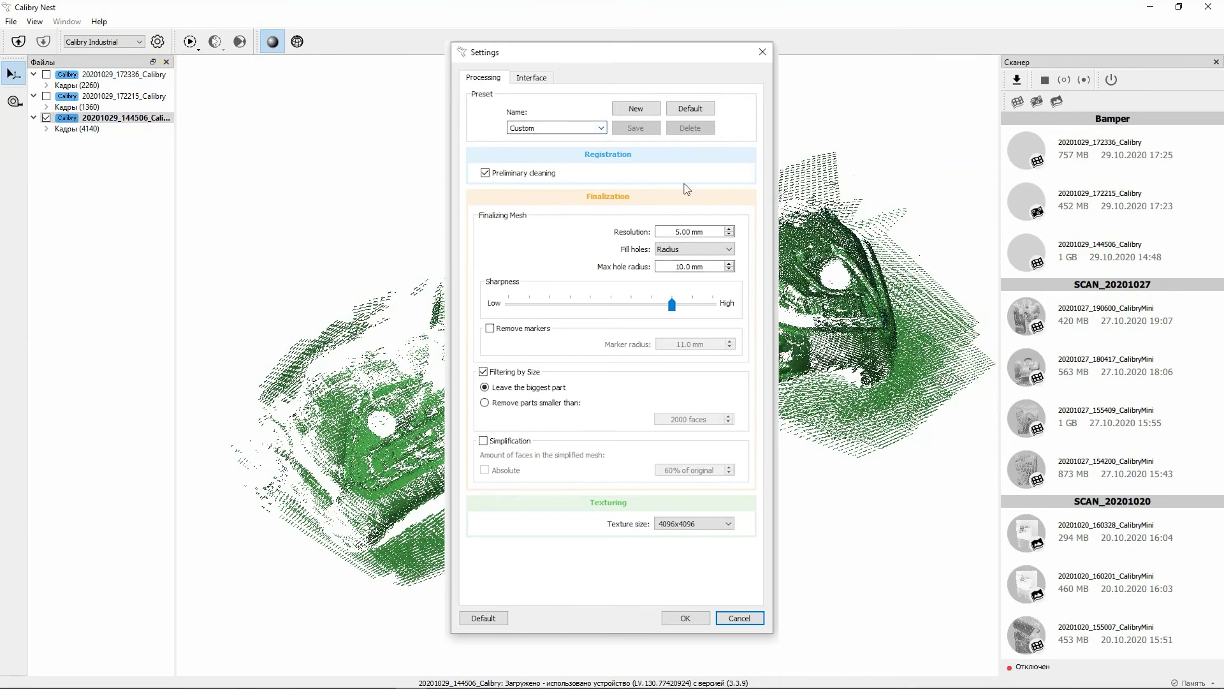
left_click(600, 129)
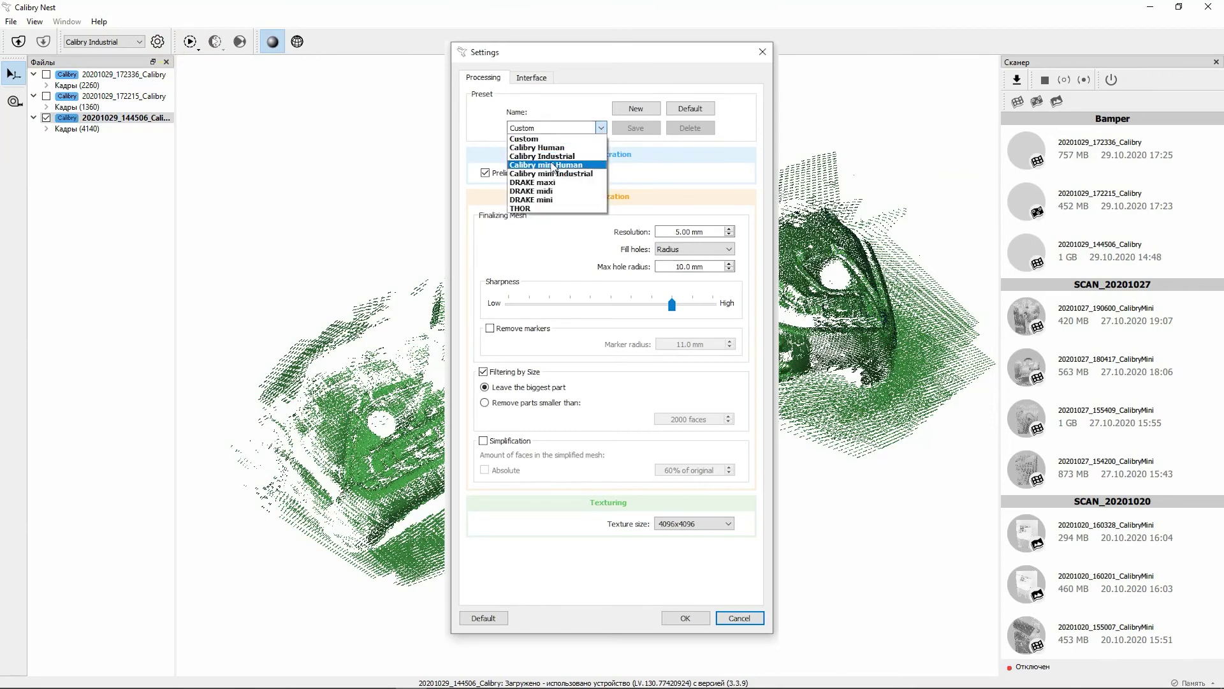
left_click(561, 157)
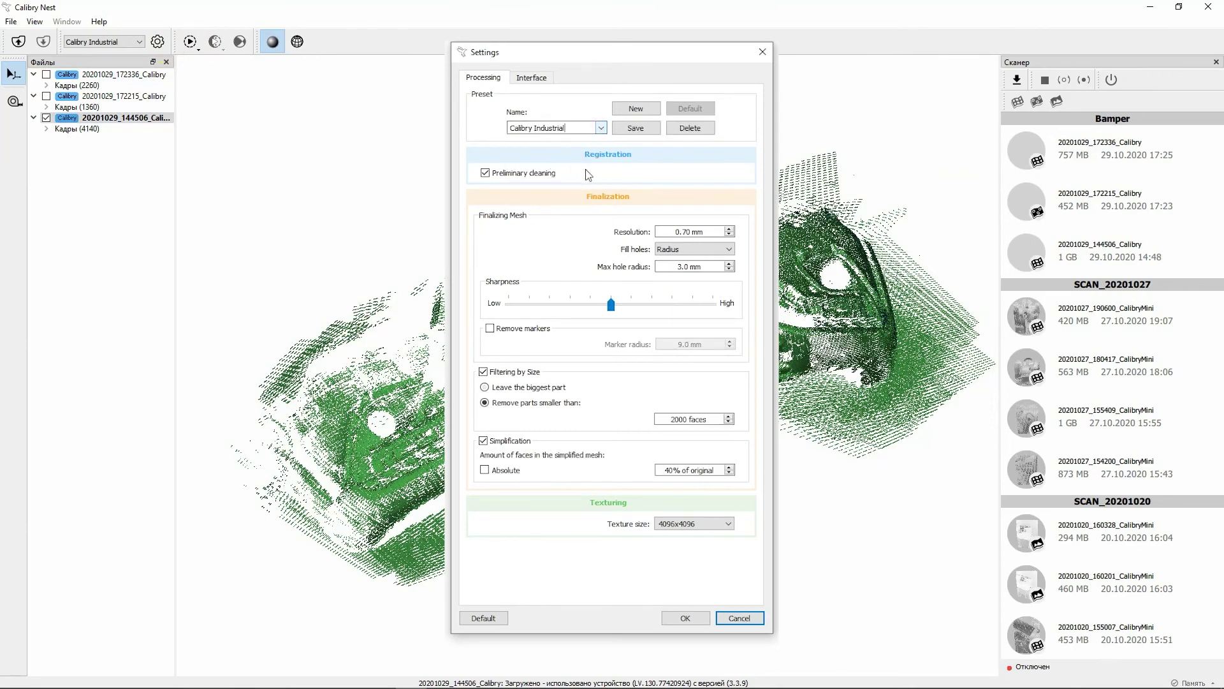
left_click(680, 231)
left_click(678, 268)
left_click(484, 441)
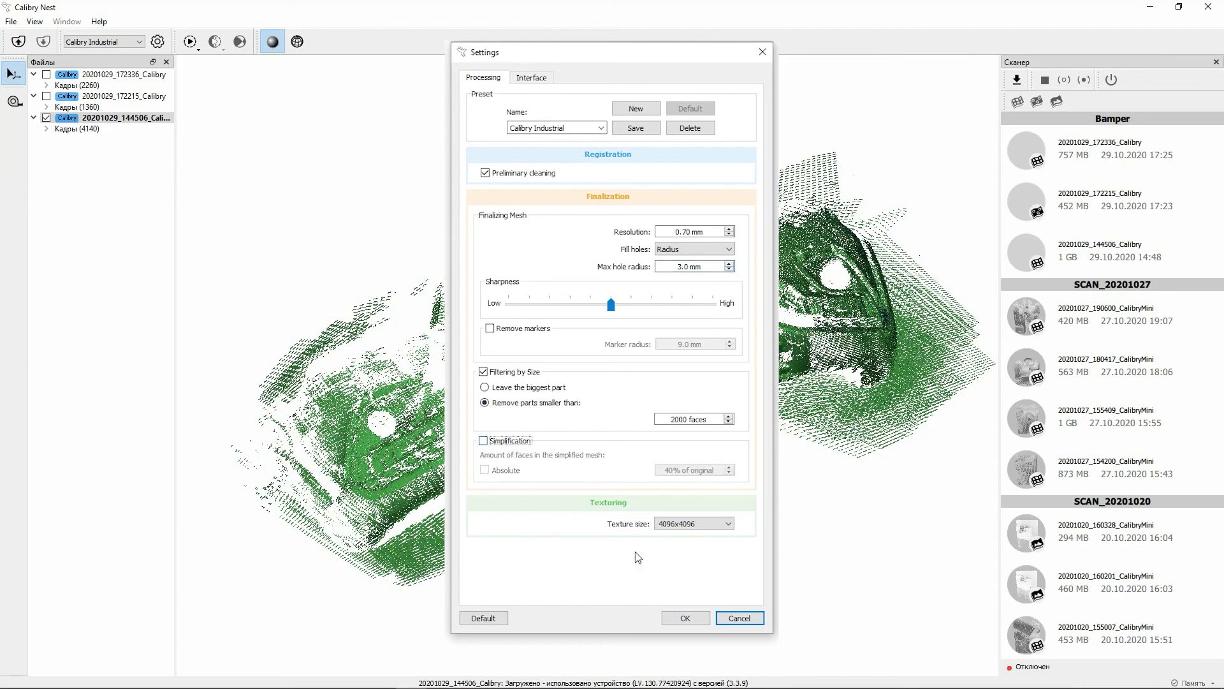
left_click(538, 177)
left_click(538, 178)
left_click(685, 618)
Start combined registration and finalization processing of scan 20201029_144506_Calibry.
left_click_drag(670, 389, 612, 383)
left_click(234, 84)
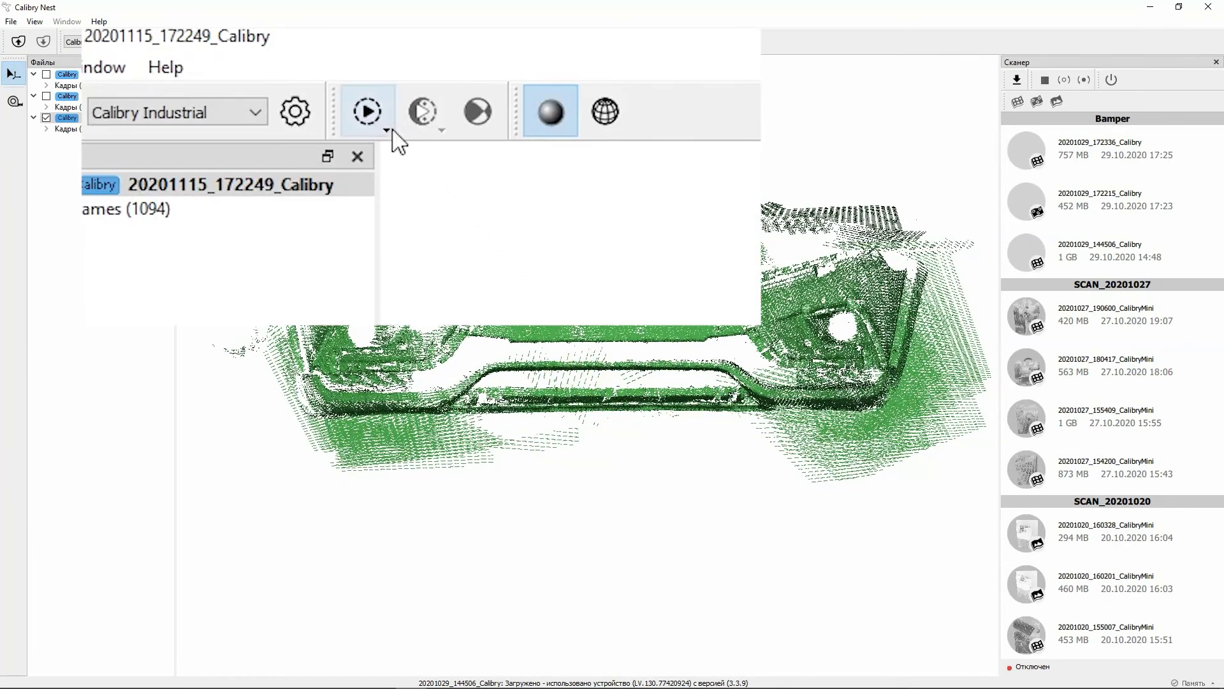
left_click(365, 114)
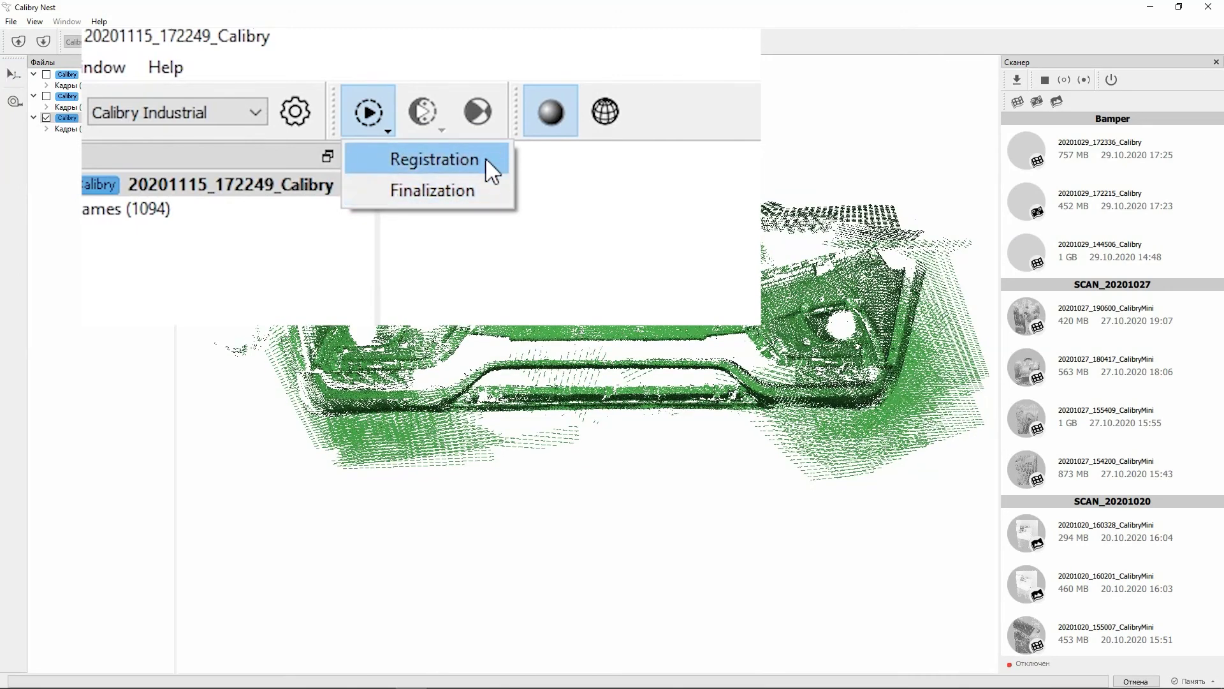
left_click(485, 158)
left_click(187, 45)
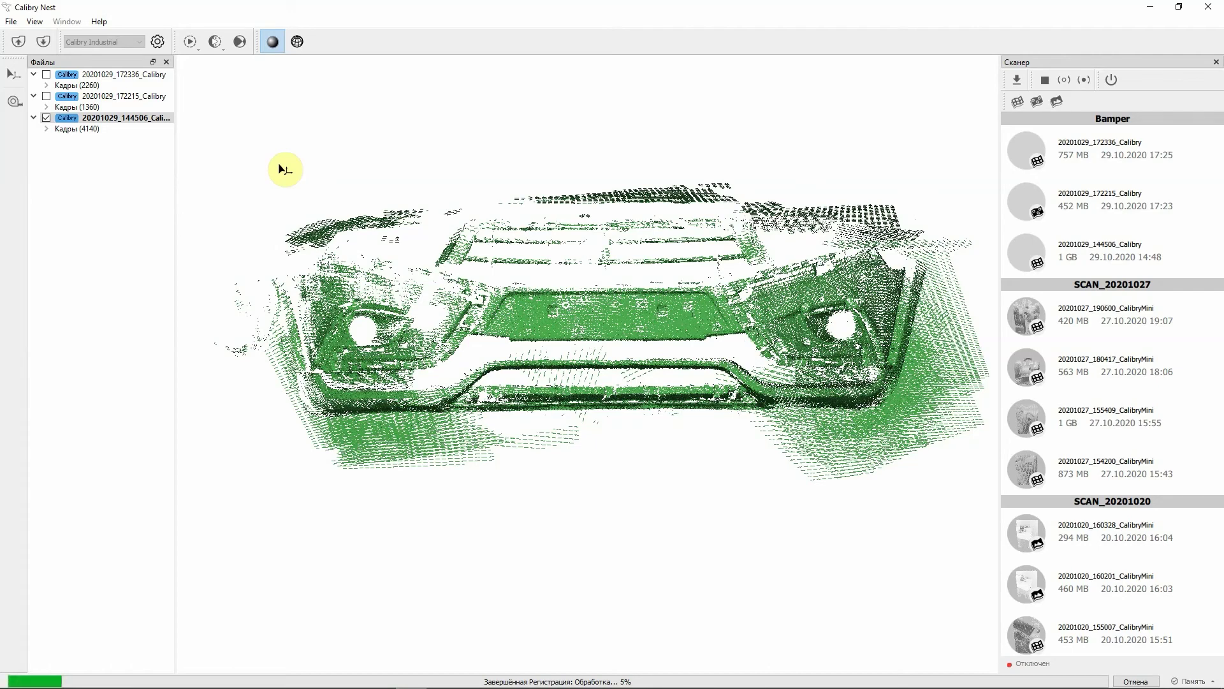
Review the processing settings while registration runs and close them without changes.
left_click(157, 42)
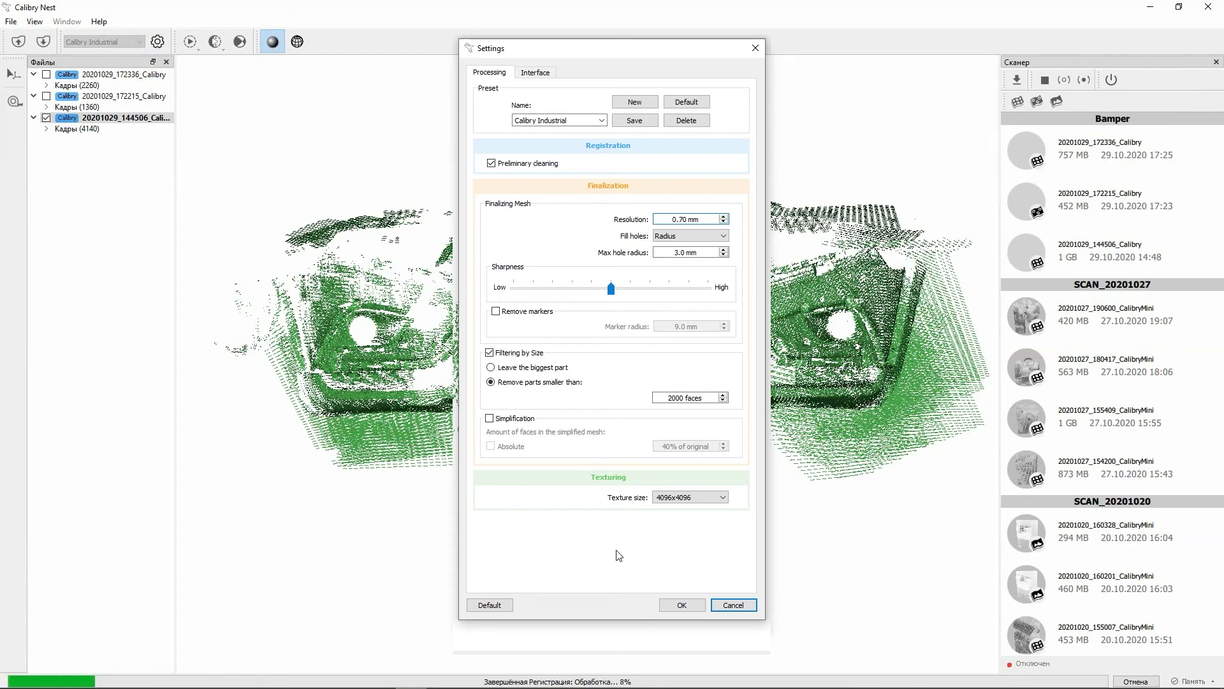
left_click(734, 605)
left_click(779, 577)
left_click_drag(781, 574, 425, 408)
Select the frames of scan 20201029_144506 and examine the bumper point cloud from several angles during processing.
left_click(97, 131)
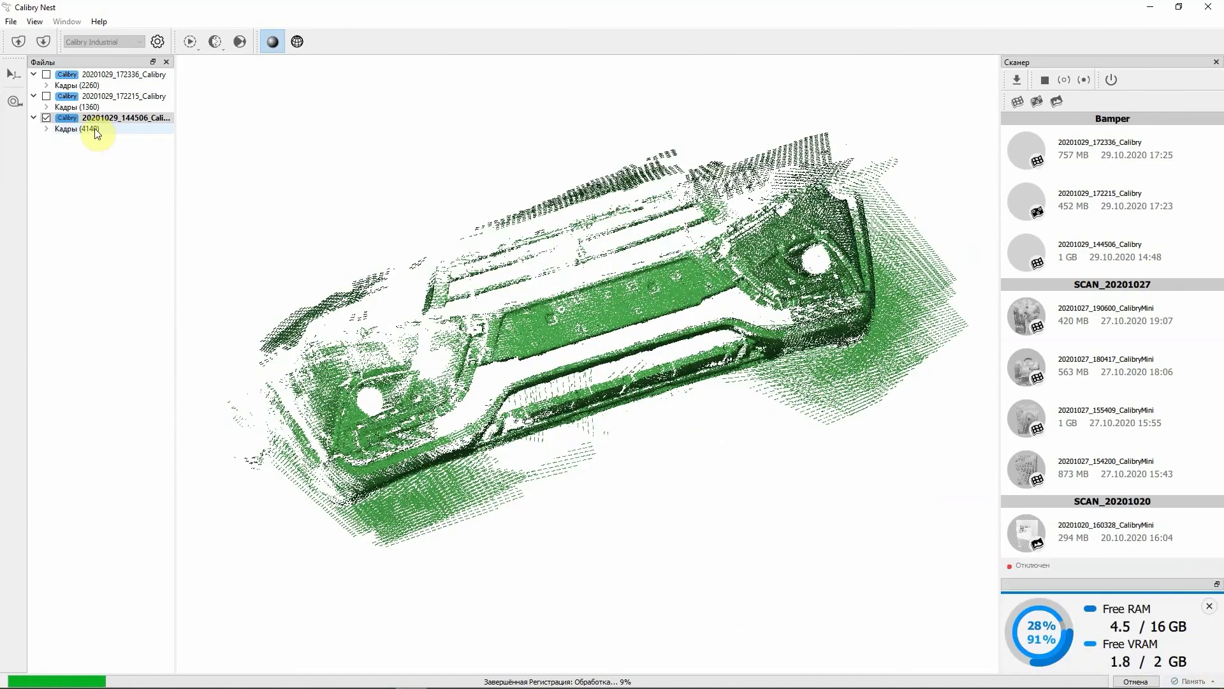
left_click_drag(743, 361, 661, 368)
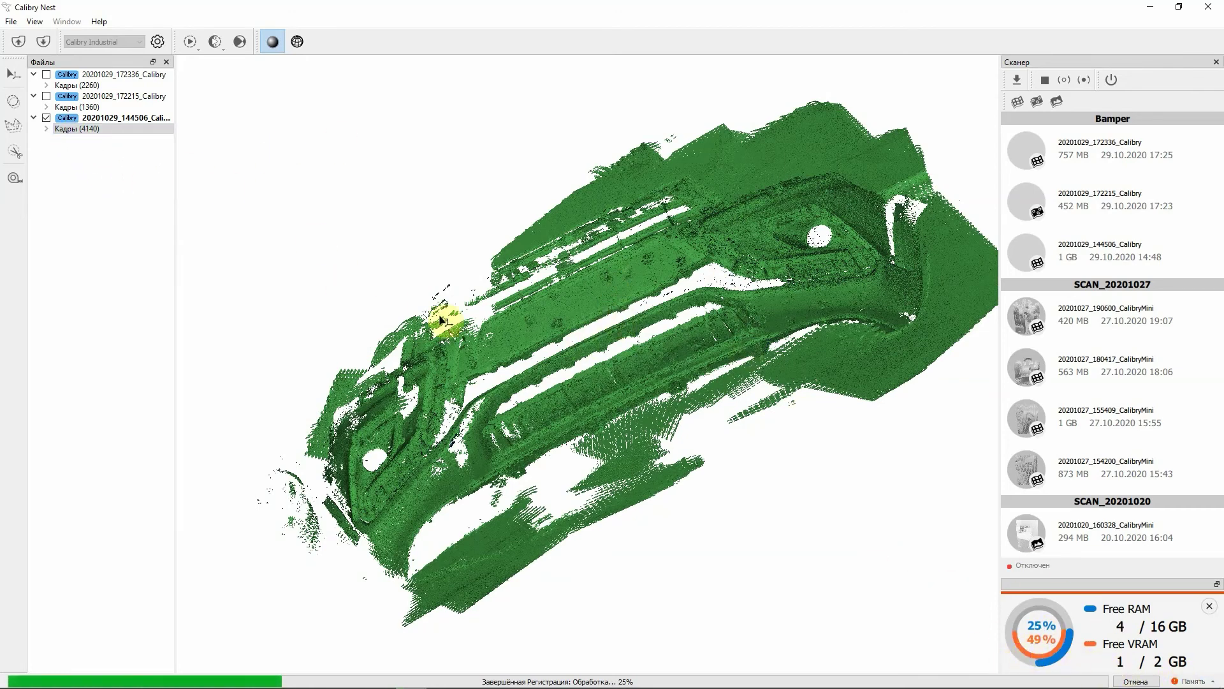
left_click_drag(515, 328, 624, 337)
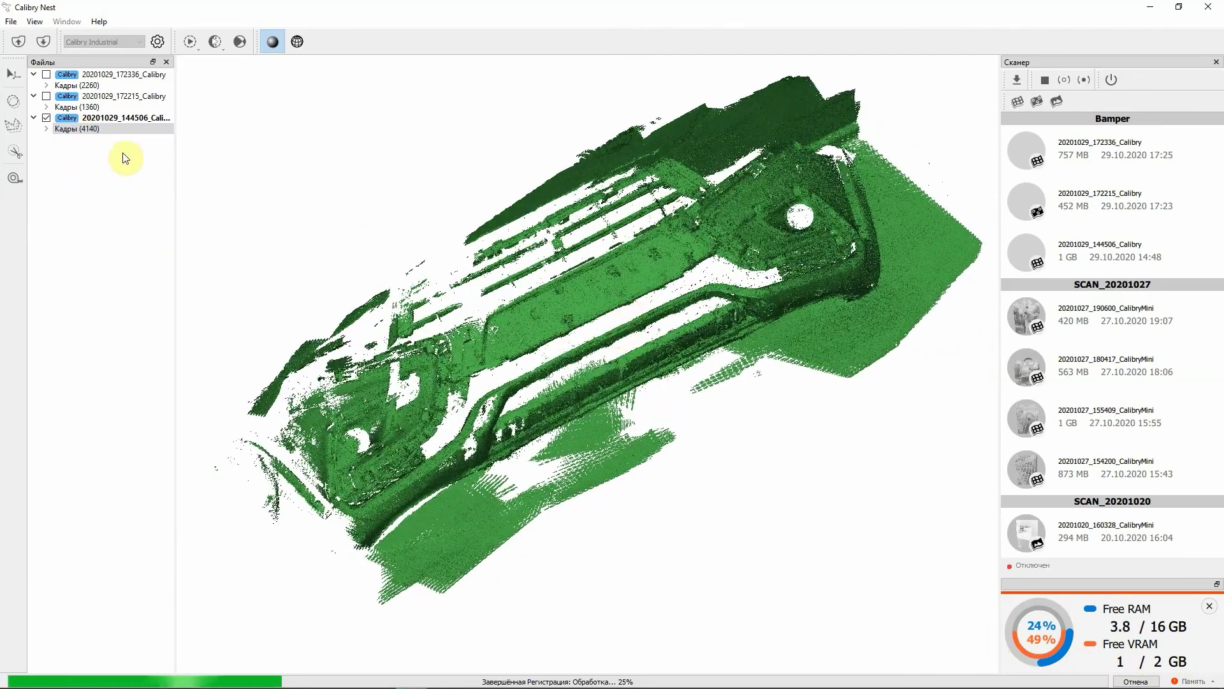
left_click_drag(728, 285, 663, 286)
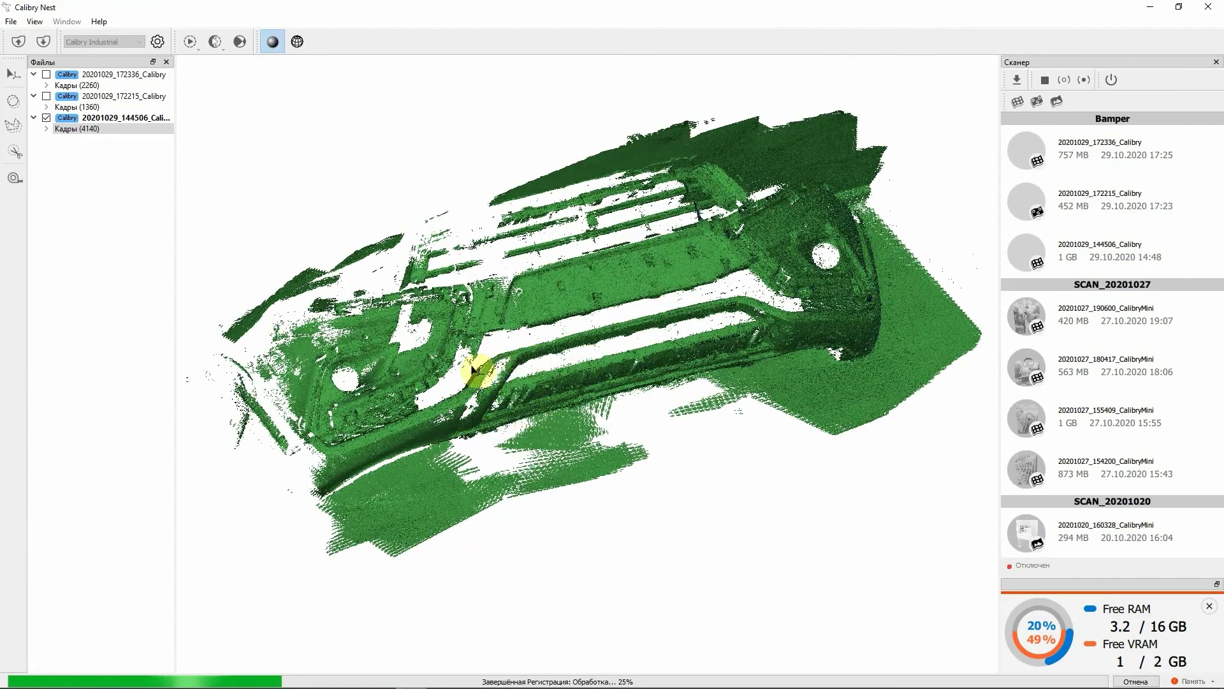
left_click_drag(612, 363, 542, 303)
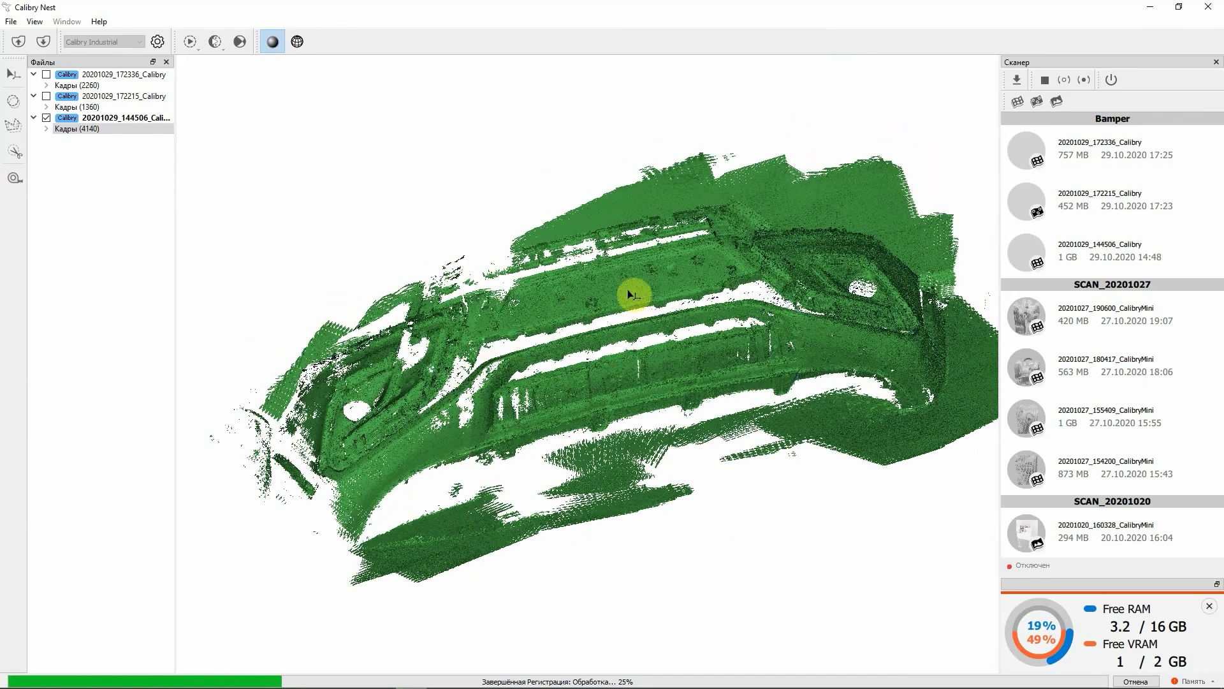
mouse_move(627, 288)
left_mouse_down()
mouse_move(634, 308)
mouse_move(612, 301)
mouse_move(629, 328)
left_mouse_up()
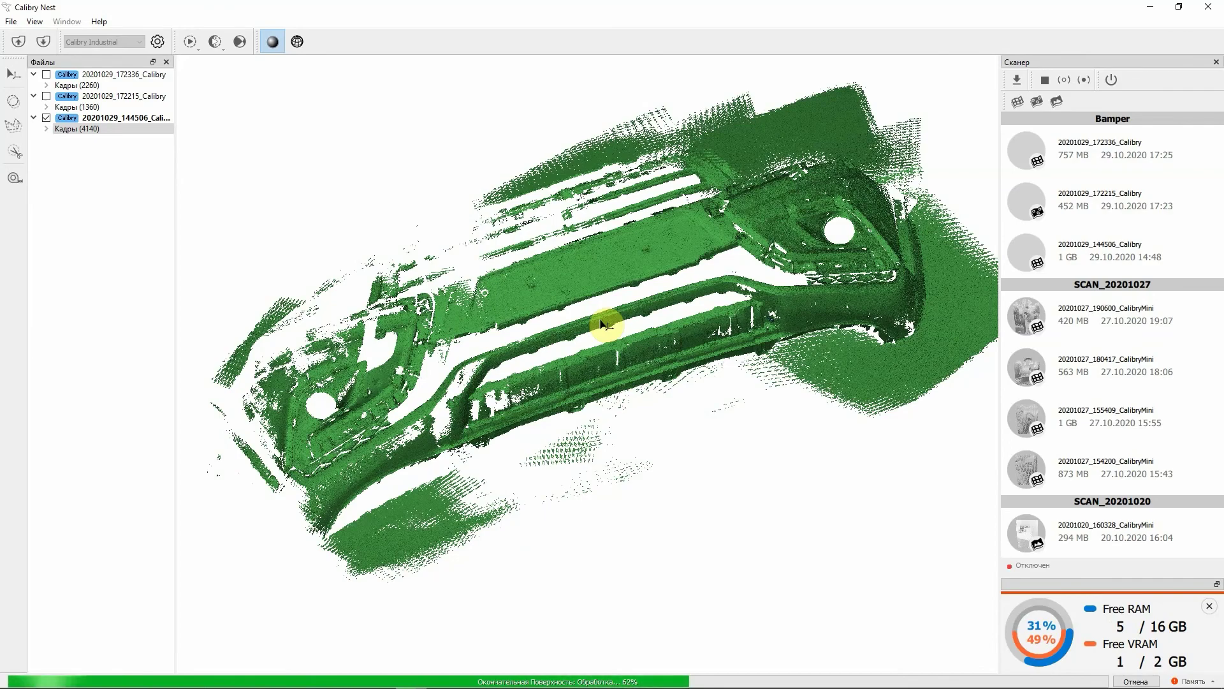
left_click_drag(657, 331, 622, 298)
left_click_drag(174, 181, 225, 188)
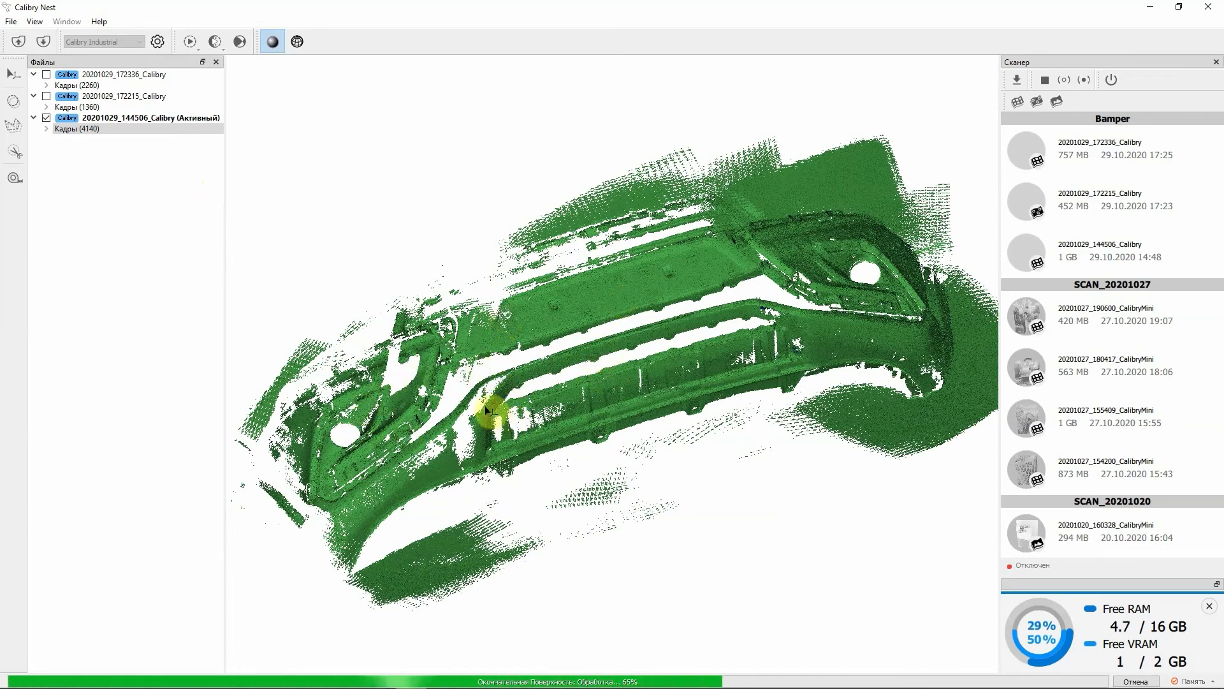
left_click_drag(446, 480, 534, 402)
left_click_drag(613, 336, 730, 331)
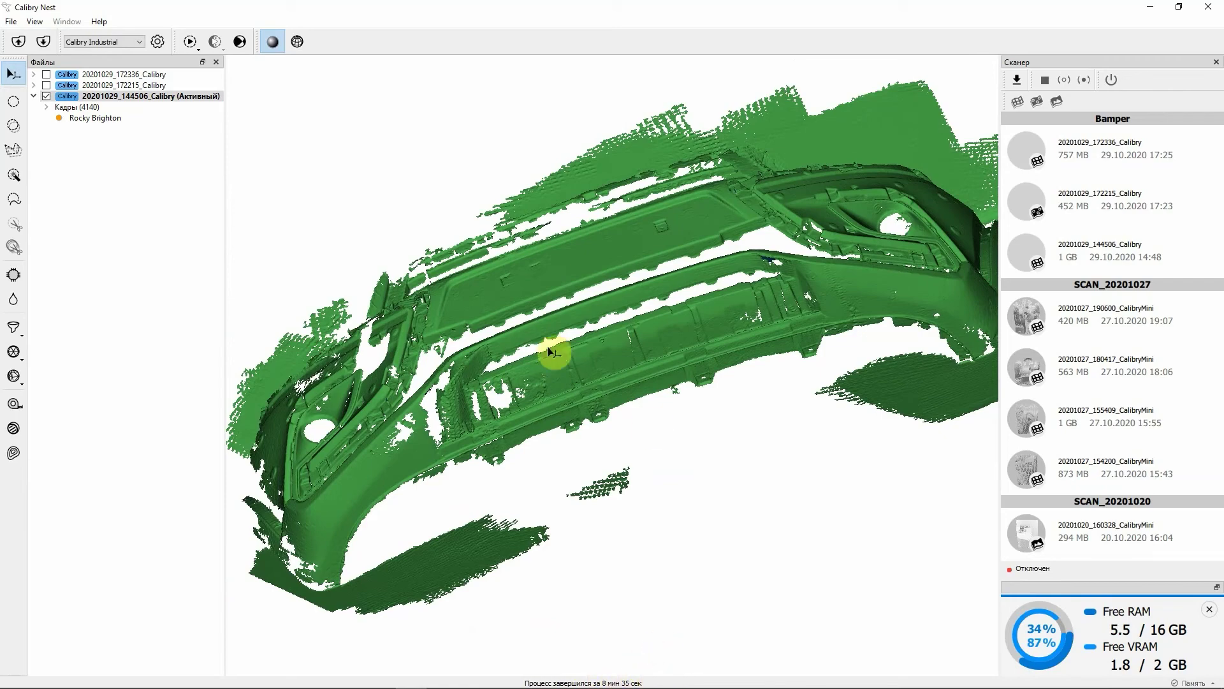
Select the finalized mesh under scan 20201029_144506 and inspect the bumper surface for leftover debris and detail from several angles.
left_click(94, 120)
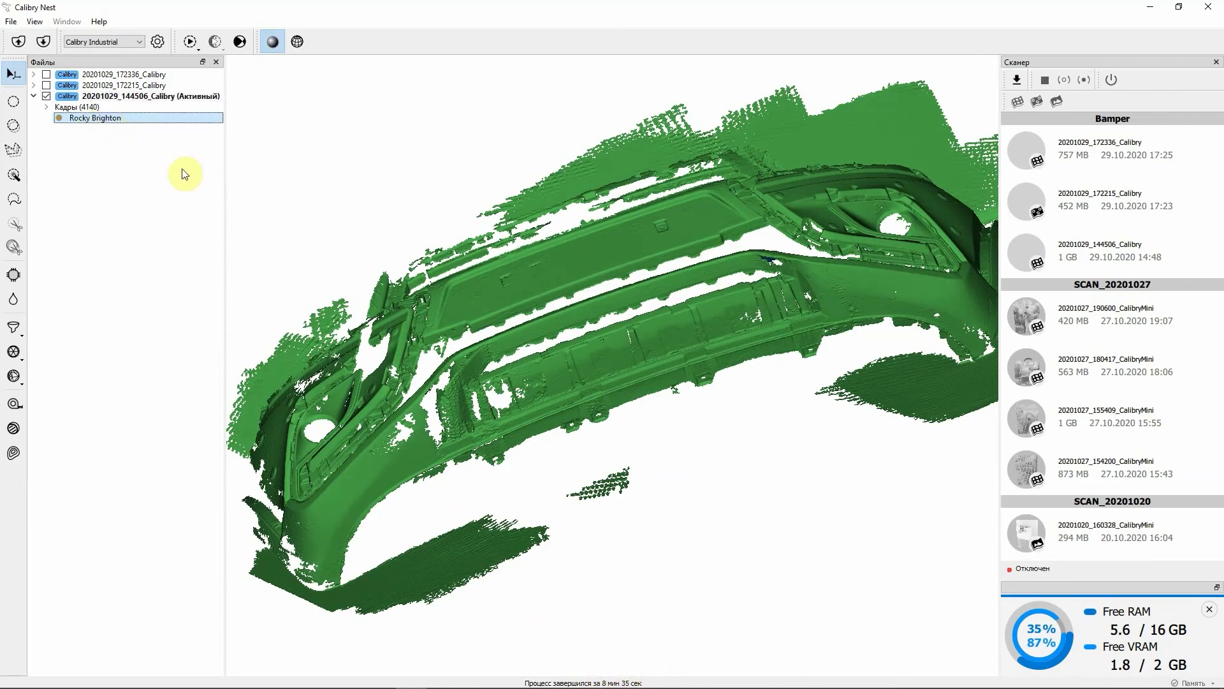
left_click_drag(558, 267, 625, 341)
scroll(625, 340, "up", 5)
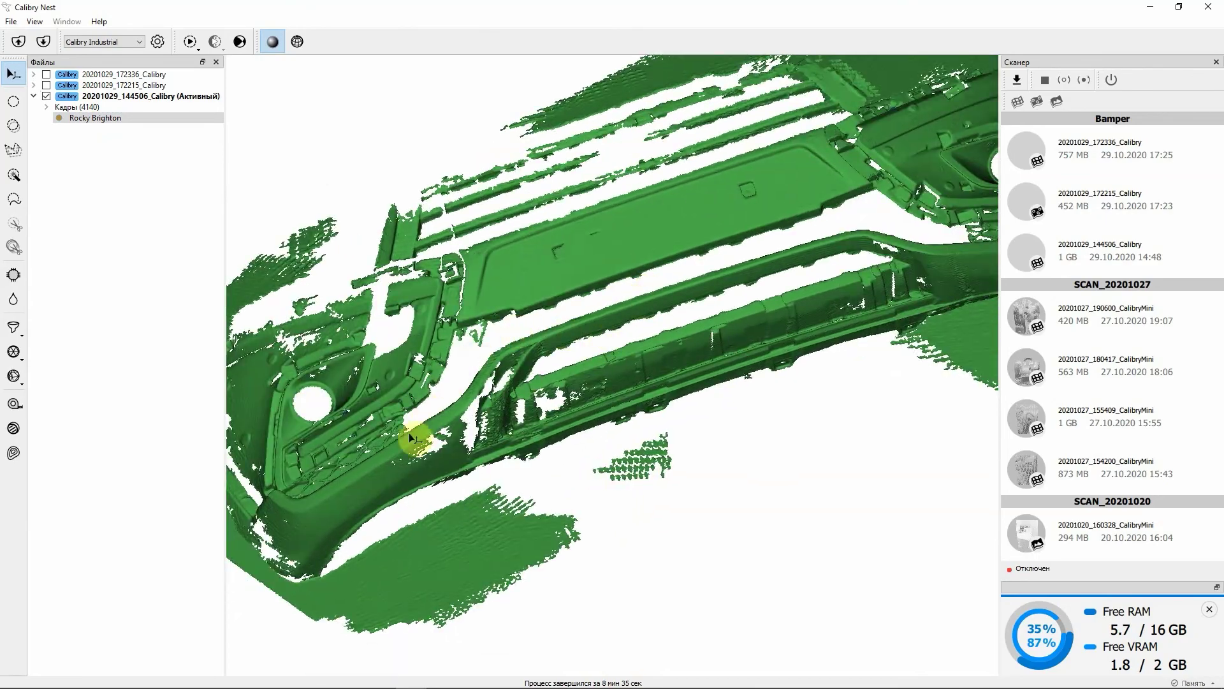
left_click_drag(421, 424, 510, 392)
left_click_drag(548, 429, 724, 235)
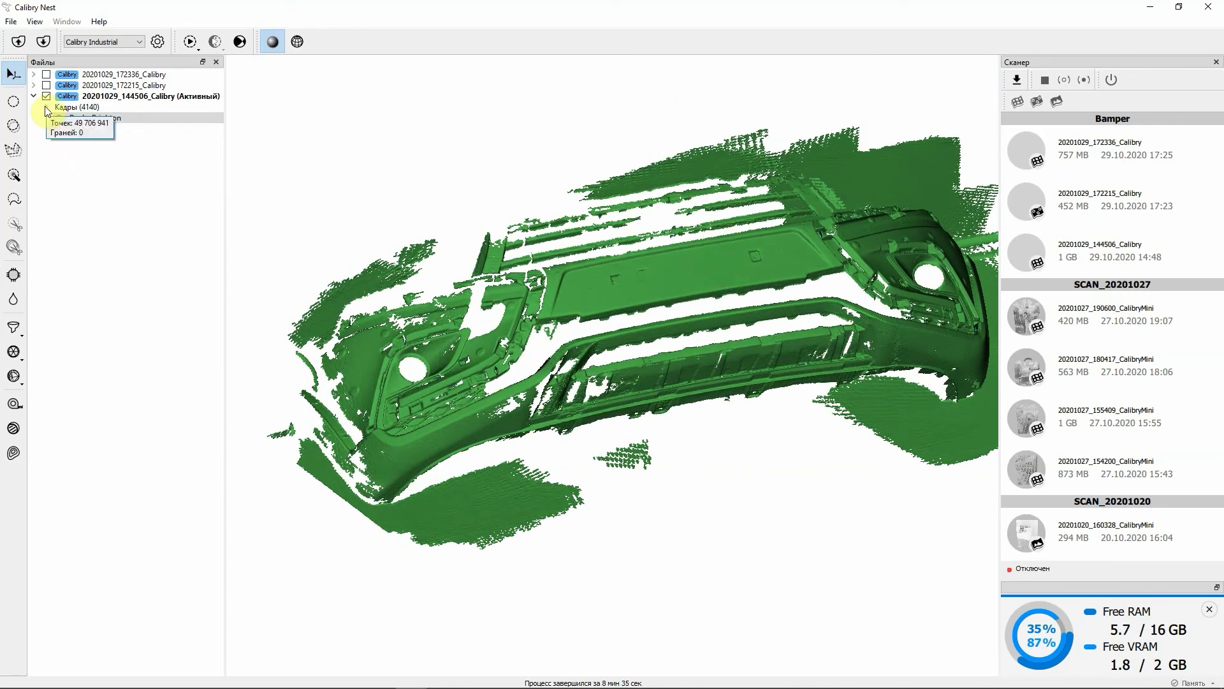
mouse_move(656, 300)
left_mouse_down()
mouse_move(593, 308)
mouse_move(663, 271)
mouse_move(664, 334)
mouse_move(649, 301)
mouse_move(647, 311)
left_mouse_up()
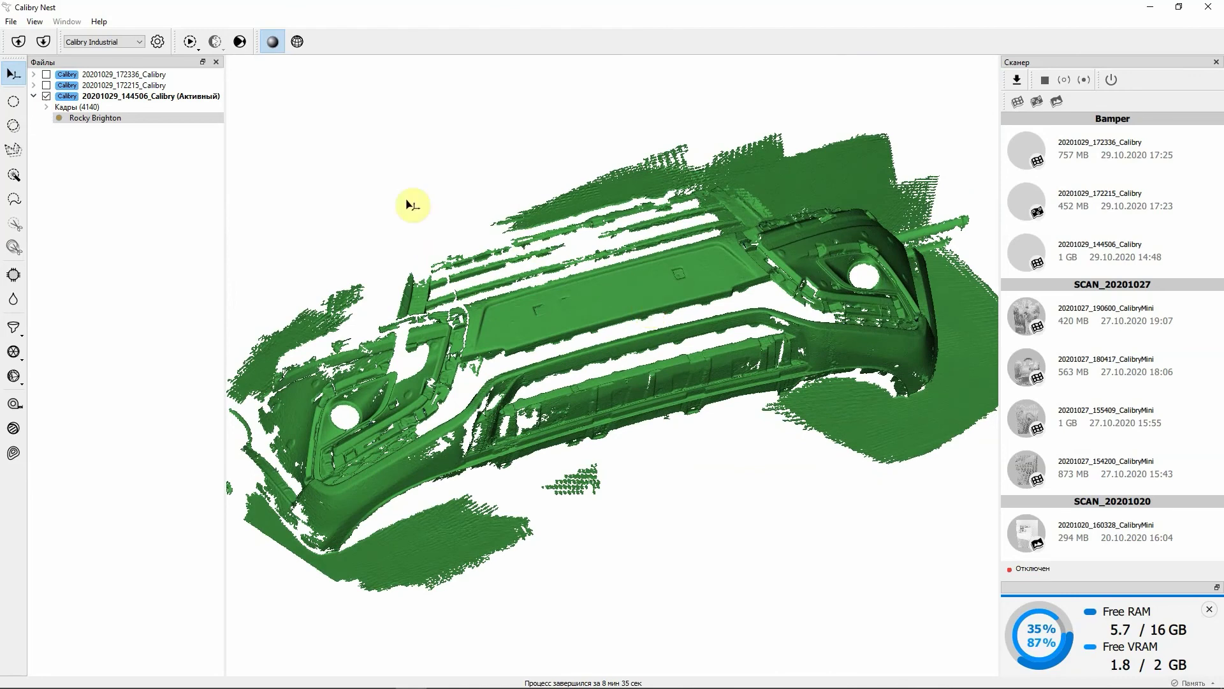
left_click_drag(593, 248, 586, 273)
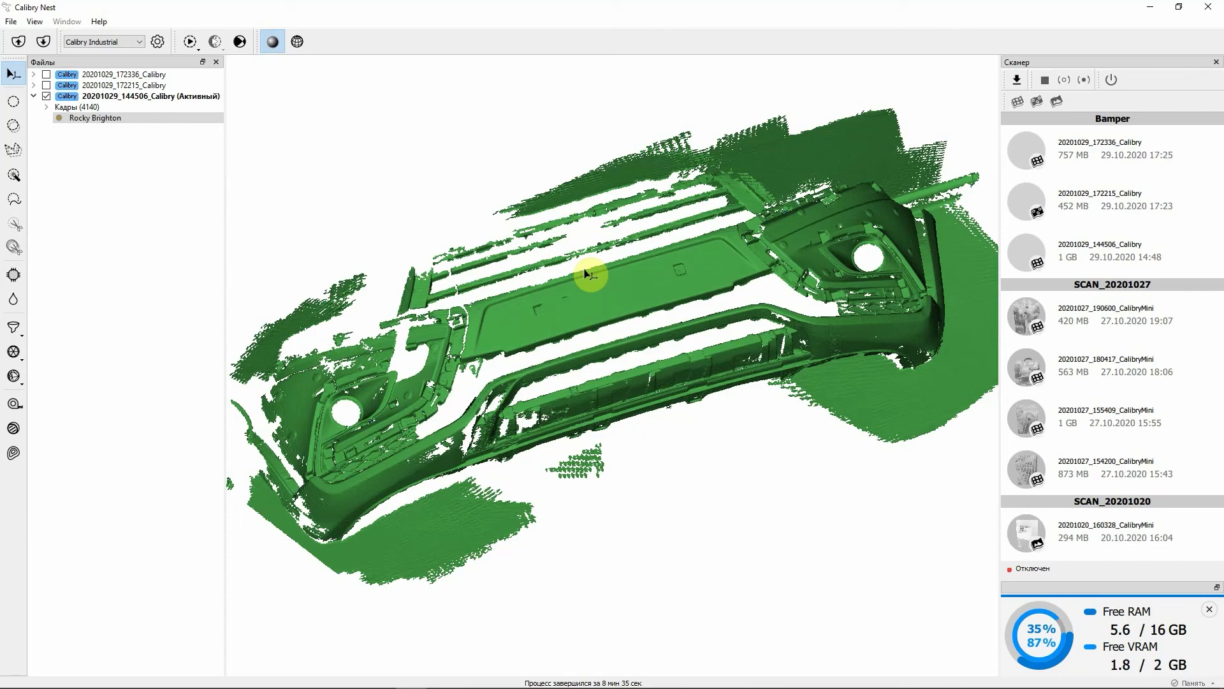
left_click_drag(586, 274, 600, 360)
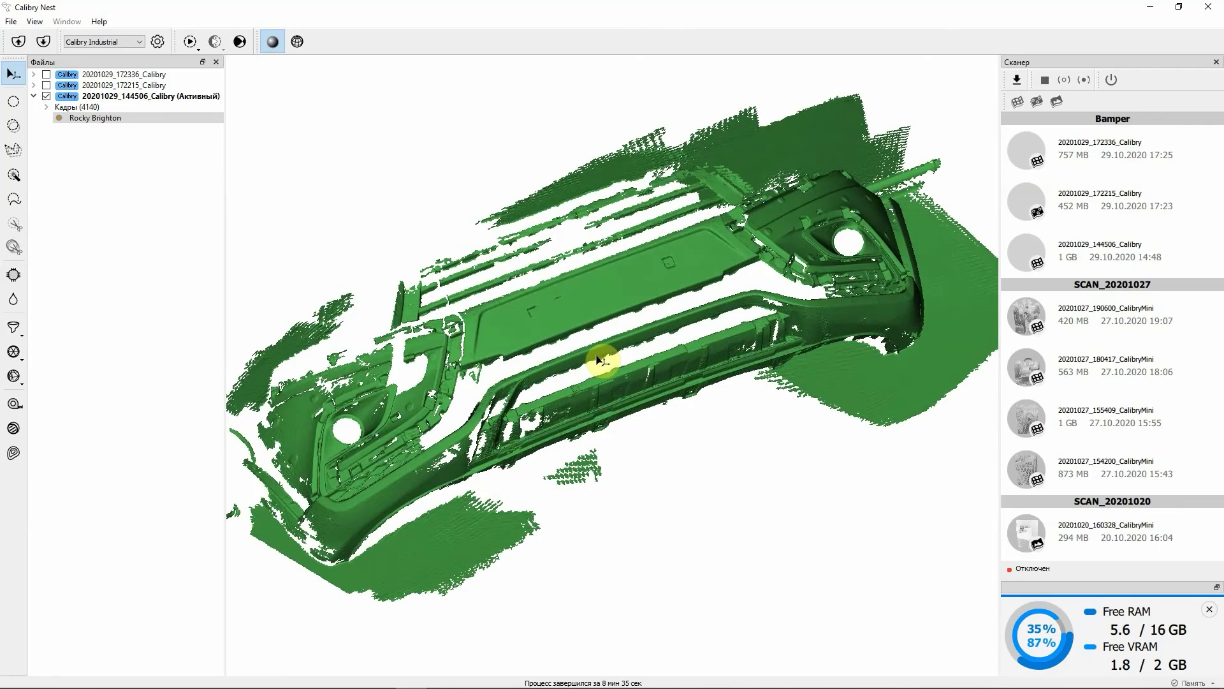
Compare the frames and finalized mesh of scan 20201029_144506_Calibry, and delete the finalized mesh.
left_click_drag(660, 257, 610, 279)
left_click(83, 109)
left_click_drag(741, 308, 546, 301)
left_click(108, 121)
left_click_drag(538, 415, 610, 322)
left_click(100, 121)
key("Delete")
Show all frames of scan 20201029_144506_Calibry and examine the bumper point cloud close up and from several angles.
left_click(645, 367)
left_click_drag(644, 368, 629, 284)
left_click(77, 107)
left_click(661, 360)
scroll(555, 378, "up", 3)
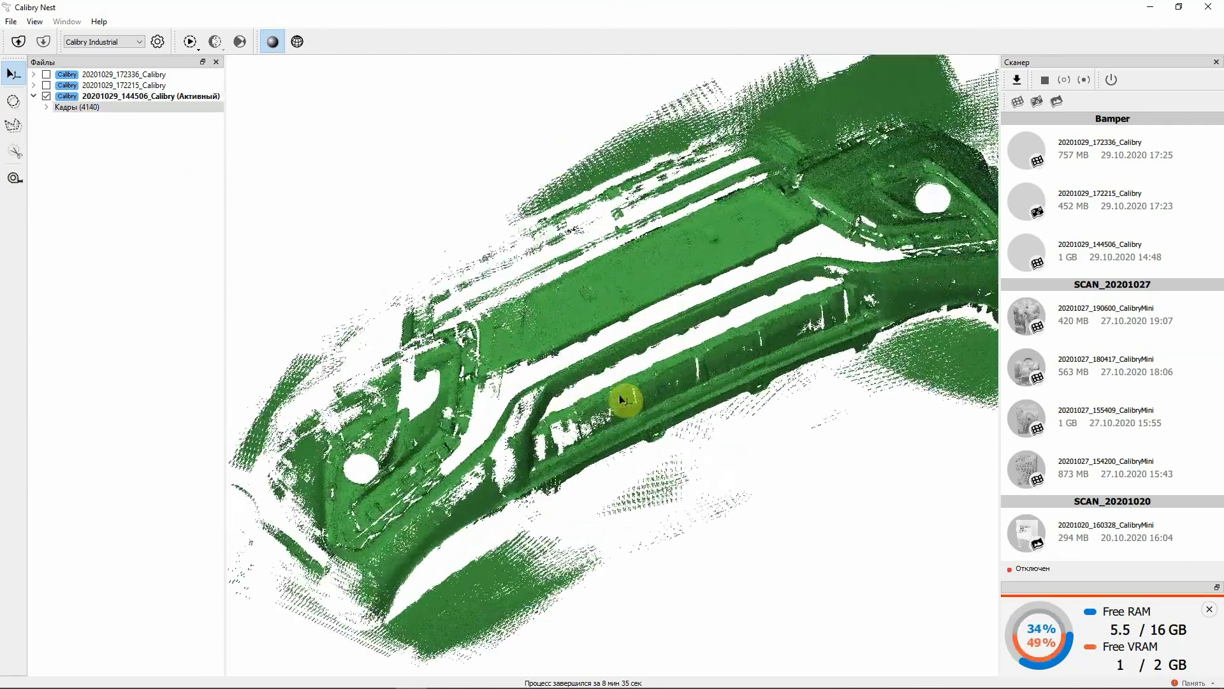
scroll(663, 339, "down", 3)
middle_click_drag(663, 339, 633, 373)
left_click_drag(636, 373, 622, 326)
List the individual frames of scan 20201029_144506_Calibry and view growing ranges starting at frame_1 to follow the scanned area.
left_click(46, 108)
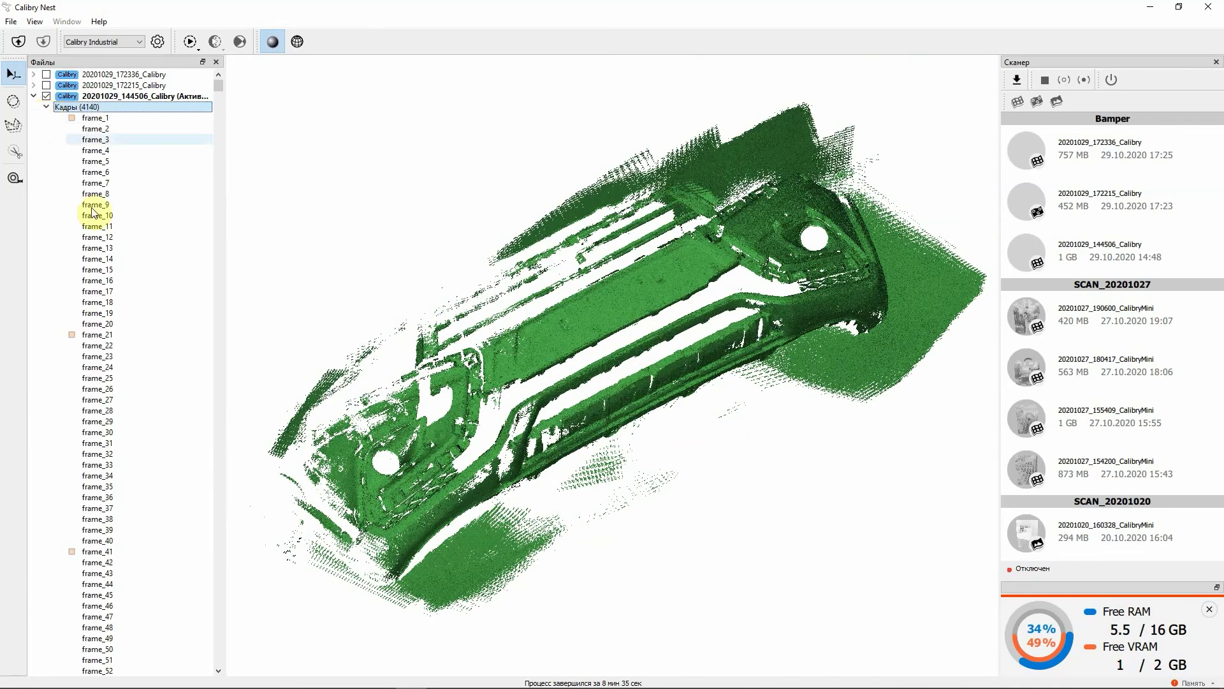
left_click(94, 119)
middle_click_drag(508, 416, 824, 295)
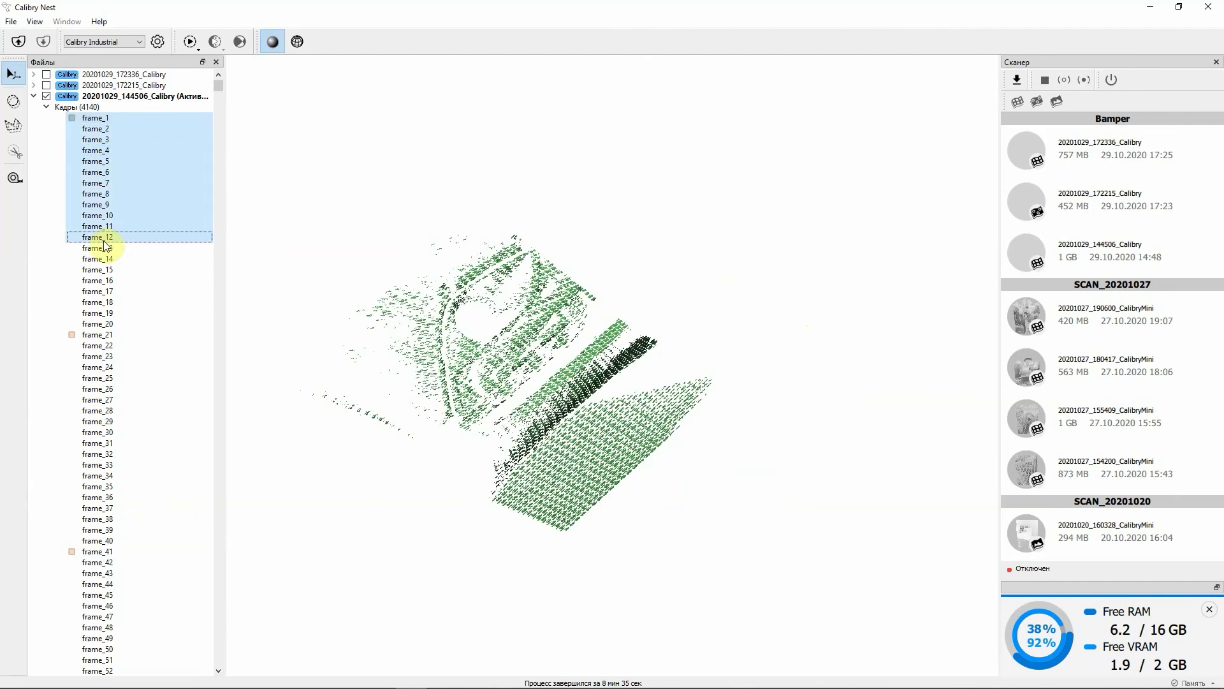
scroll(103, 337, "down", 2, "shift")
left_click(103, 337, "shift")
scroll(103, 338, "down", 3, "shift")
left_click(103, 337, "shift")
scroll(104, 337, "down", 4, "shift")
left_click(104, 338, "shift")
scroll(103, 337, "down", 4, "shift")
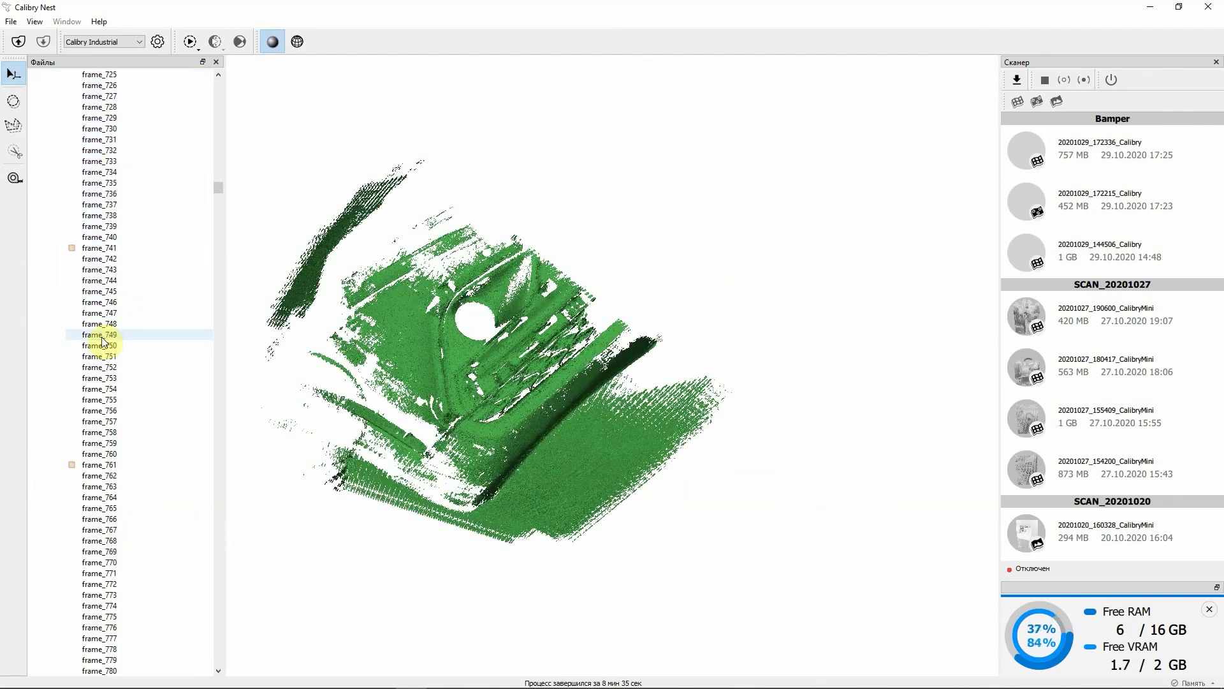
Extend the viewed frame range past frame_1481 to examine how far the scan covers the bumper's first half.
left_click(104, 337, "shift")
scroll(105, 345, "down", 3, "shift")
left_click(106, 365, "shift")
scroll(109, 376, "down", 5, "shift")
left_click(112, 382, "shift")
scroll(111, 382, "down", 5, "shift")
left_click(111, 382, "shift")
scroll(626, 278, "down", 3)
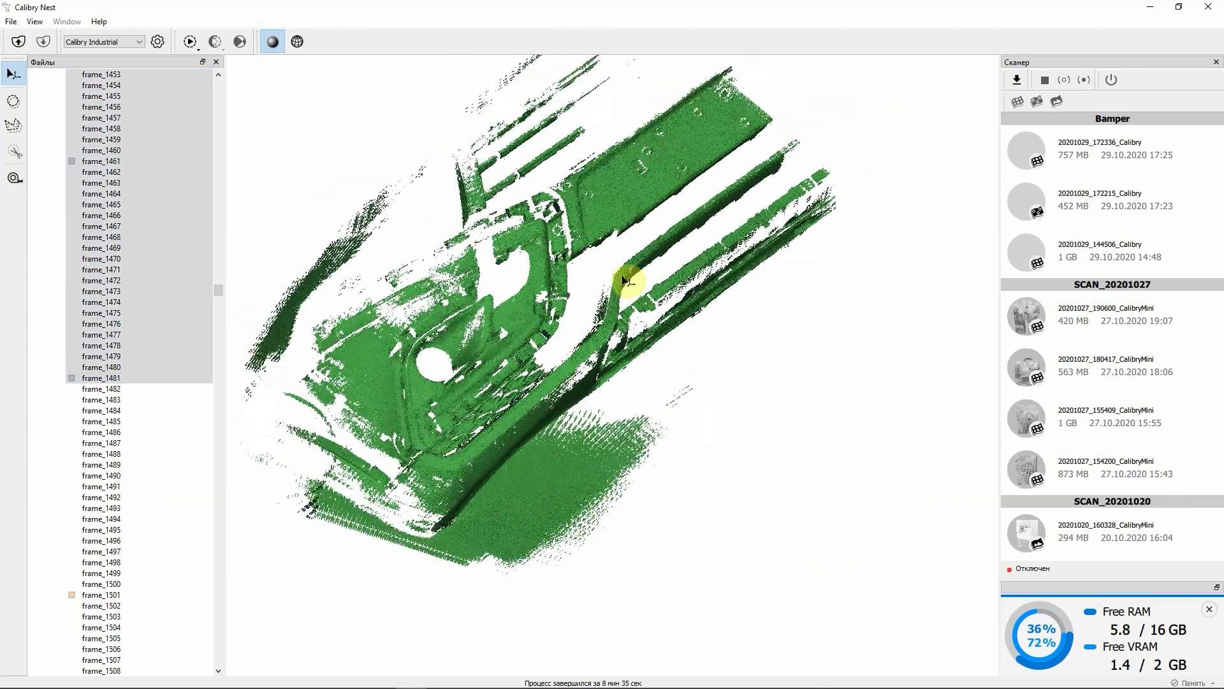
left_click_drag(605, 262, 585, 292)
scroll(101, 424, "down", 16)
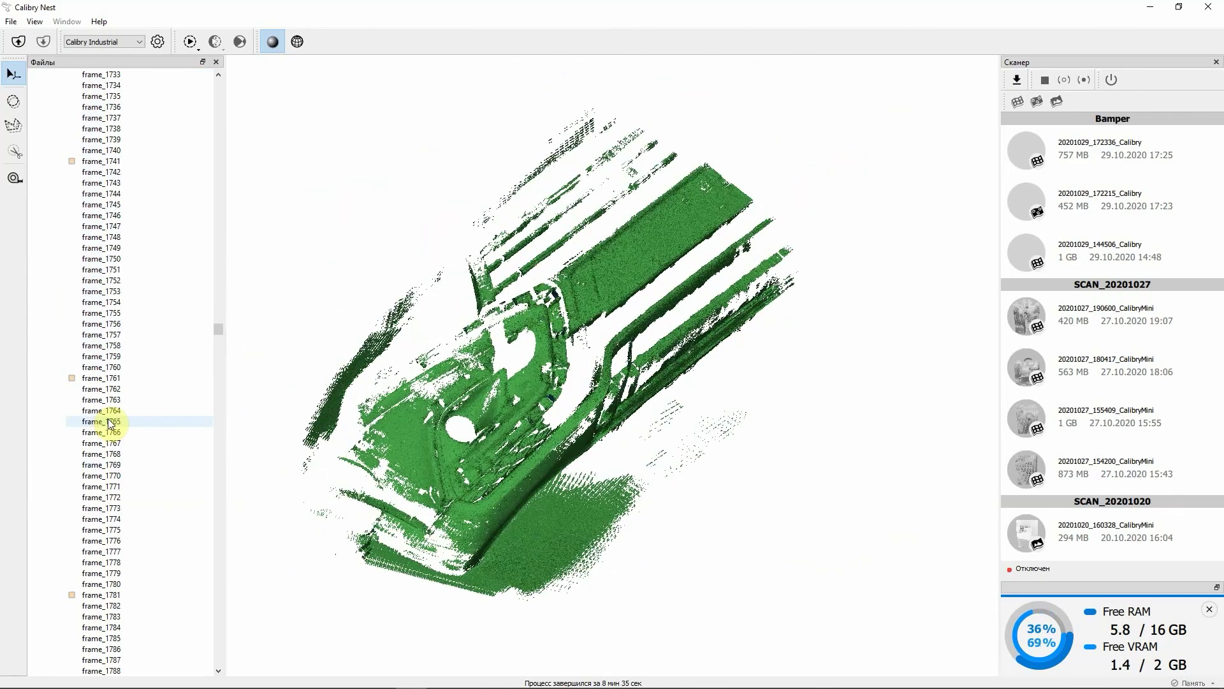
View successively shorter frame ranges, working back from around frame_1765, to look for a suitable split position near the bumper's middle.
left_click_drag(634, 355, 410, 334)
left_click_drag(218, 329, 220, 312)
left_click(139, 291, "shift")
left_click(132, 227, "shift")
left_click(133, 419, "shift")
left_click(217, 315)
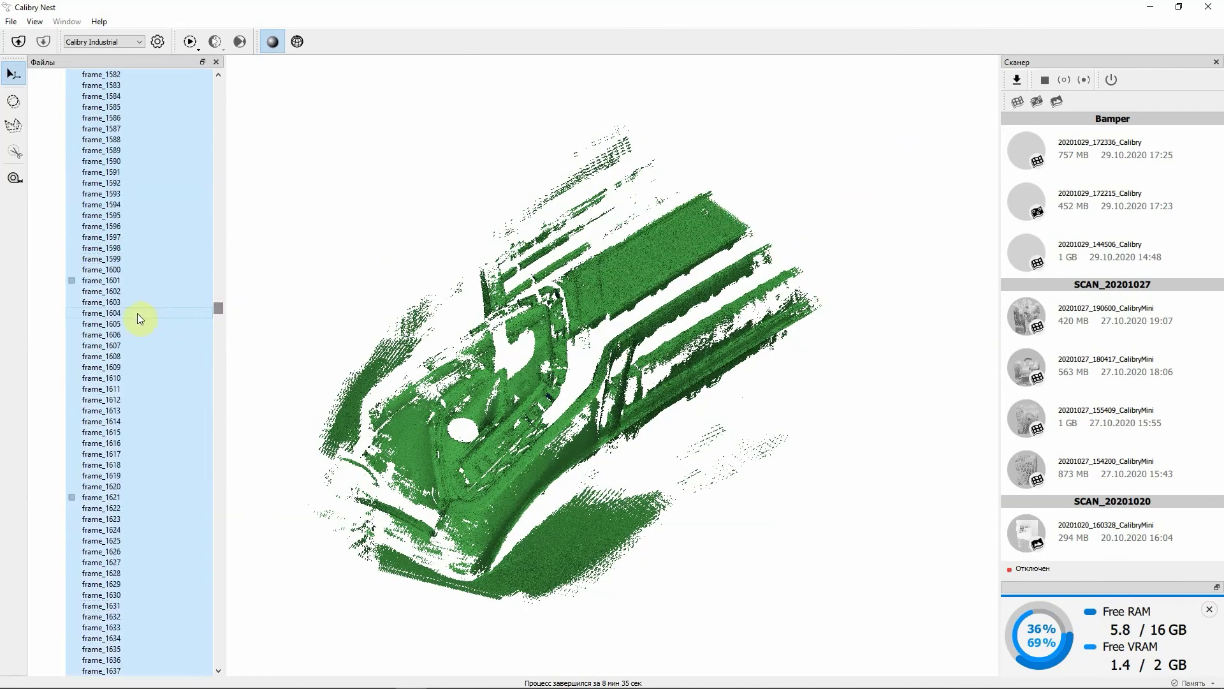
left_click(136, 313, "shift")
left_click(222, 307)
left_click(131, 305, "shift")
left_click(103, 192, "shift")
left_click(219, 292)
left_click(109, 190, "shift")
Set the end of the selected frame range to frame_1486 while checking the point cloud coverage.
left_click_drag(135, 194, 132, 421, "shift")
mouse_move(623, 383)
left_mouse_down()
mouse_move(683, 402)
mouse_move(664, 363)
mouse_move(483, 384)
mouse_move(607, 356)
mouse_move(663, 402)
mouse_move(637, 386)
left_mouse_up()
left_click(116, 422, "shift")
mouse_move(593, 421)
left_mouse_down()
mouse_move(773, 340)
mouse_move(584, 399)
left_mouse_up()
left_click(106, 412, "shift")
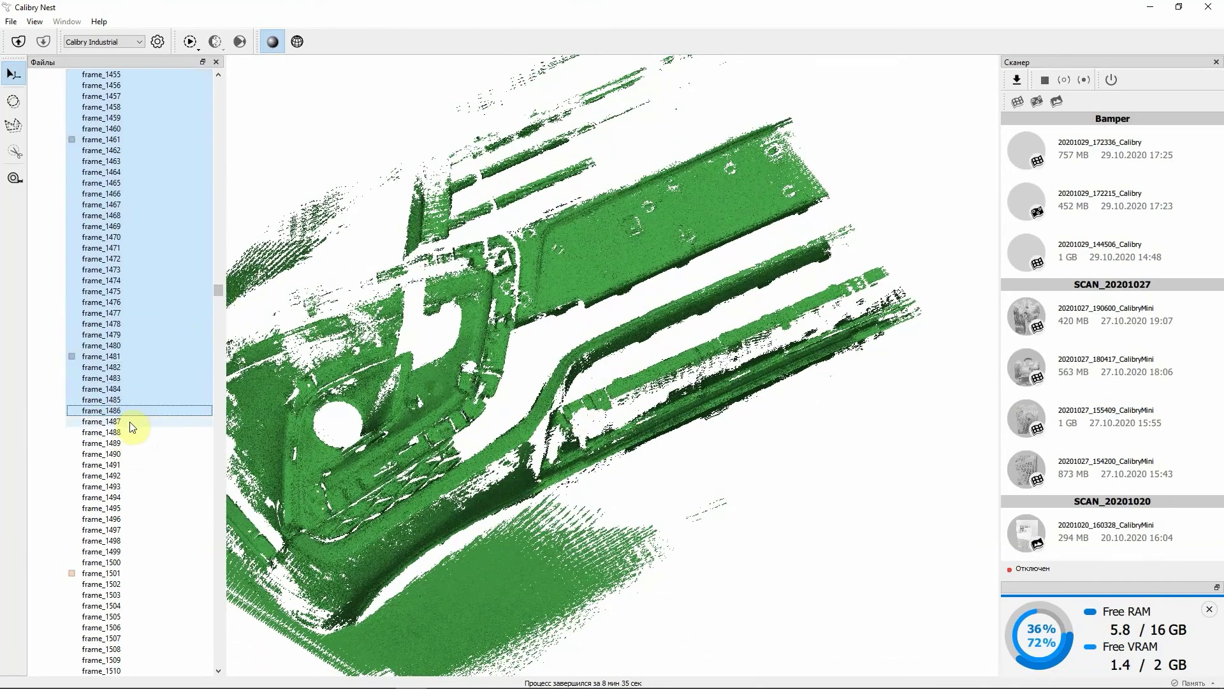
Split the scan project at frame_1486 and accept the irreversible operation.
mouse_move(220, 289)
left_mouse_down()
mouse_move(242, 152)
mouse_move(234, 84)
mouse_move(221, 303)
mouse_move(220, 287)
left_mouse_up()
right_click(56, 411)
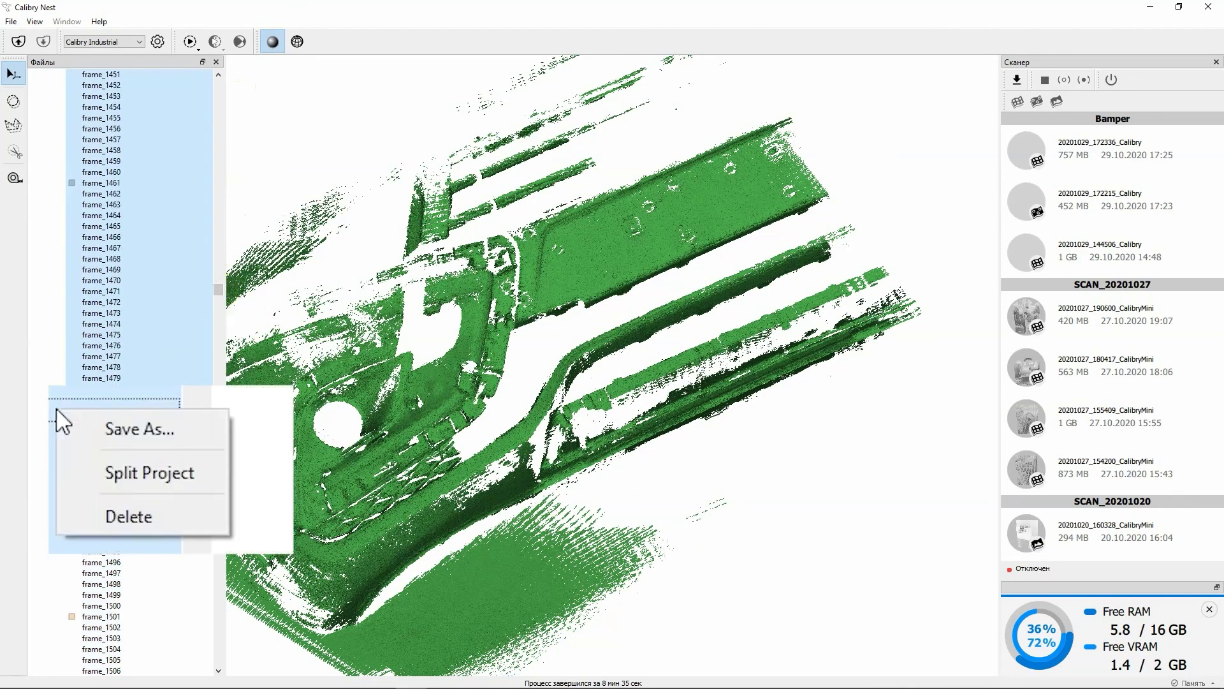
left_click(175, 477)
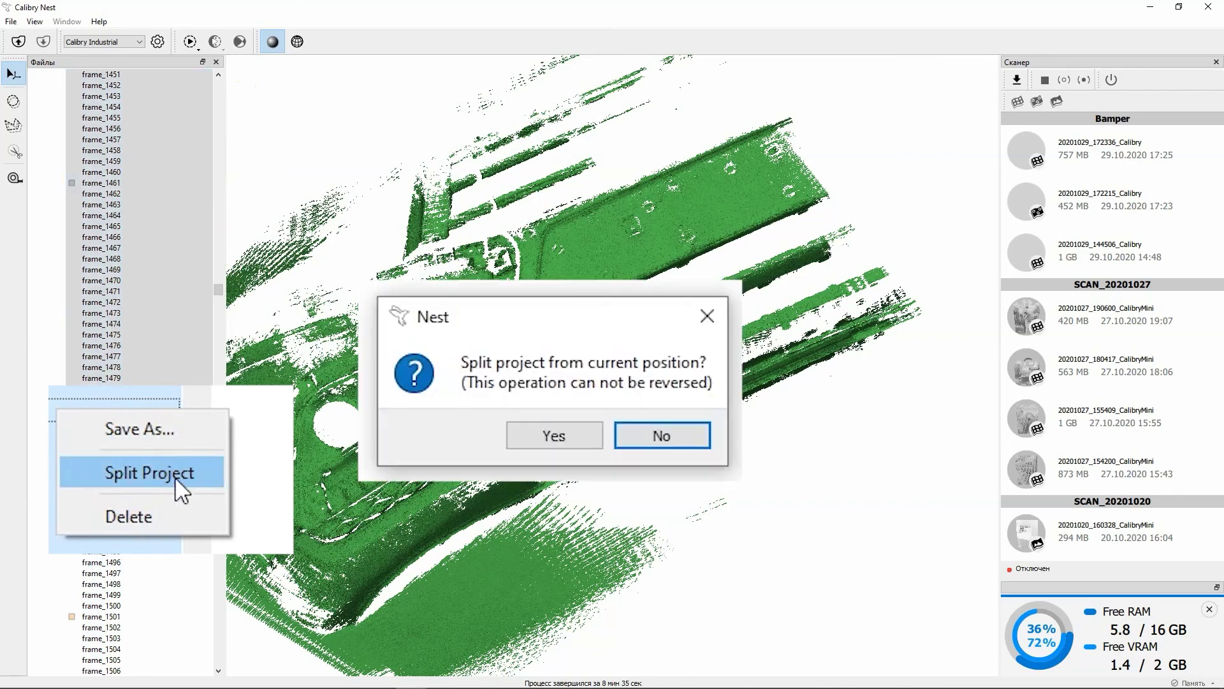
left_click(554, 436)
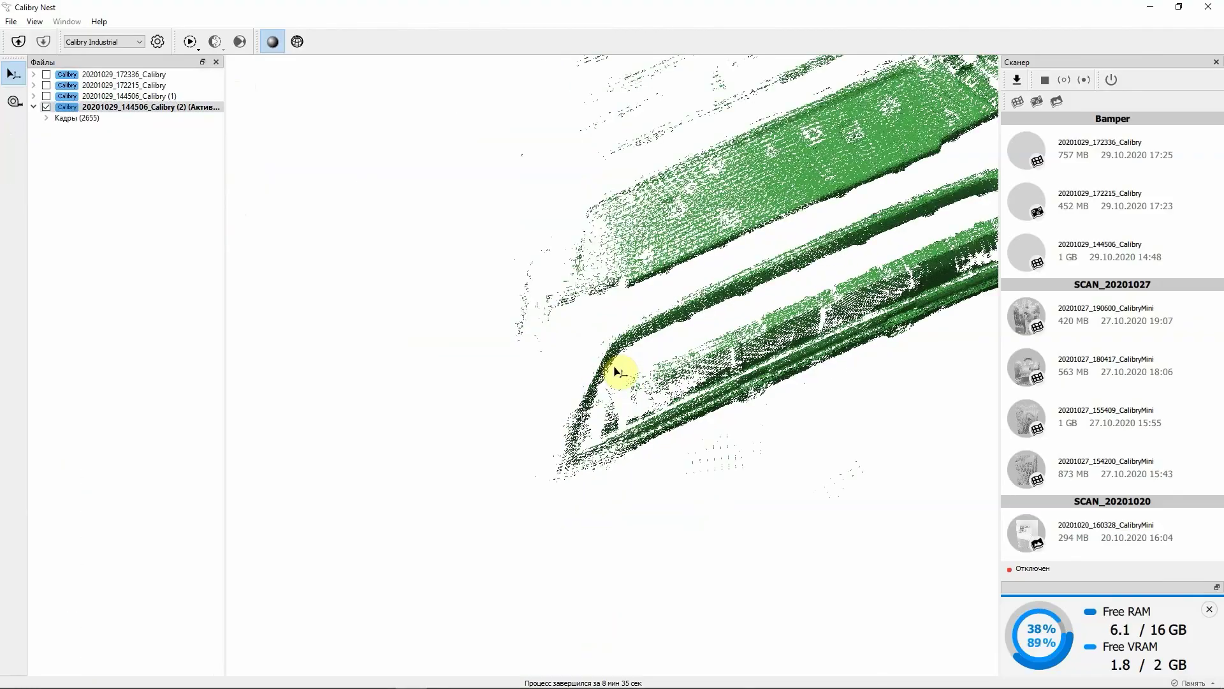
Widen the file list and make split scan 20201029_144506_Calibry (2) active, viewing its point cloud.
left_click_drag(225, 122, 246, 122)
double_click(144, 98)
double_click(128, 107)
left_click_drag(627, 419, 681, 315)
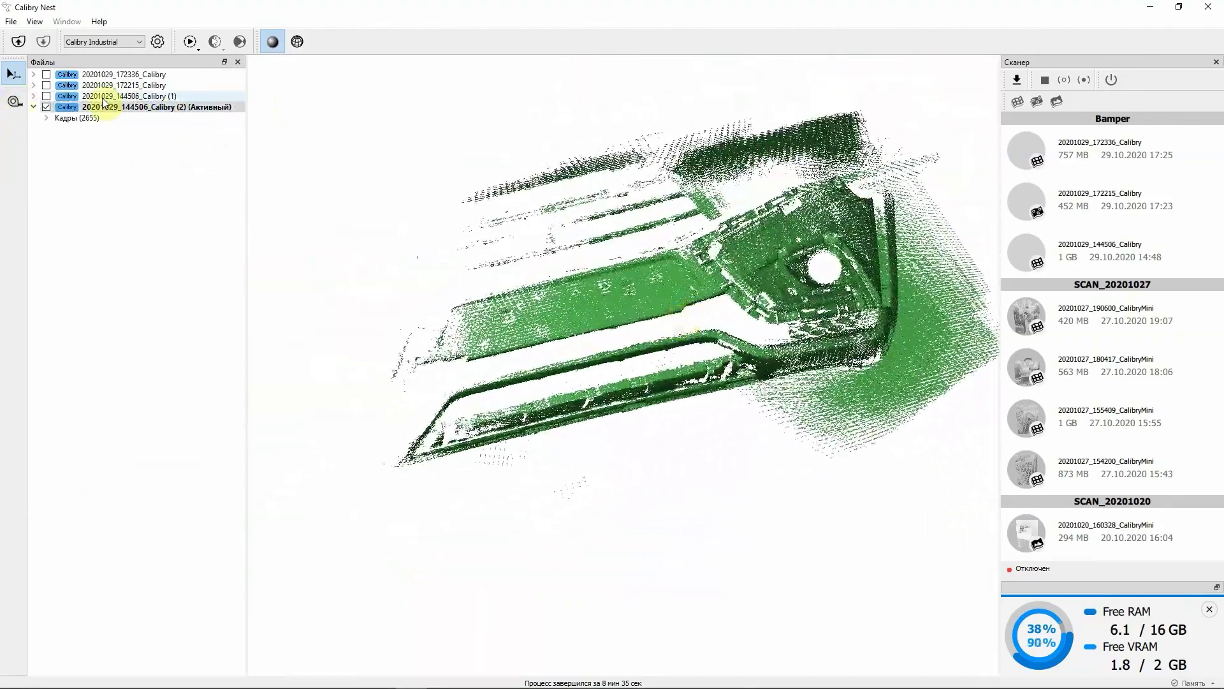
Expand the remaining scans in the file list and view the point cloud of 20201029_144506_Calibry (2) from different angles.
left_click(33, 96)
left_click(33, 86)
left_click(33, 75)
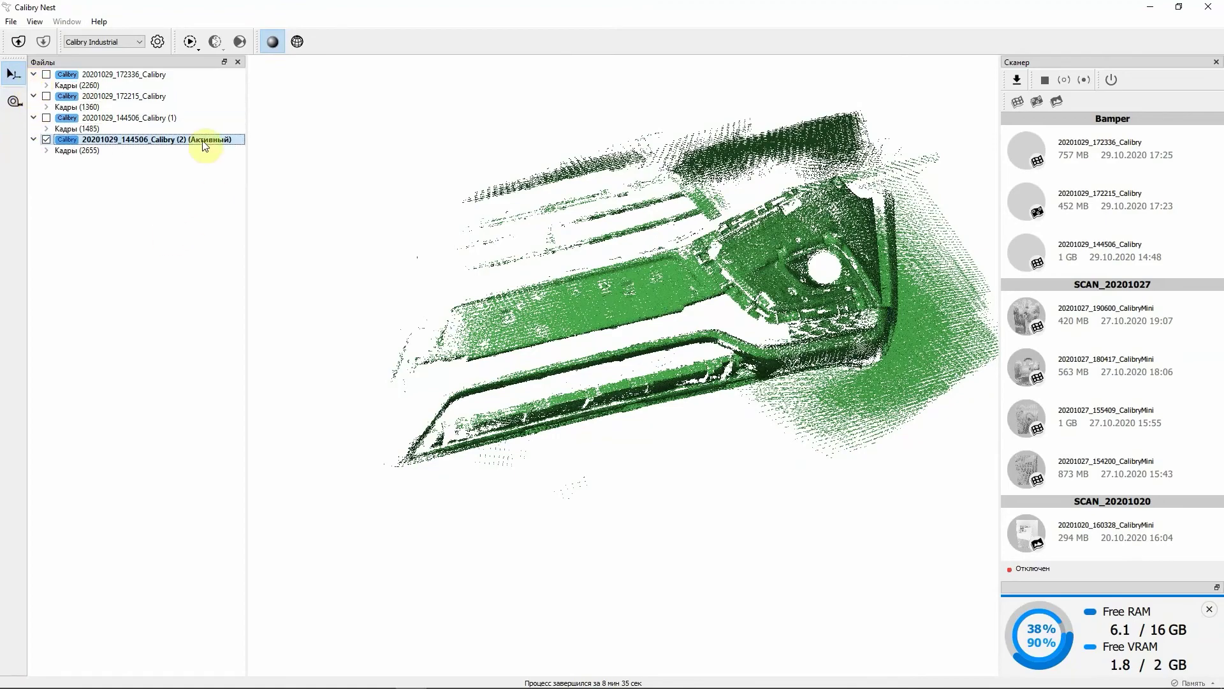
left_click_drag(485, 357, 668, 336)
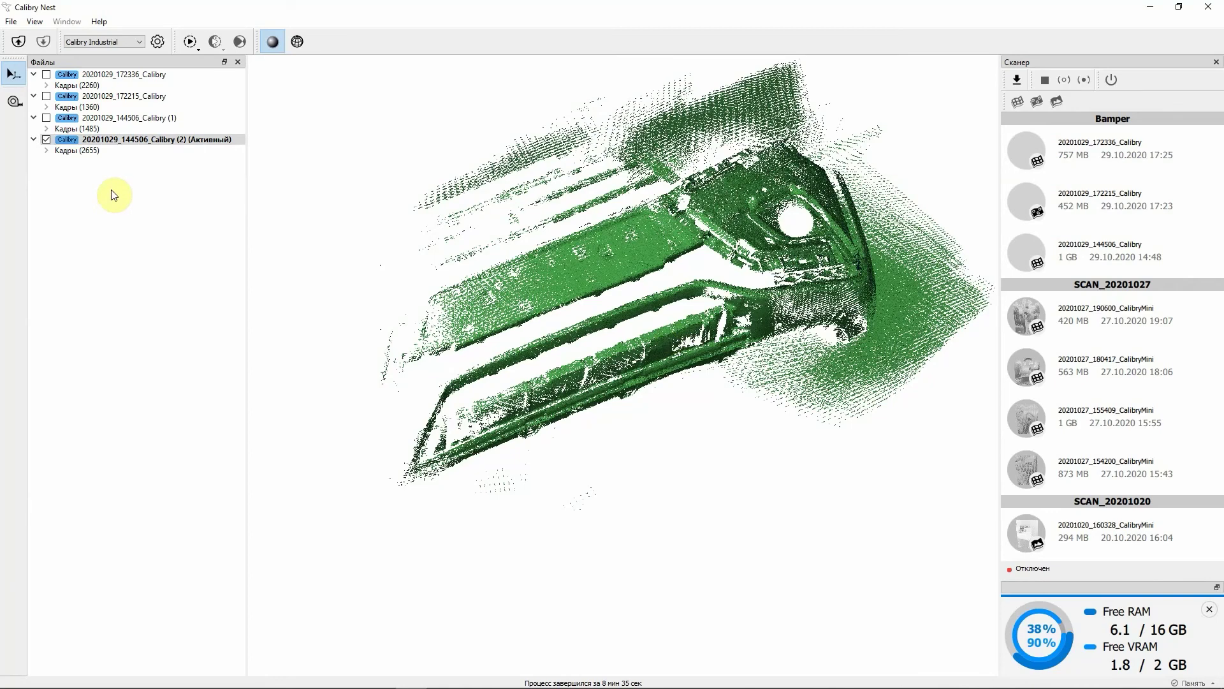
left_click_drag(637, 276, 655, 331)
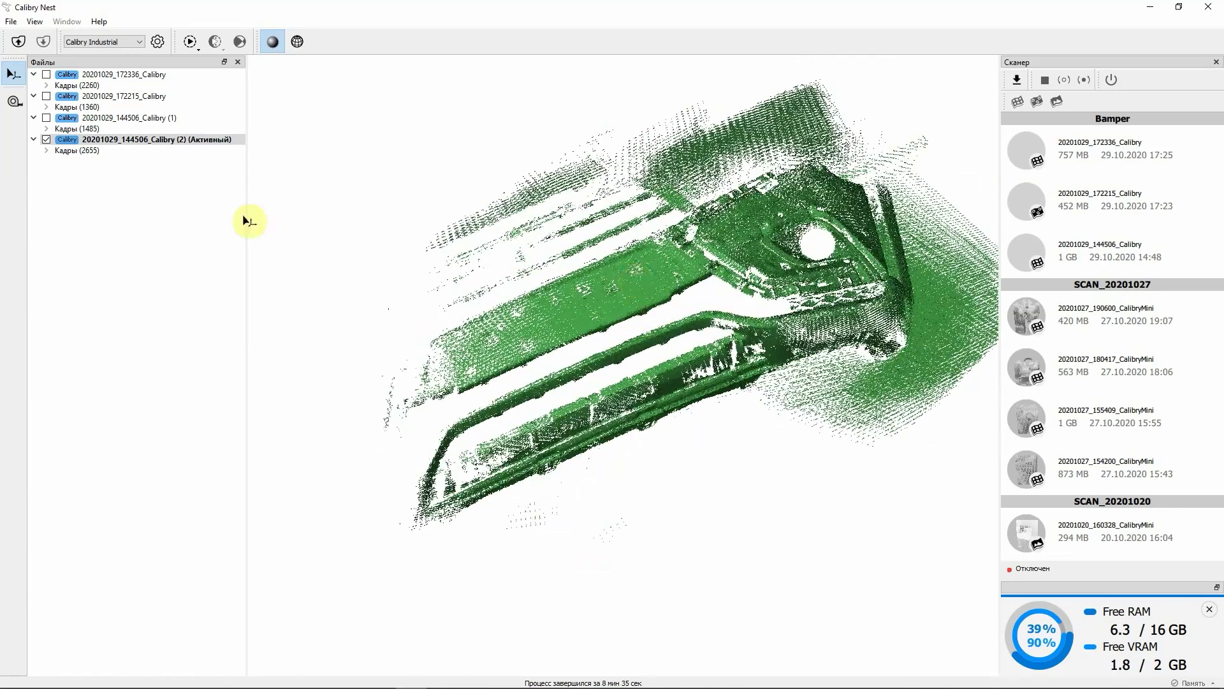
Activate 20201029_144506_Calibry (1) together with (2) and start combined registration and finalization processing of both.
double_click(151, 120)
left_click_drag(595, 322, 631, 254)
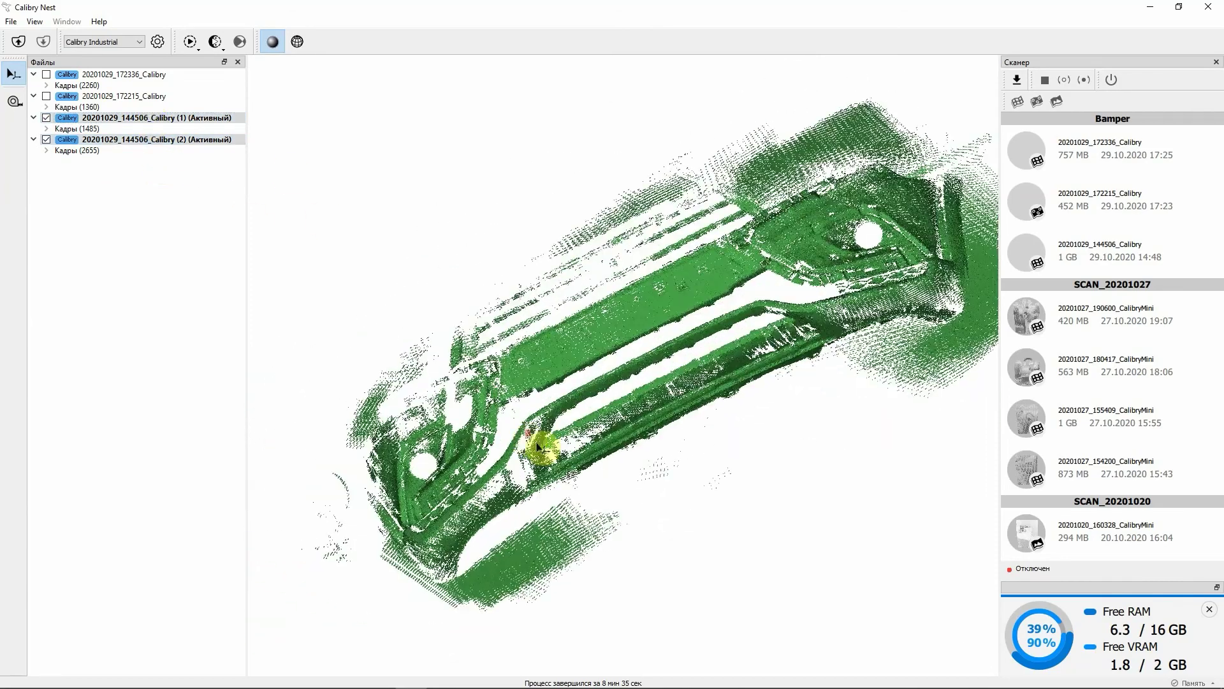
left_click_drag(537, 446, 663, 339)
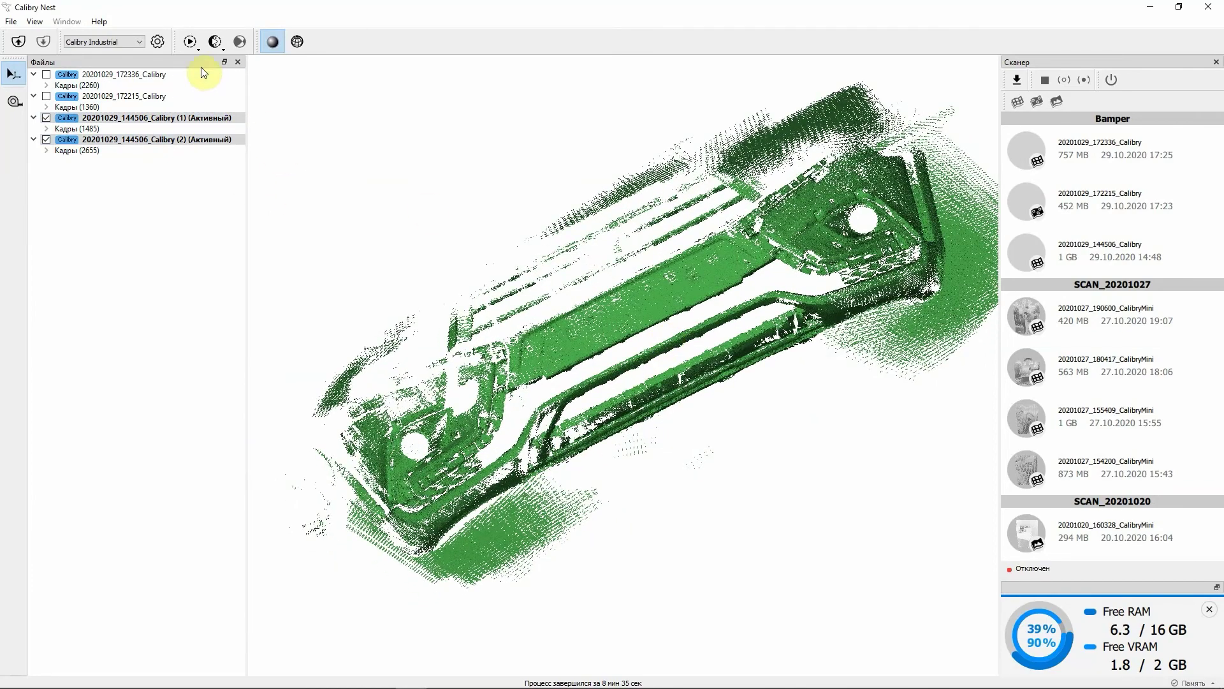
left_click(191, 43)
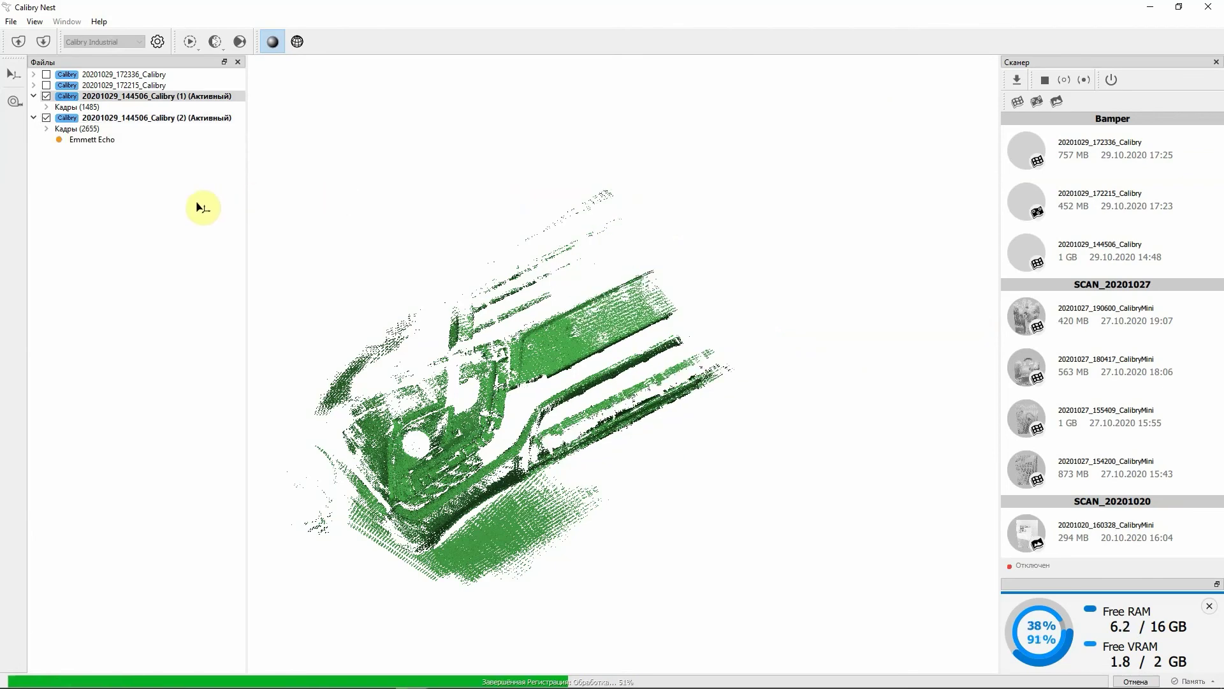
Examine the split bumper scans in the 3D view while processing runs.
left_click(99, 142)
left_click_drag(669, 252, 677, 355)
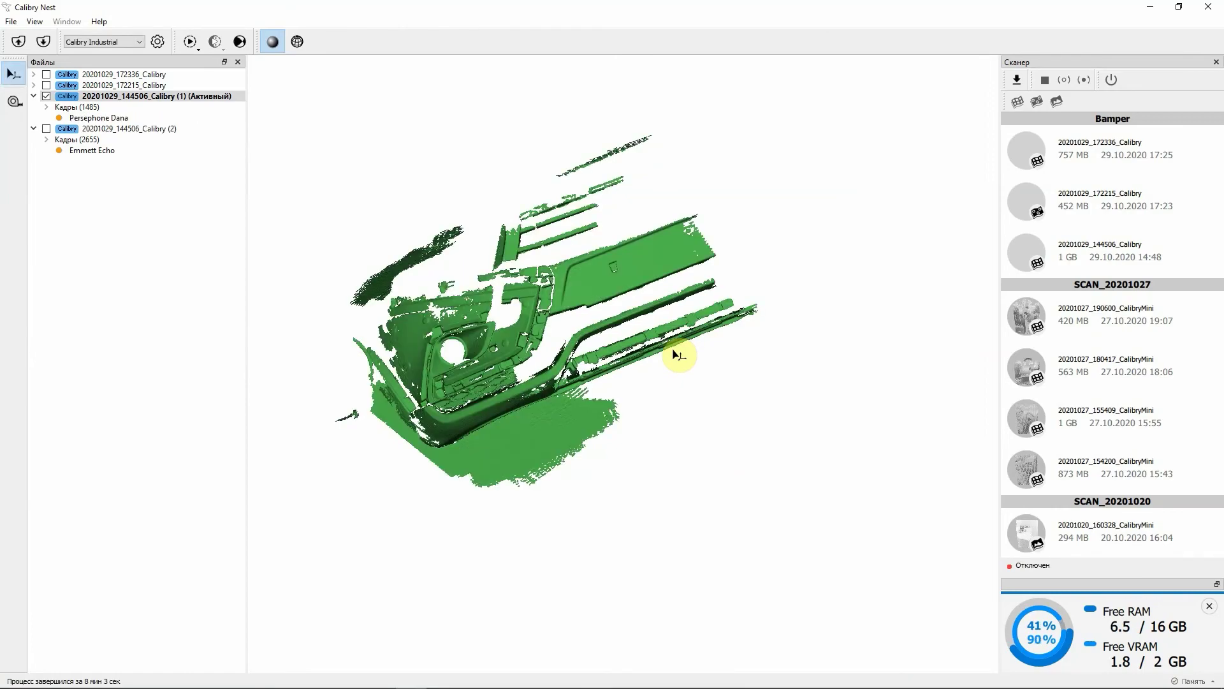
left_click_drag(634, 423, 471, 331)
scroll(591, 328, "up", 4)
Deactivate 20201029_144506_Calibry (1) and inspect the finalized mesh of part (2).
double_click(97, 154)
double_click(131, 119)
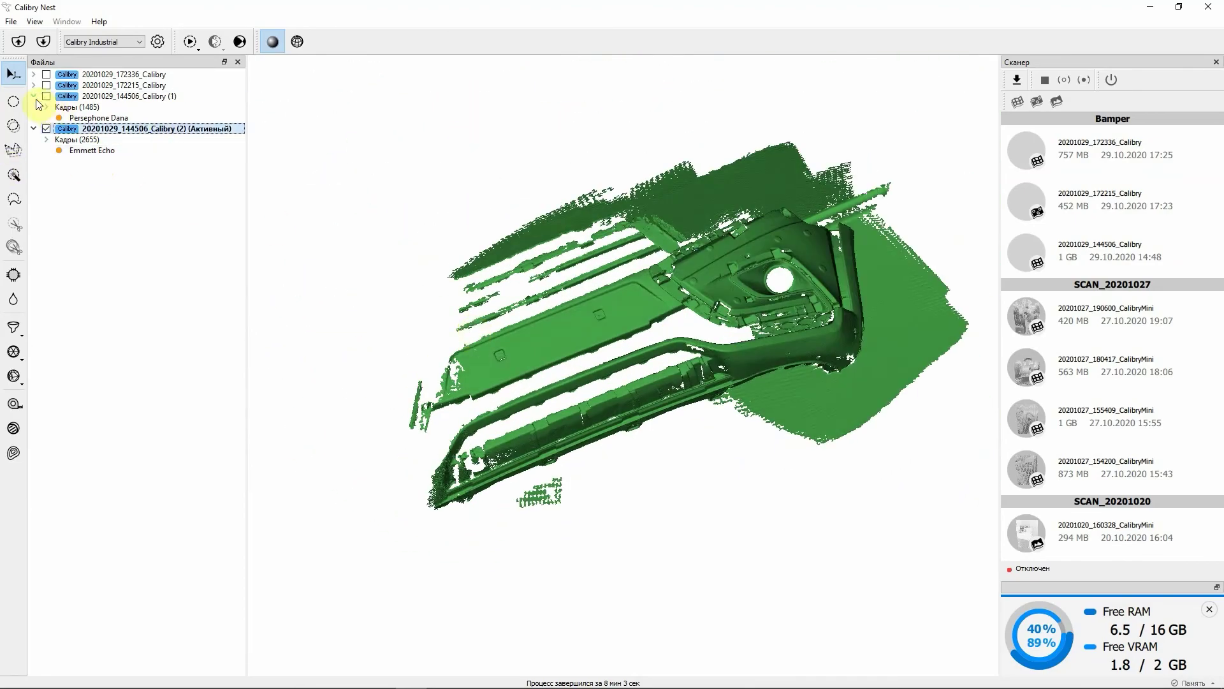
double_click(106, 152)
left_click_drag(458, 342, 523, 191)
Make scans 20201029_172336_Calibry and 20201029_172215_Calibry the active ones and start combined registration and finalization processing of both.
left_click(34, 85)
left_click(34, 74)
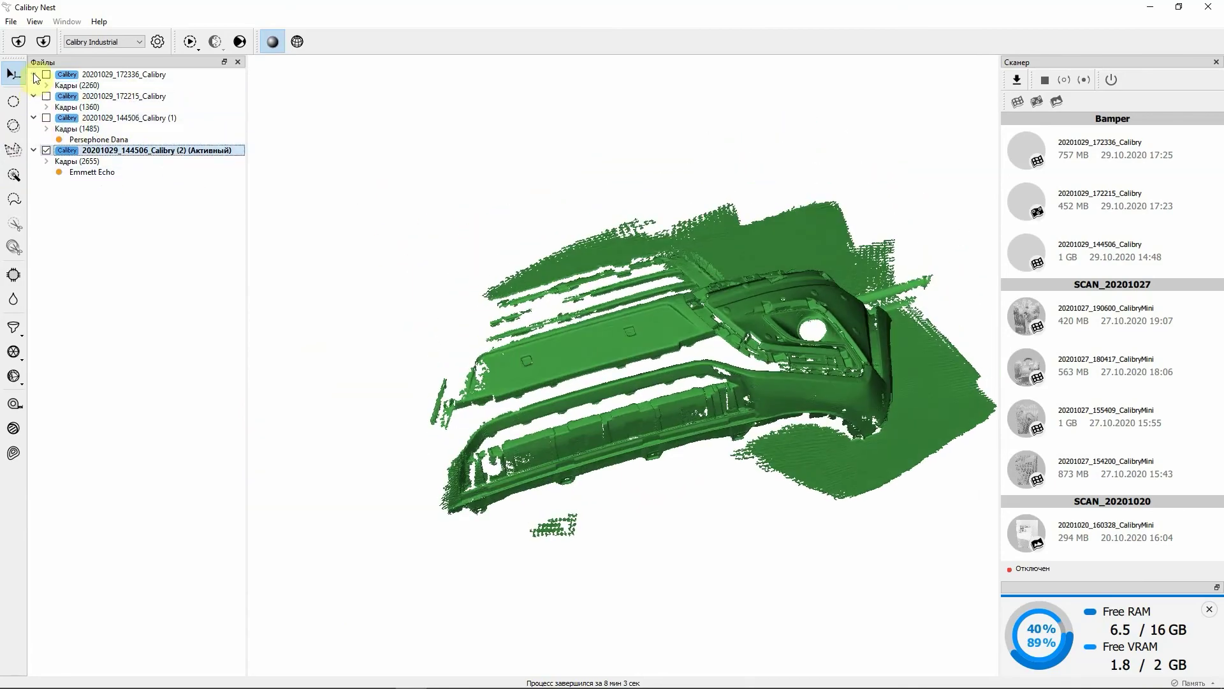
double_click(102, 78)
left_click_drag(451, 355, 698, 325)
double_click(178, 97)
left_click_drag(583, 440, 763, 245)
double_click(151, 76)
left_click_drag(633, 272, 738, 246)
left_click(190, 41)
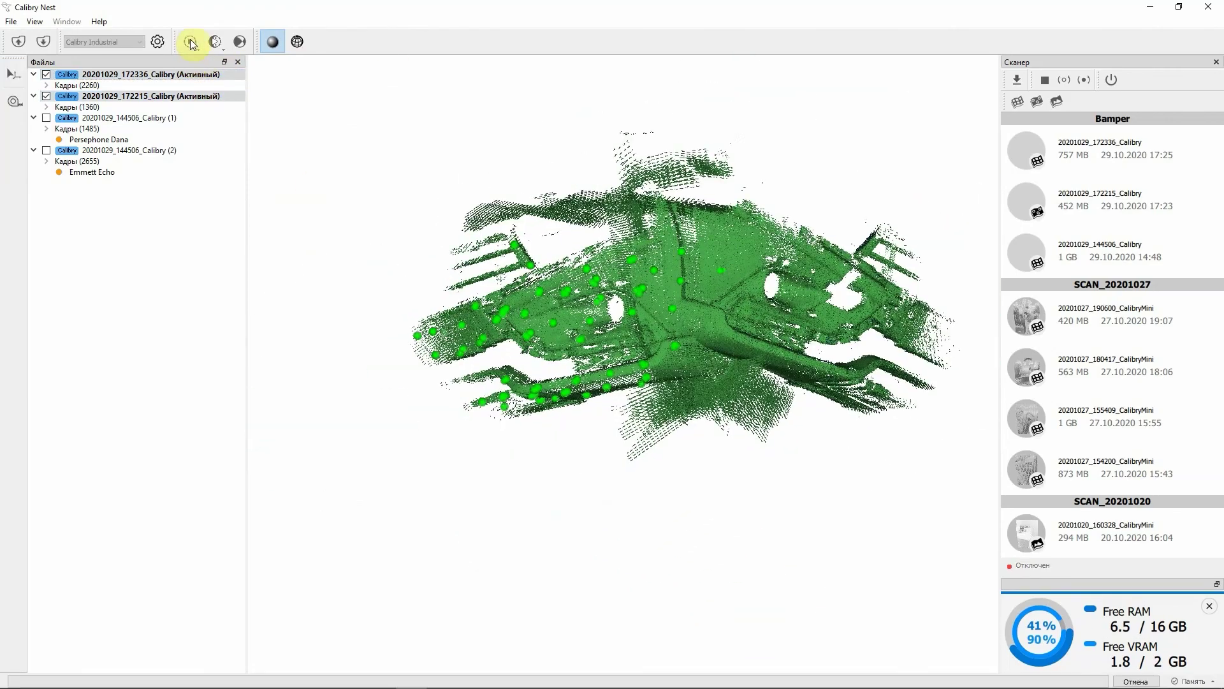
left_click(144, 97)
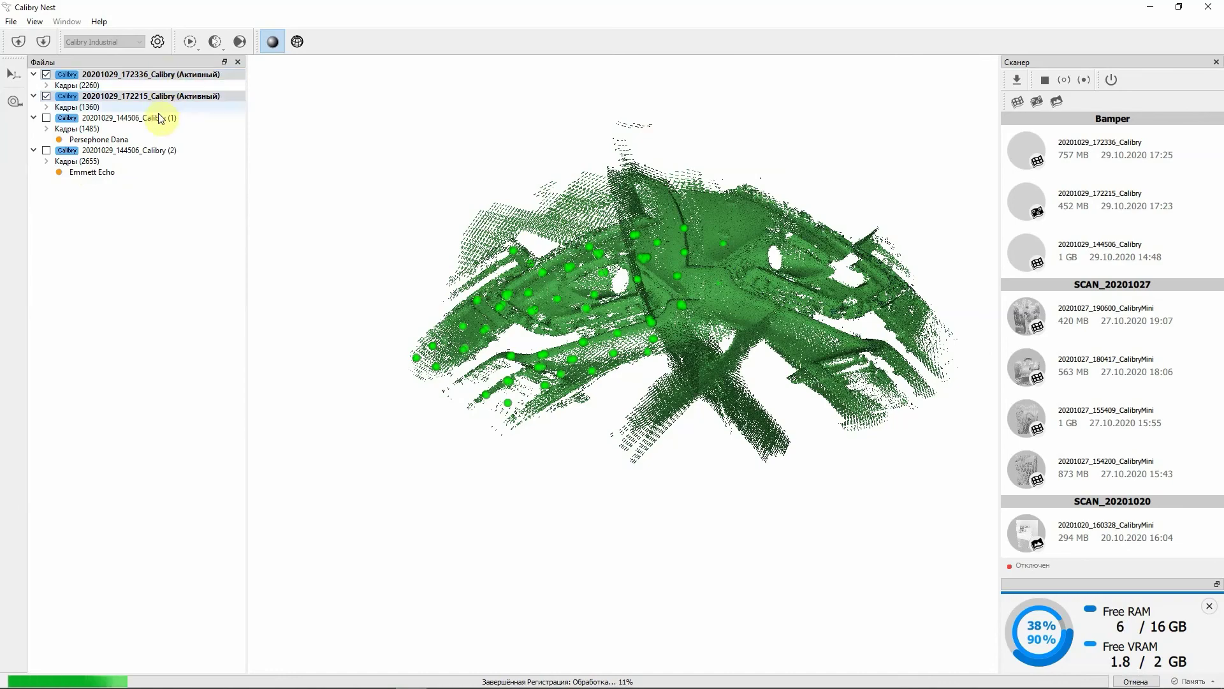
Inspect the finalized meshes of both 20201029_144506_Calibry parts and of scan 20201029_172215_Calibry from several angles during processing.
left_click(107, 143)
left_click_drag(670, 271, 629, 314)
scroll(606, 412, "up", 2)
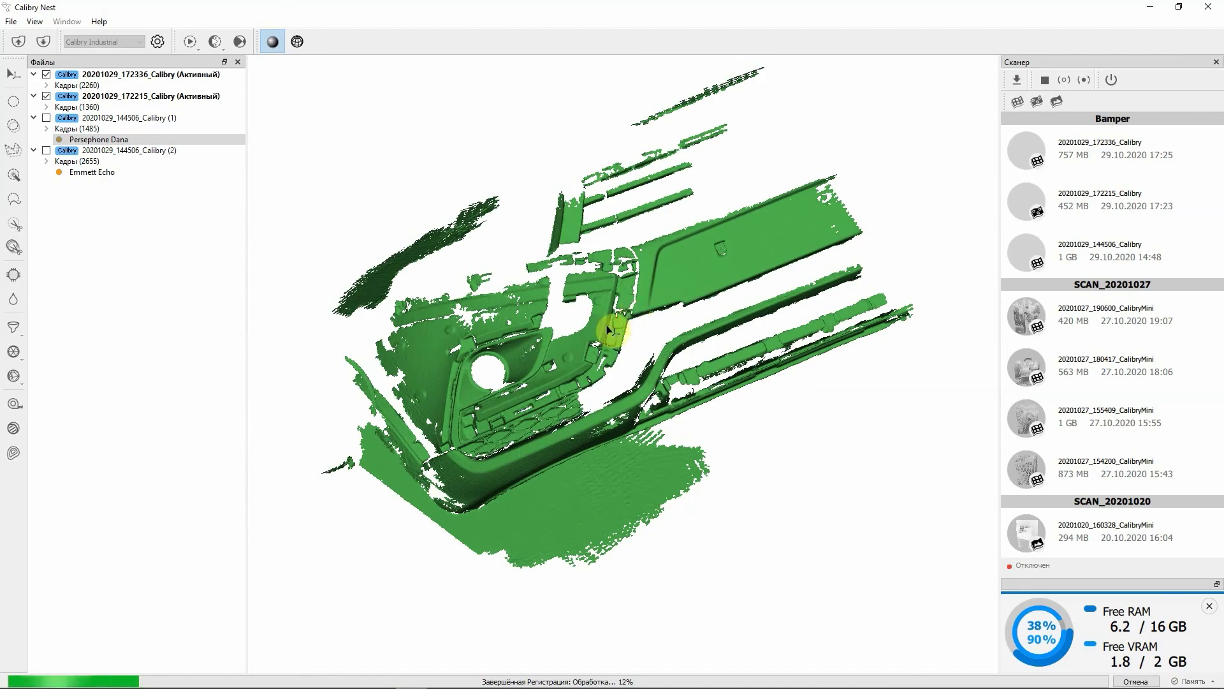
left_click_drag(647, 360, 636, 263)
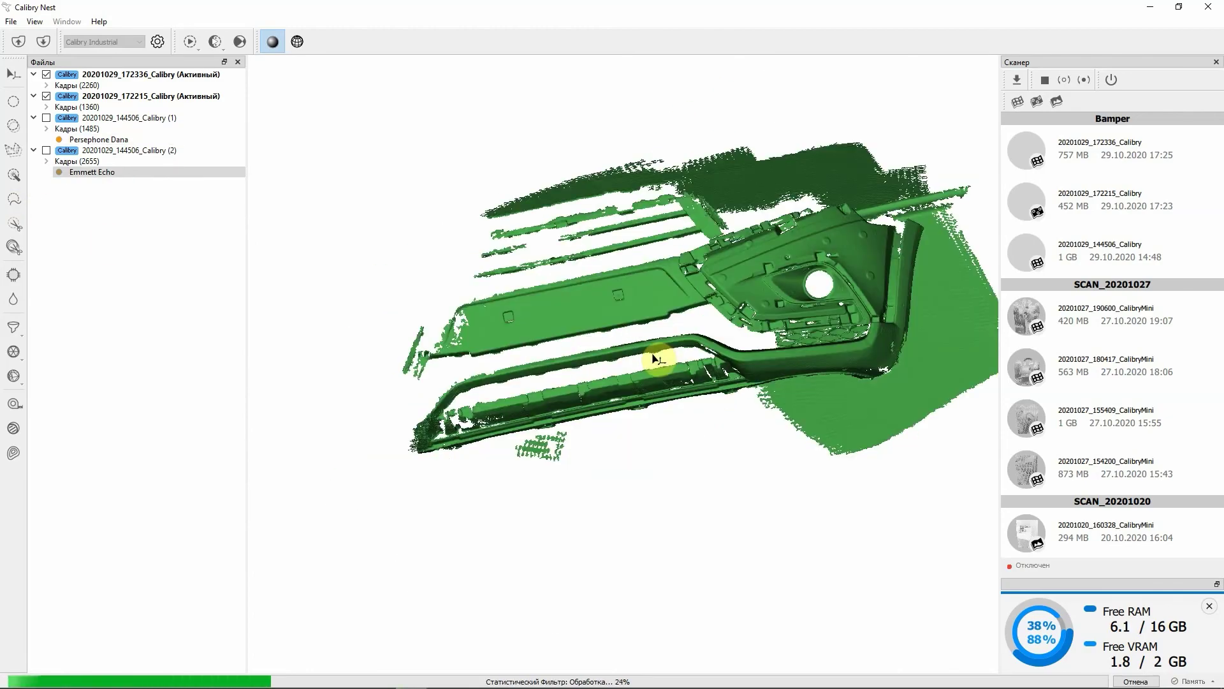
left_click_drag(656, 359, 732, 273)
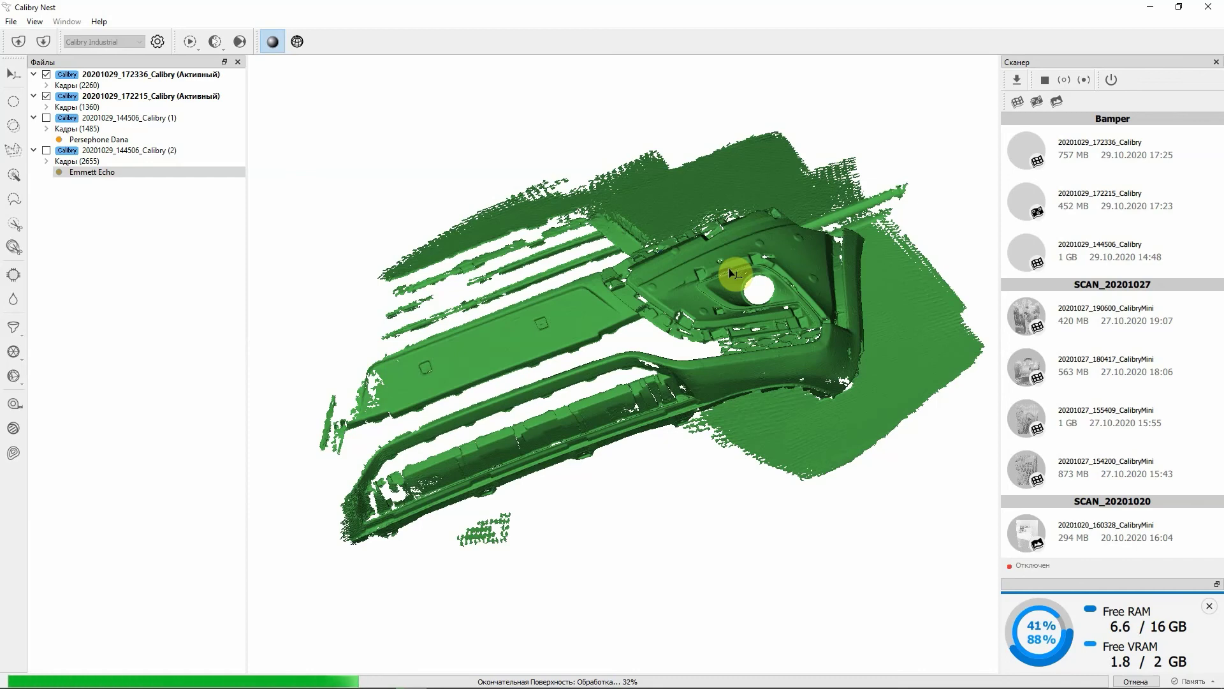
mouse_move(732, 274)
left_mouse_down()
mouse_move(678, 246)
mouse_move(729, 320)
mouse_move(702, 303)
mouse_move(722, 269)
mouse_move(754, 265)
left_mouse_up()
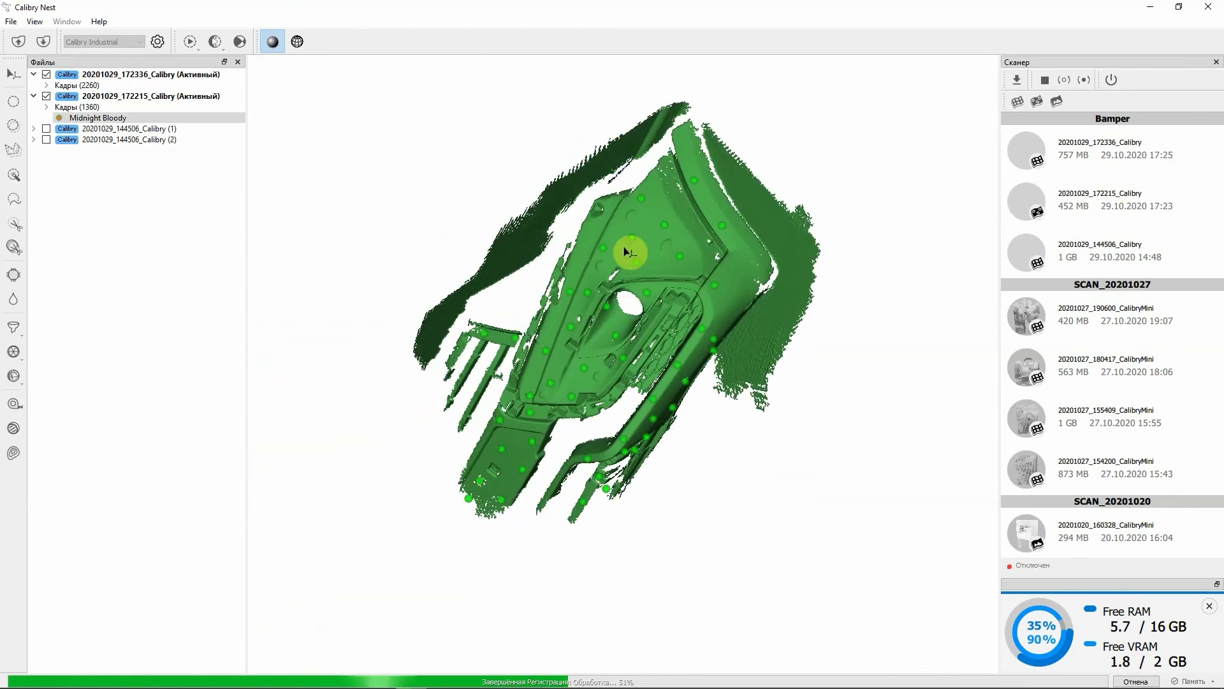
left_click_drag(626, 252, 670, 284)
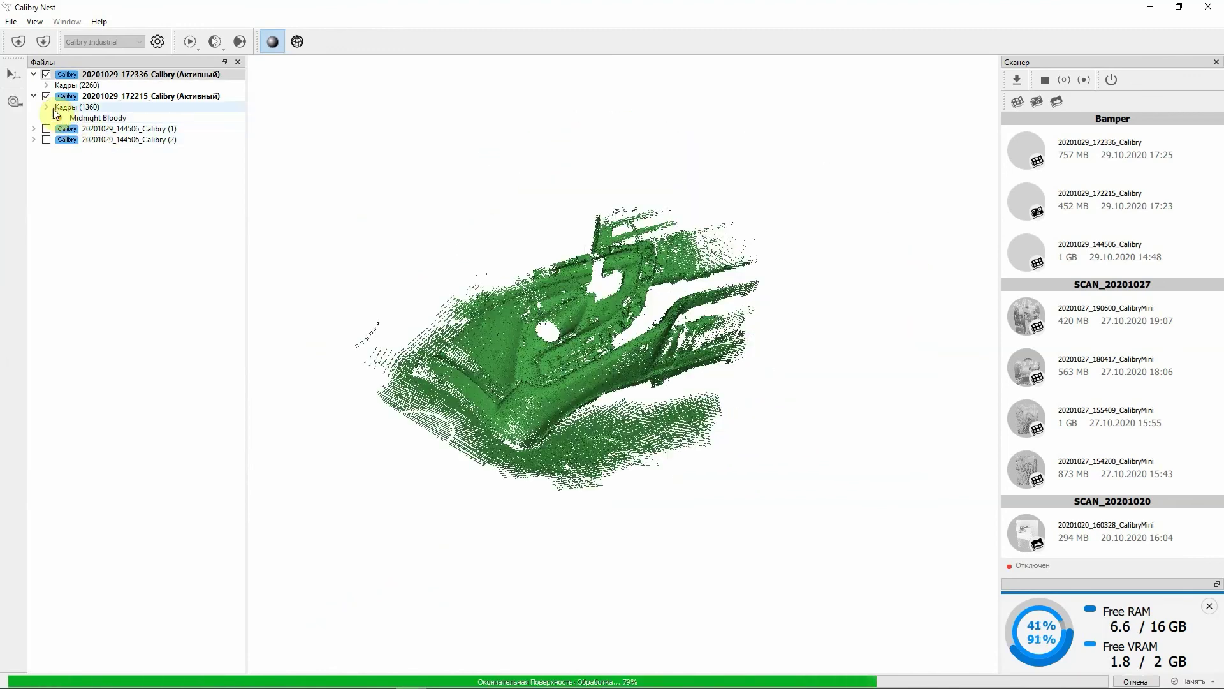
List the frames of scan 20201029_172215_Calibry and preview the camera photos of frame_18 and frame_38.
left_click(47, 107)
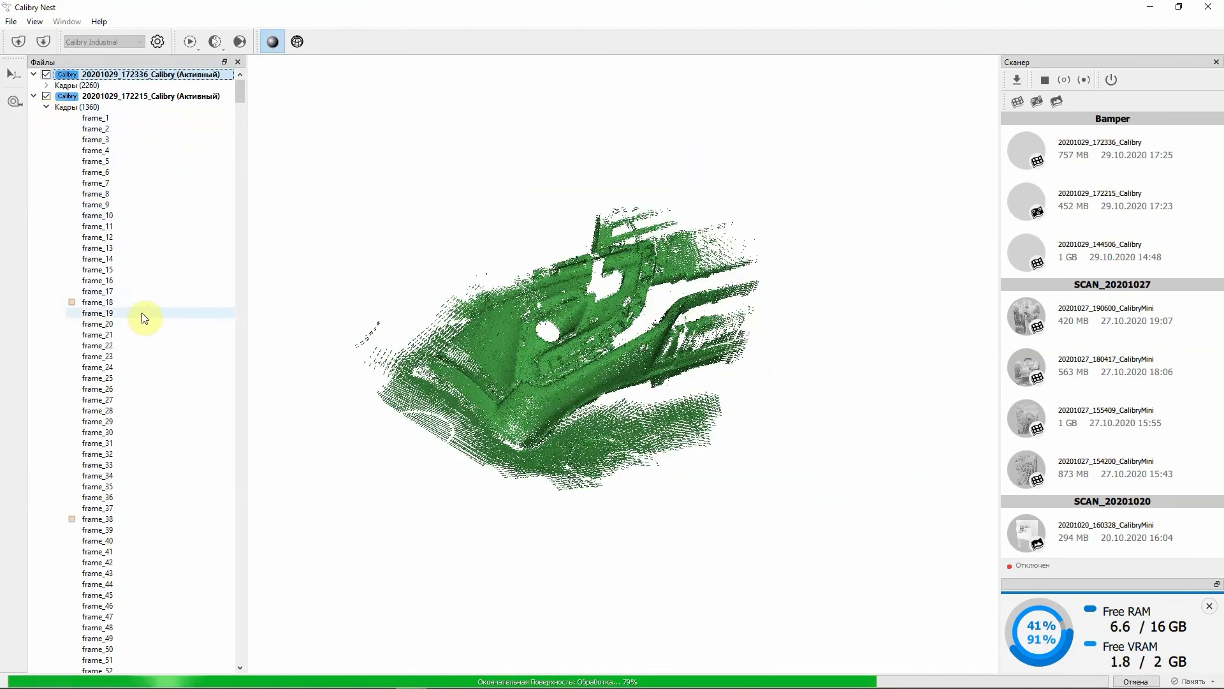
mouse_move(110, 308)
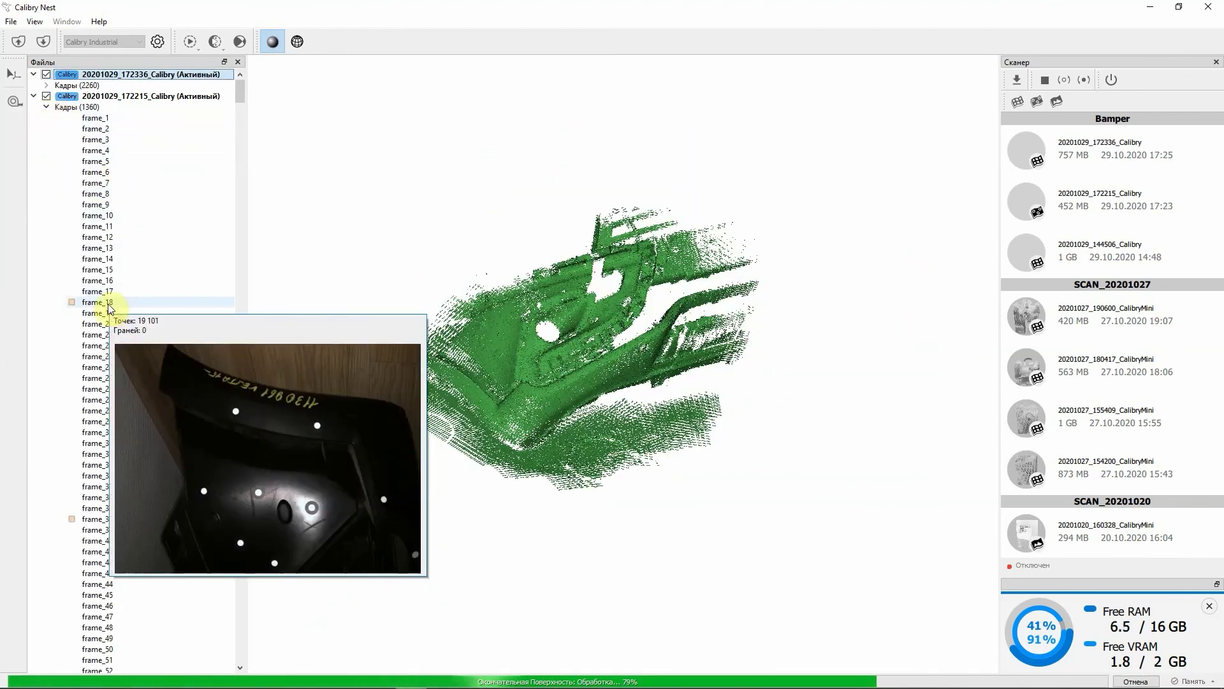
mouse_move(104, 520)
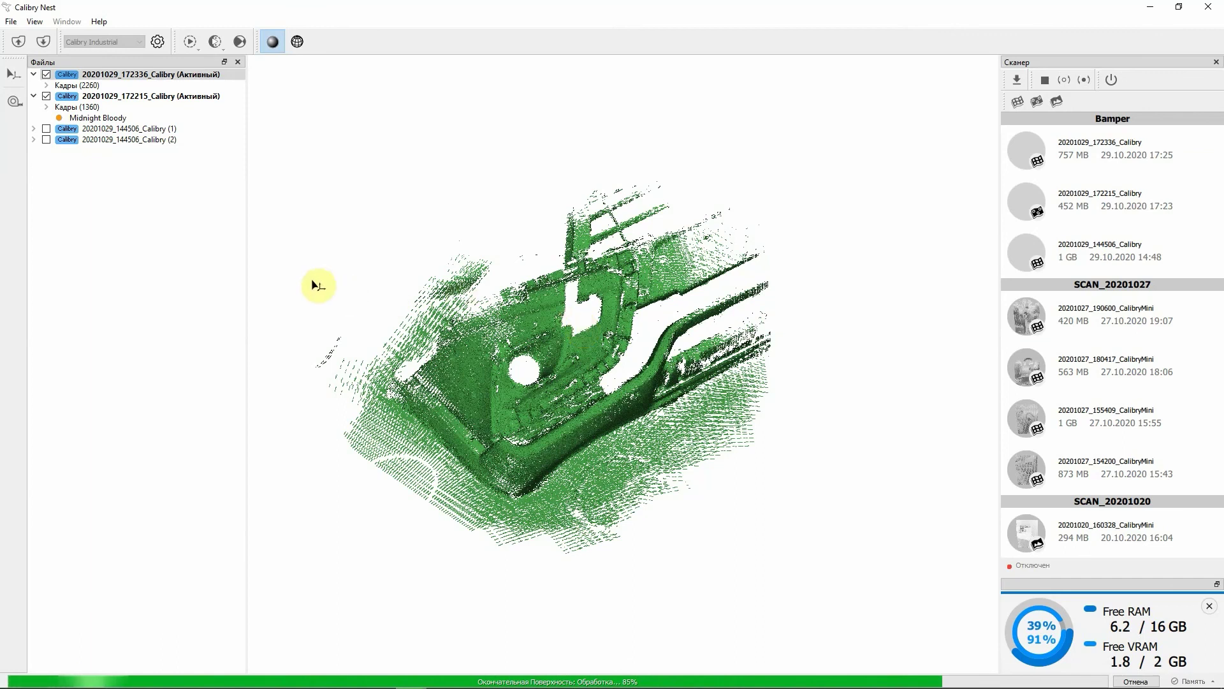
Expand both 20201029_144506_Calibry parts and examine the finalized mesh of part (2) from several angles.
left_click(34, 138)
left_click(34, 130)
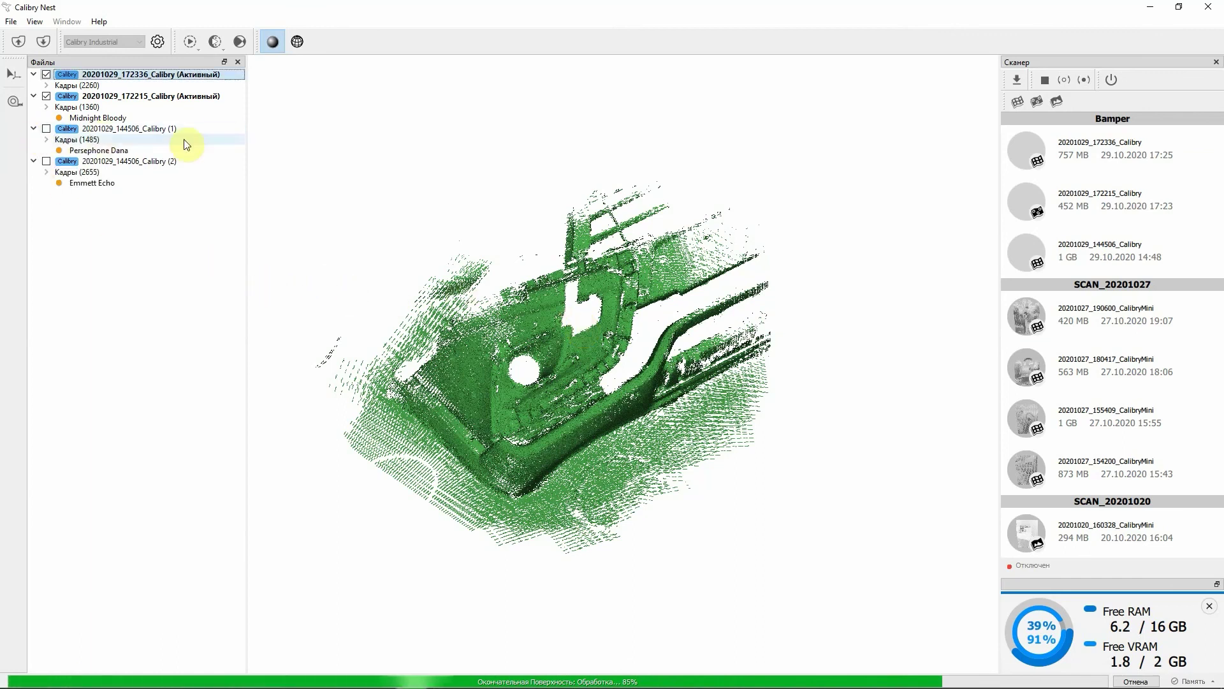
left_click(82, 186)
left_click_drag(760, 227, 654, 326)
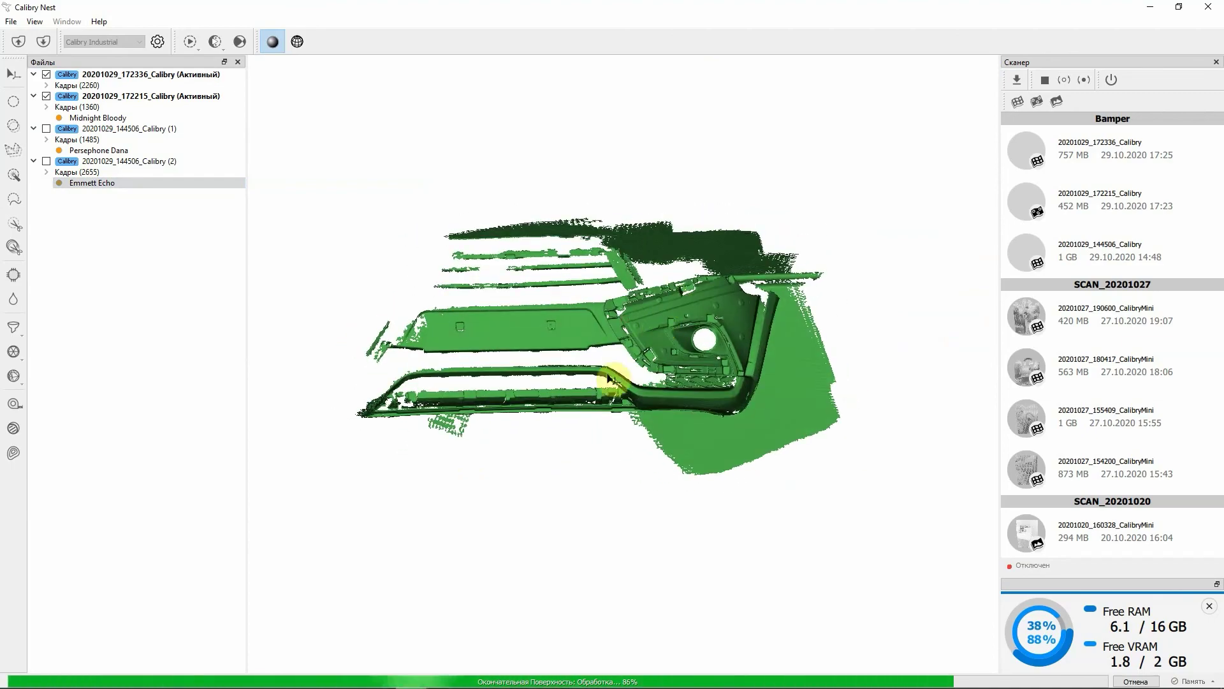
left_click_drag(607, 378, 536, 377)
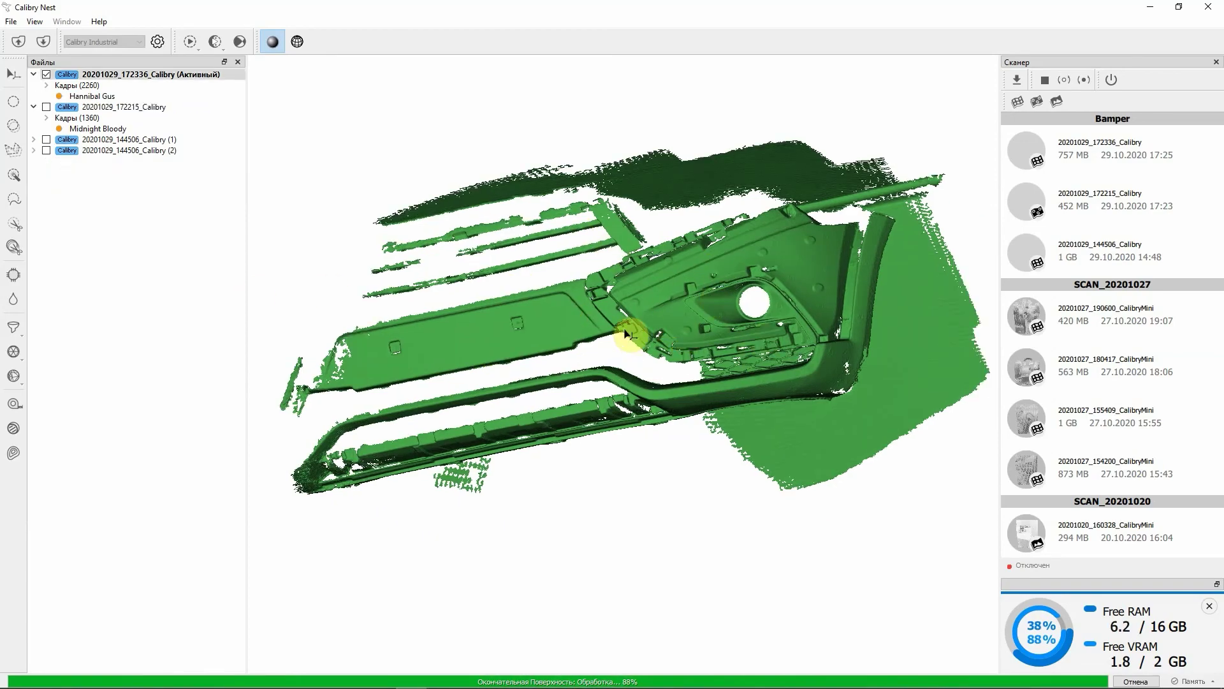
left_click_drag(628, 333, 623, 260)
Outline the floor surface beneath the finalized mesh of scan 20201029_172336_Calibry with a polygon selection and delete it.
left_click(100, 97)
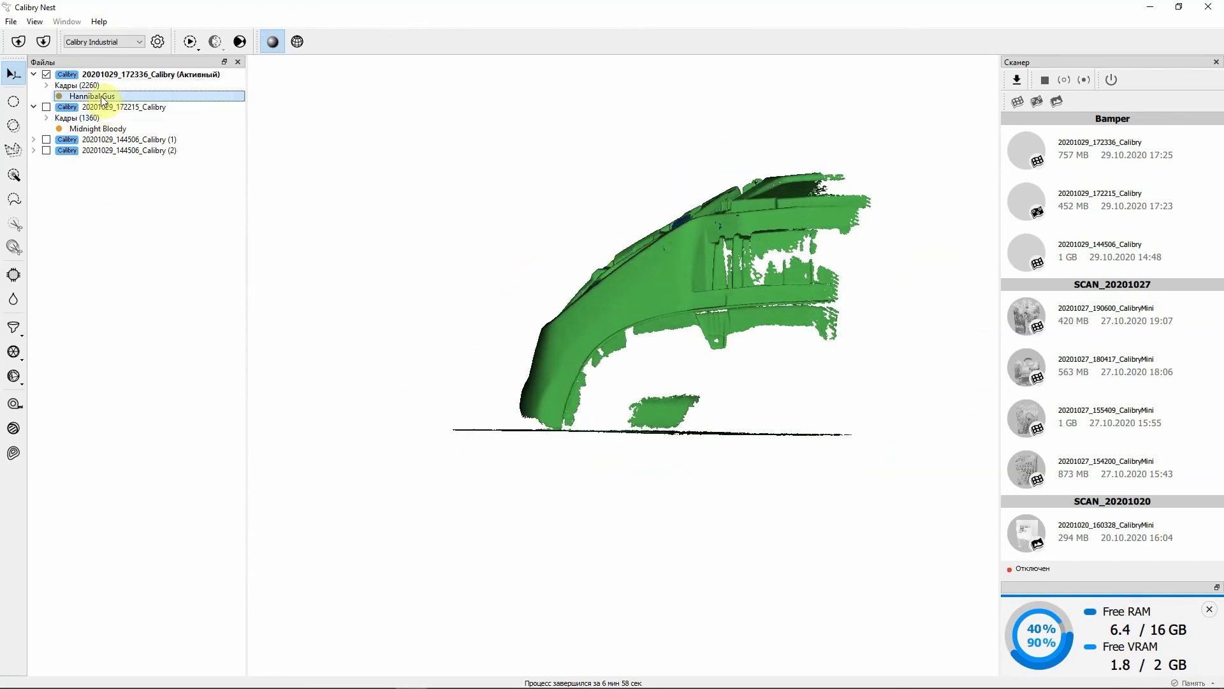
left_click(13, 150)
left_click(442, 427)
left_click(905, 432)
double_click(466, 522)
key("Delete")
left_click_drag(762, 314, 717, 259)
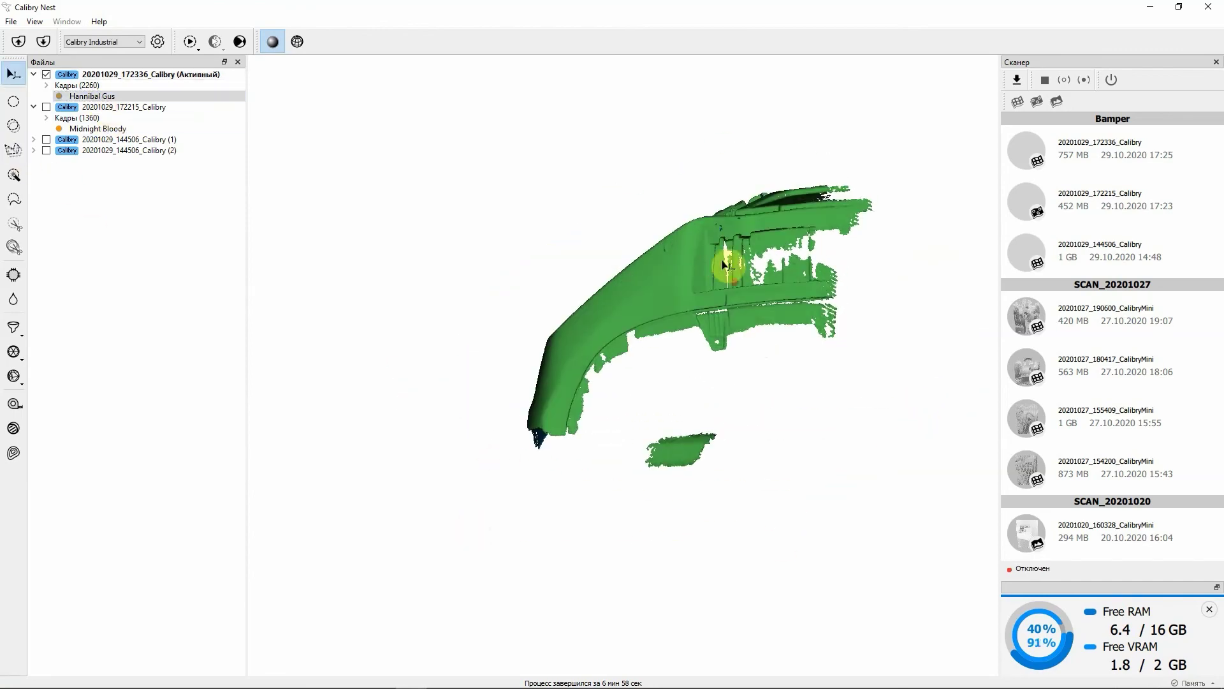
Select the stray fragment beneath the 20201029_172336_Calibry mesh with the selection brush and delete it.
left_click(13, 126)
left_click(664, 455)
key("Delete")
left_click_drag(647, 311, 552, 366)
Display the frames of scan 20201029_172336_Calibry, outline the floor points beneath the bumper with a polygon selection and delete them.
left_click(103, 86)
left_click_drag(799, 292, 724, 347)
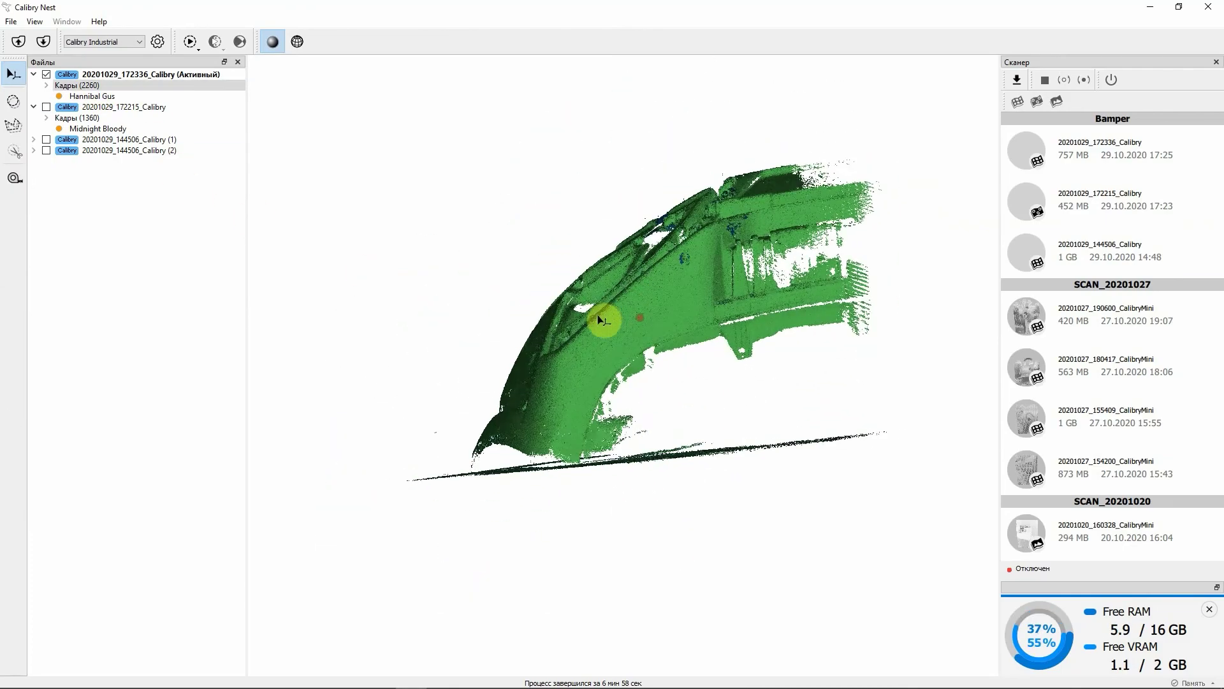
left_click(13, 126)
left_click_drag(402, 482, 899, 433)
left_click(892, 426)
left_click(848, 528)
double_click(424, 556)
key("Delete")
left_click(14, 101)
mouse_move(732, 464)
left_mouse_down()
mouse_move(643, 470)
mouse_move(624, 424)
mouse_move(647, 390)
mouse_move(699, 378)
mouse_move(697, 390)
left_mouse_up()
Open the finalized mesh of scan 20201029_172215_Calibry, brush over its stray fragments and delete them.
double_click(98, 129)
left_click(14, 126)
mouse_move(417, 251)
left_mouse_down()
mouse_move(723, 259)
mouse_move(674, 273)
mouse_move(657, 313)
left_mouse_up()
key("Delete")
key("1")
Outline the floor strip beneath the 20201029_172215_Calibry mesh with a polygon selection and delete it.
left_click(13, 151)
left_click(521, 411)
left_click(859, 449)
double_click(525, 476)
key("1")
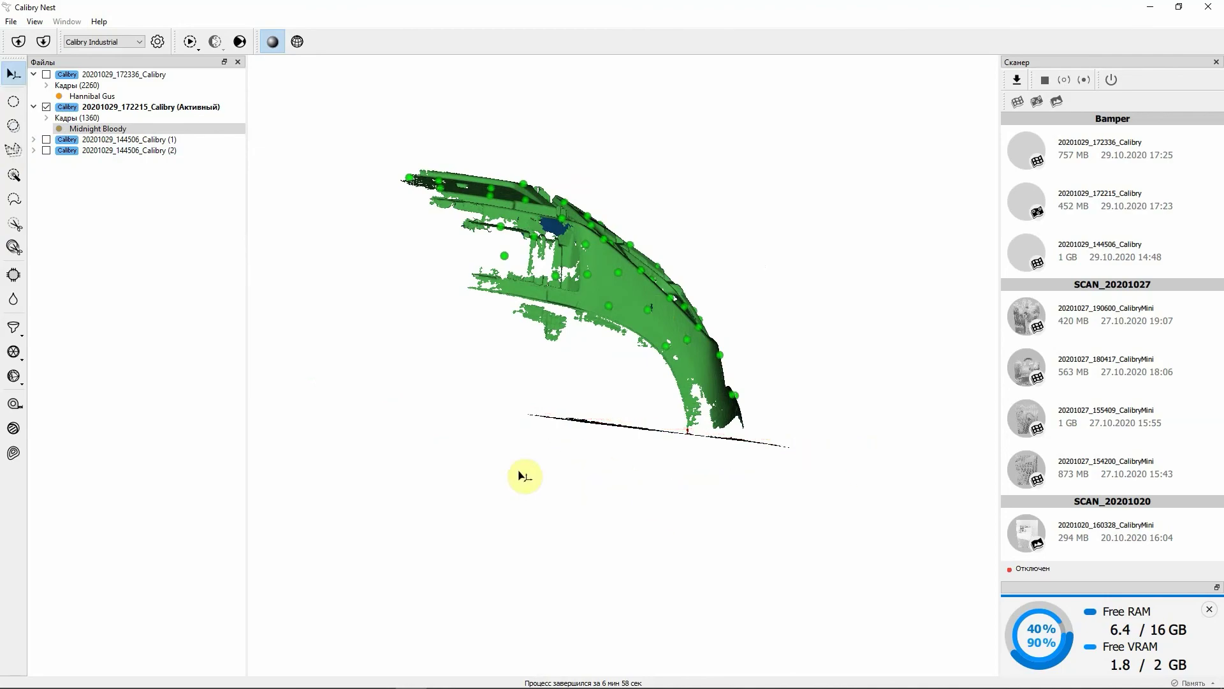
key("Delete")
left_click_drag(524, 476, 704, 273)
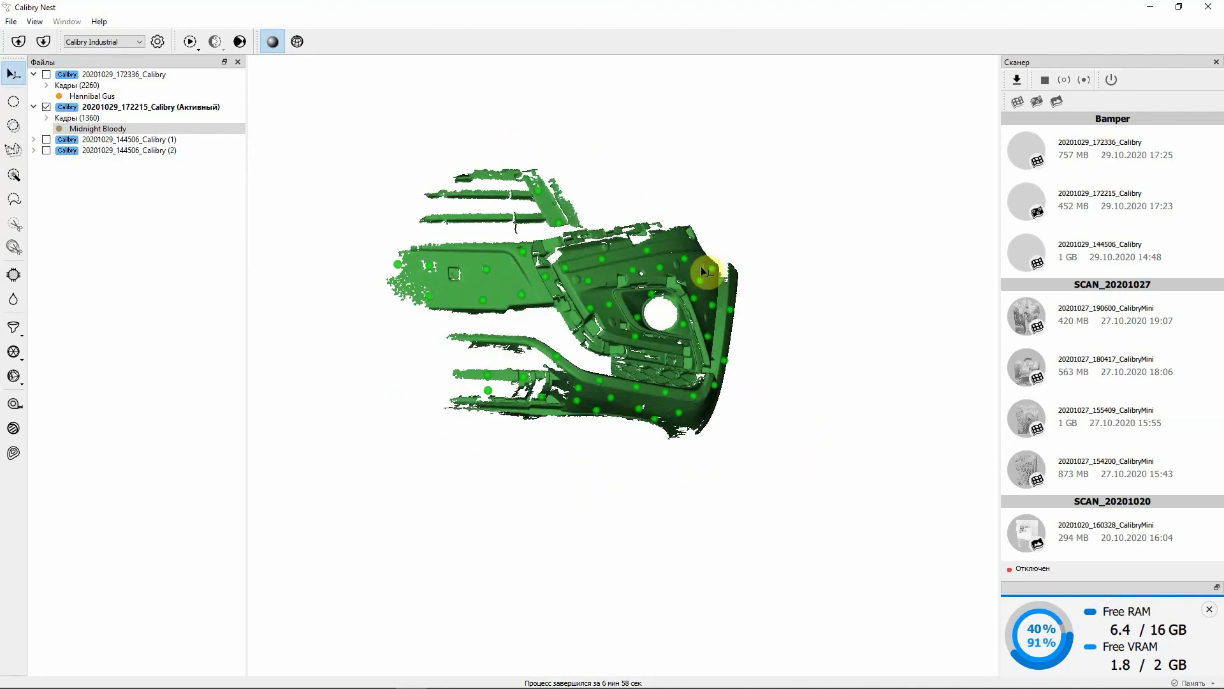
Open the finalized mesh of 20201029_144506_Calibry (1), outline the floor strip beneath it with a polygon selection and delete it.
left_click(33, 139)
left_click(34, 171)
double_click(110, 162)
left_click_drag(574, 338, 577, 296)
left_click(13, 151)
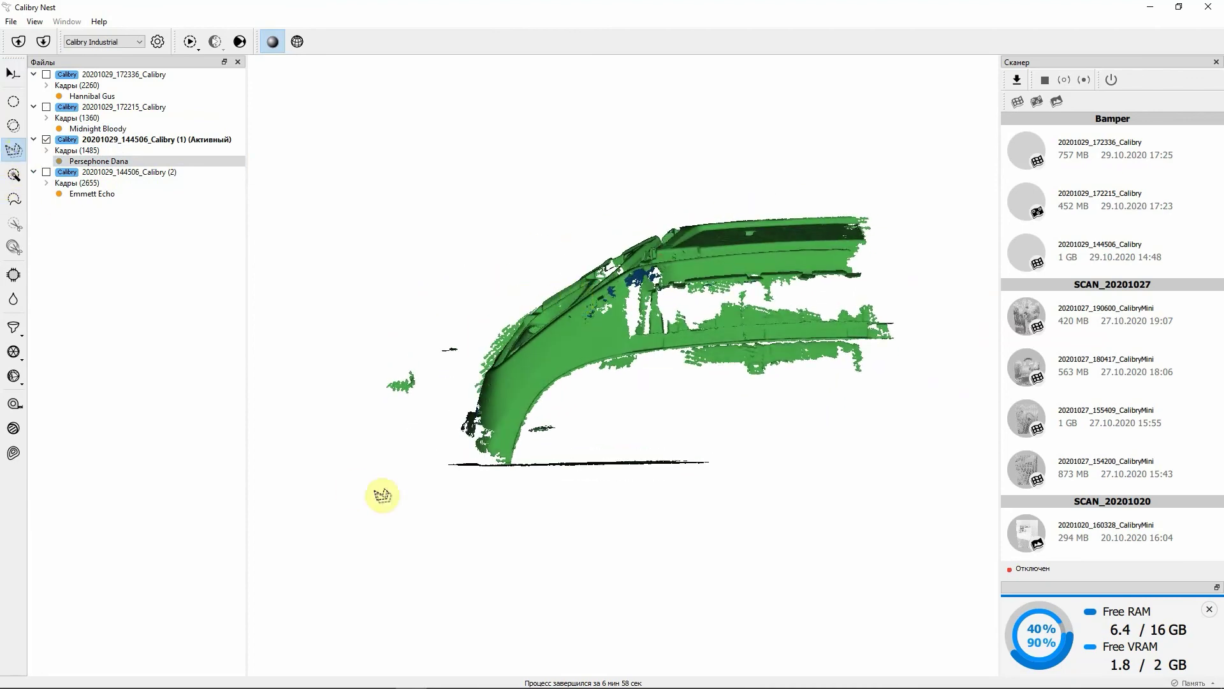
left_click(448, 469)
left_click(741, 465)
left_click(723, 503)
double_click(492, 510)
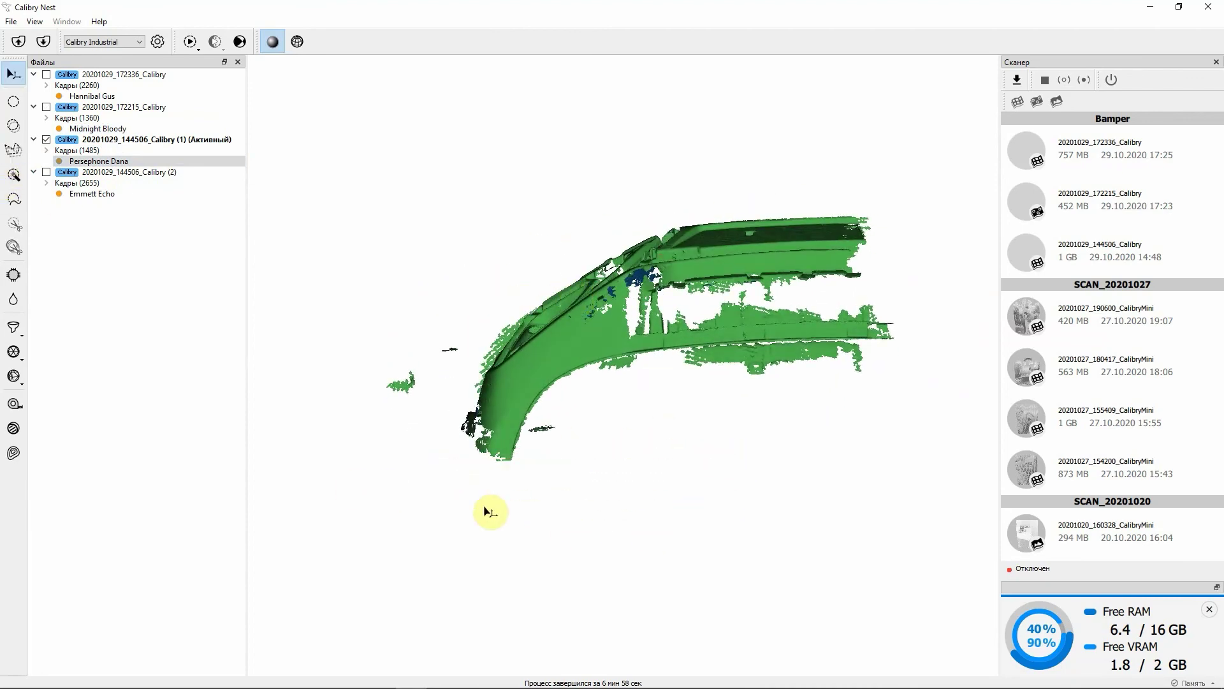
Brush over the remaining stray fragments around the 20201029_144506_Calibry (1) mesh and delete them.
left_click(14, 125)
left_click(402, 383)
left_click(560, 441)
key("Delete")
mouse_move(574, 437)
left_mouse_down()
mouse_move(663, 393)
mouse_move(590, 349)
left_mouse_up()
left_click(9, 128)
left_click(479, 203)
left_click_drag(479, 202, 561, 208)
left_click_drag(702, 222, 782, 227)
key("Delete")
mouse_move(639, 263)
left_mouse_down()
mouse_move(582, 268)
mouse_move(666, 372)
mouse_move(605, 278)
mouse_move(568, 290)
left_mouse_up()
Open the finalized mesh of 20201029_144506_Calibry (2), brush over the floor surface seen edge-on and delete it.
double_click(100, 195)
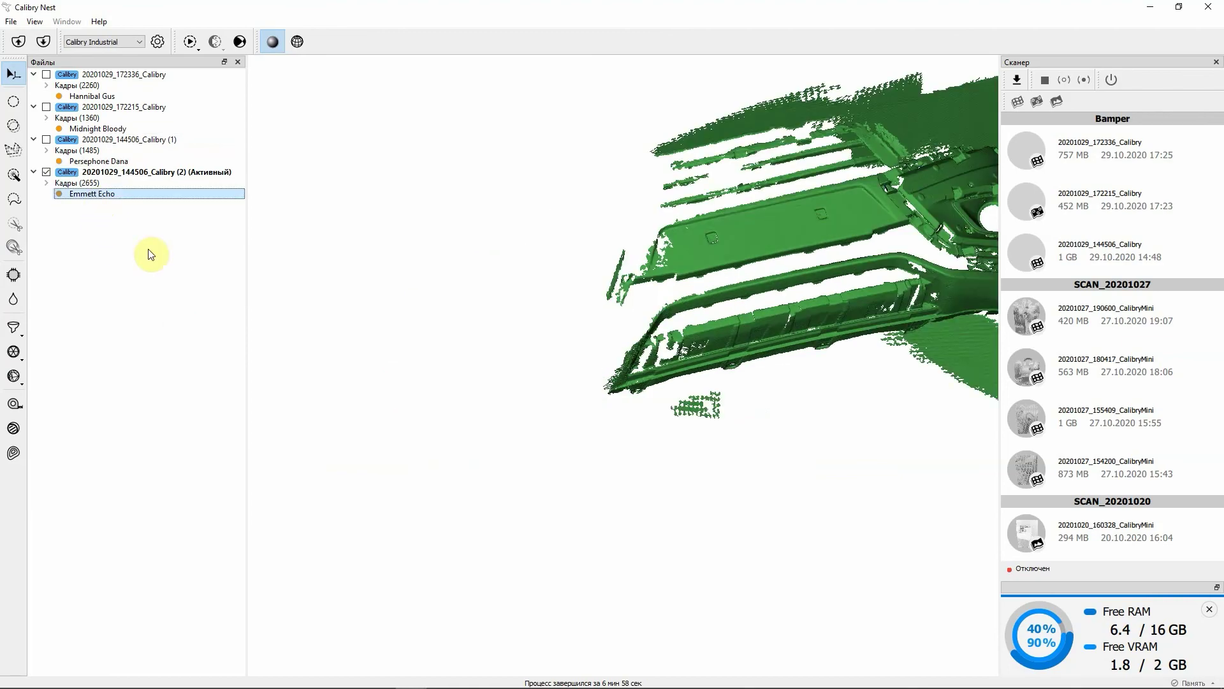
left_click(13, 125)
left_click_drag(450, 449, 415, 477)
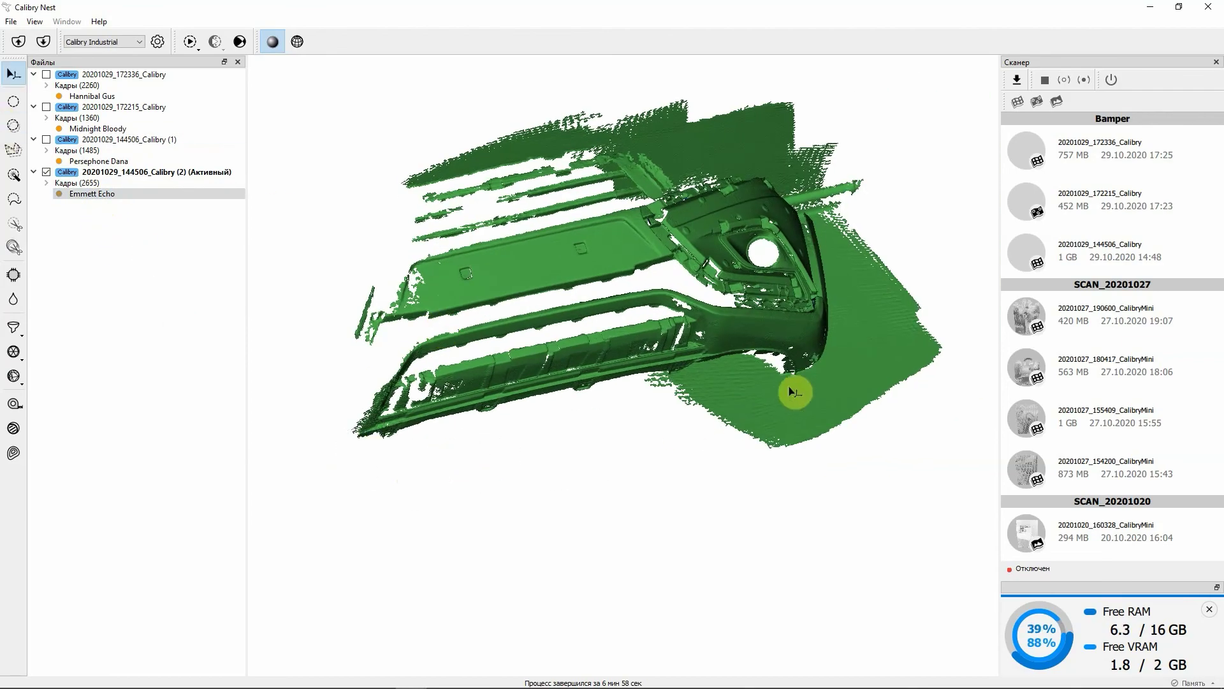
left_click_drag(778, 360, 679, 275)
left_click(13, 174)
mouse_move(593, 400)
left_mouse_down()
mouse_move(894, 399)
mouse_move(864, 432)
mouse_move(627, 445)
mouse_move(661, 213)
mouse_move(697, 306)
left_mouse_up()
left_click(12, 126)
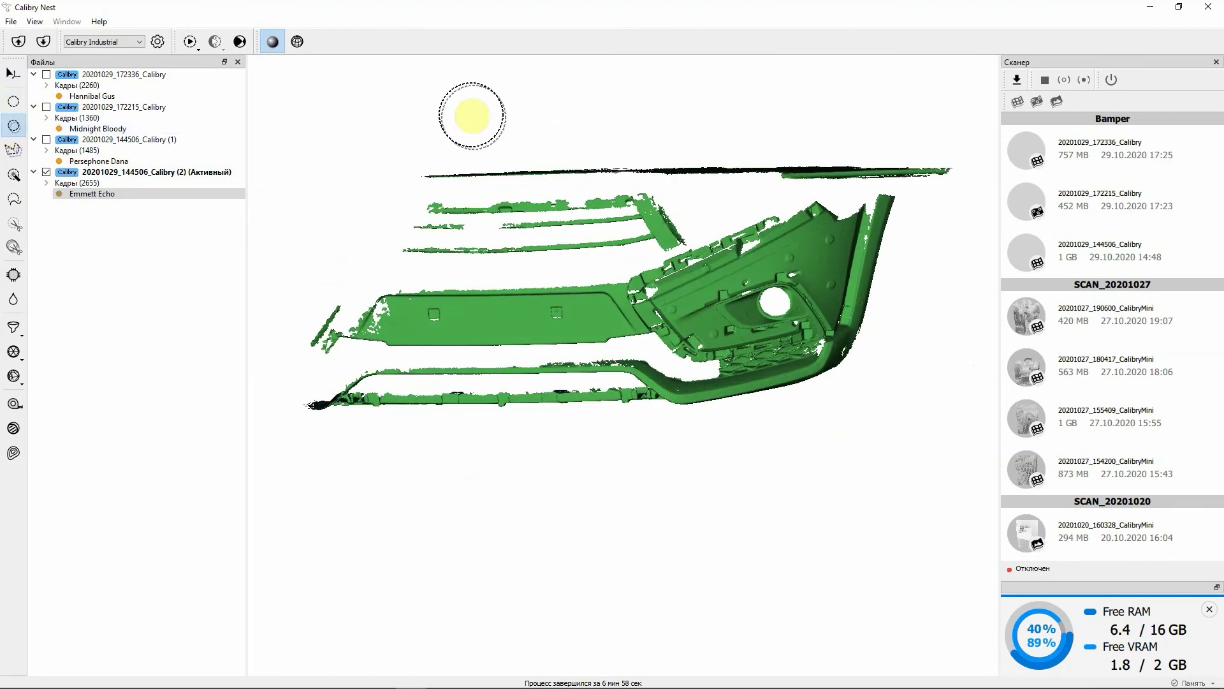
mouse_move(472, 115)
left_mouse_down()
mouse_move(579, 143)
mouse_move(881, 147)
mouse_move(942, 164)
left_mouse_up()
key("Delete")
left_click_drag(556, 319, 510, 255)
Display the frames of 20201029_144506_Calibry (2), brush over the floor points and delete them.
left_click(90, 184)
left_click(663, 360)
left_click_drag(678, 370, 757, 358)
mouse_move(421, 130)
left_mouse_down("shift")
mouse_move(954, 150)
mouse_move(989, 109)
mouse_move(440, 101)
mouse_move(706, 274)
left_mouse_up("shift")
key("Delete")
left_click_drag(369, 385, 970, 423, "shift")
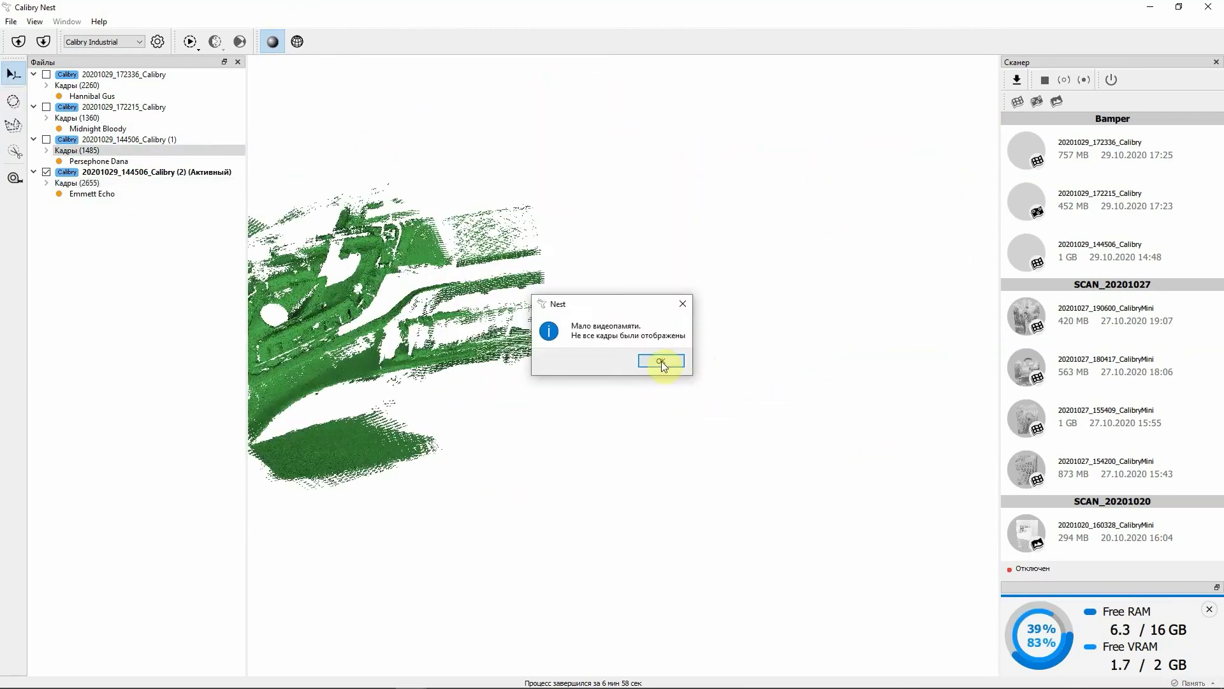
Brush over the floor and stray points in the frames of 20201029_144506_Calibry (1) and delete them.
left_click(661, 361)
left_click_drag(429, 364, 658, 172)
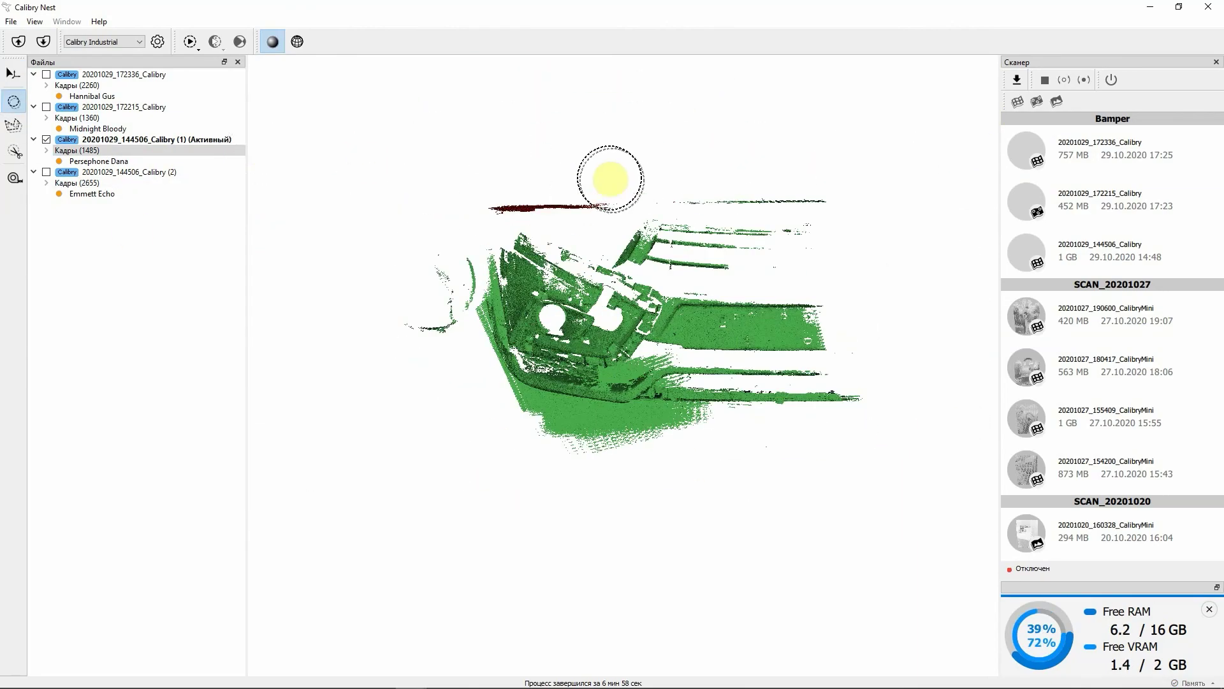
left_click_drag(830, 183, 491, 301)
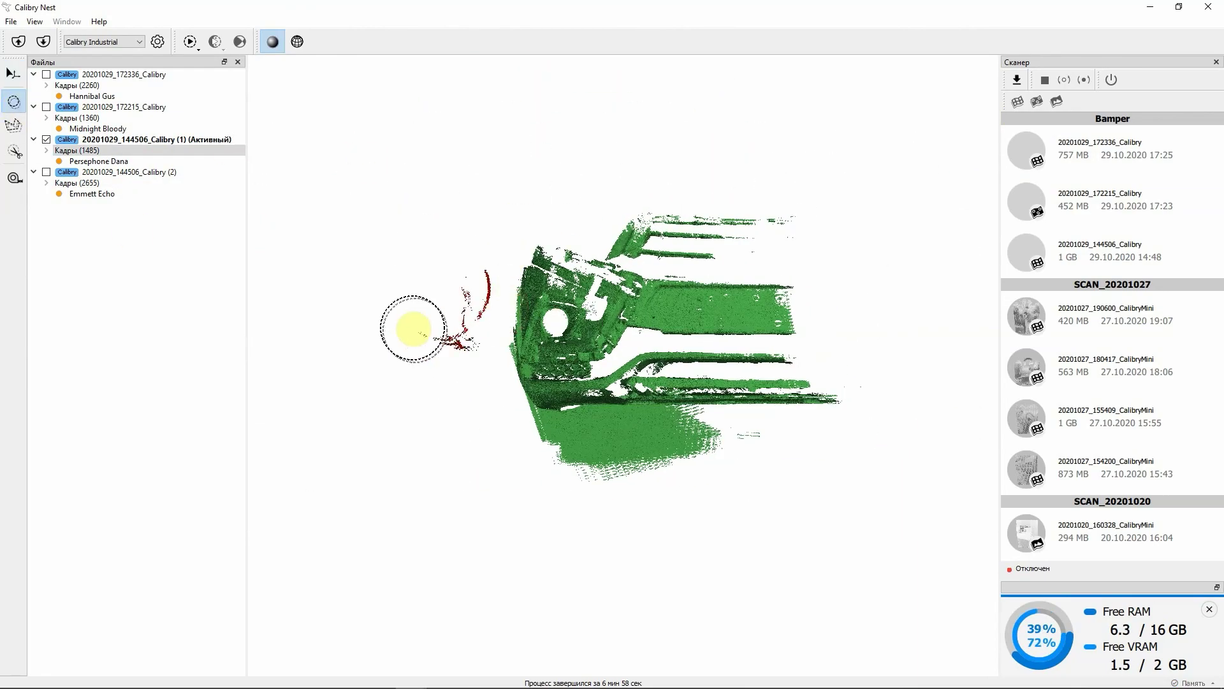
mouse_move(410, 328)
left_mouse_down()
mouse_move(582, 287)
mouse_move(502, 313)
left_mouse_up()
left_click(15, 125)
mouse_move(423, 417)
left_mouse_down()
mouse_move(709, 406)
mouse_move(440, 421)
left_mouse_up()
key("Delete")
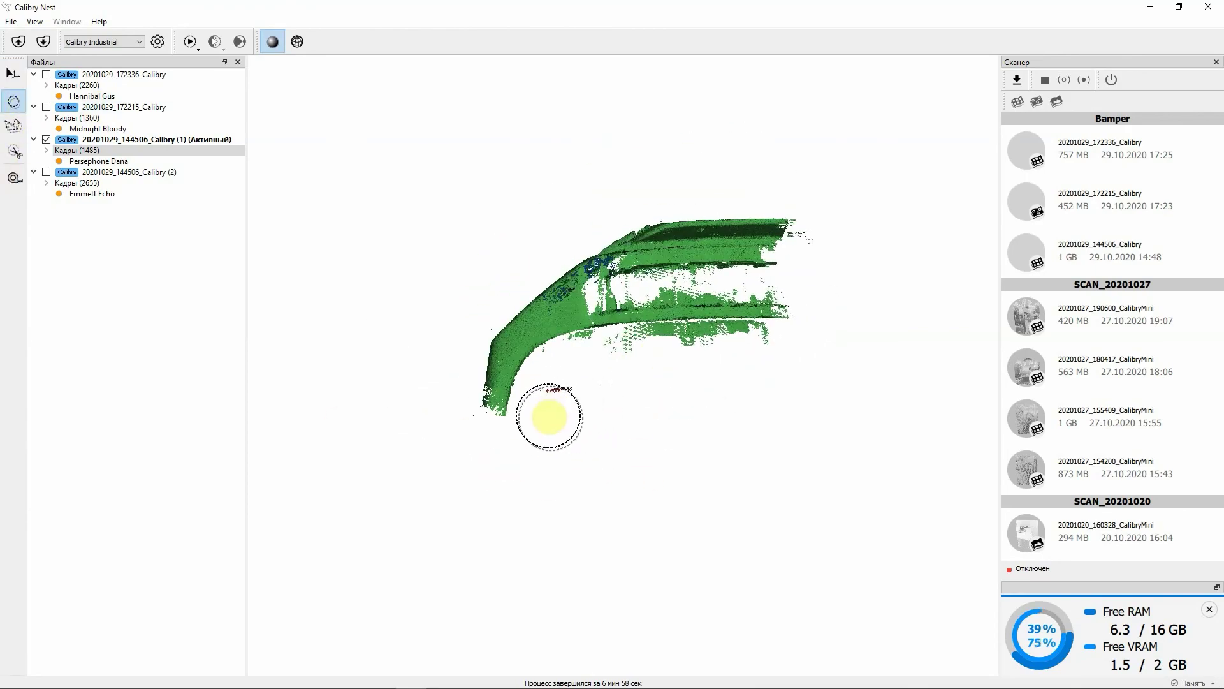
left_click_drag(574, 451, 638, 338)
Display the frames of scan 20201029_172215_Calibry, outline the floor points with a polygon selection and delete them.
double_click(78, 118)
mouse_move(549, 293)
left_mouse_down()
mouse_move(693, 269)
mouse_move(533, 355)
left_mouse_up()
left_click(14, 125)
left_click(477, 254)
left_click(861, 282)
left_click(820, 178)
left_click(662, 128)
double_click(562, 122)
key("Delete")
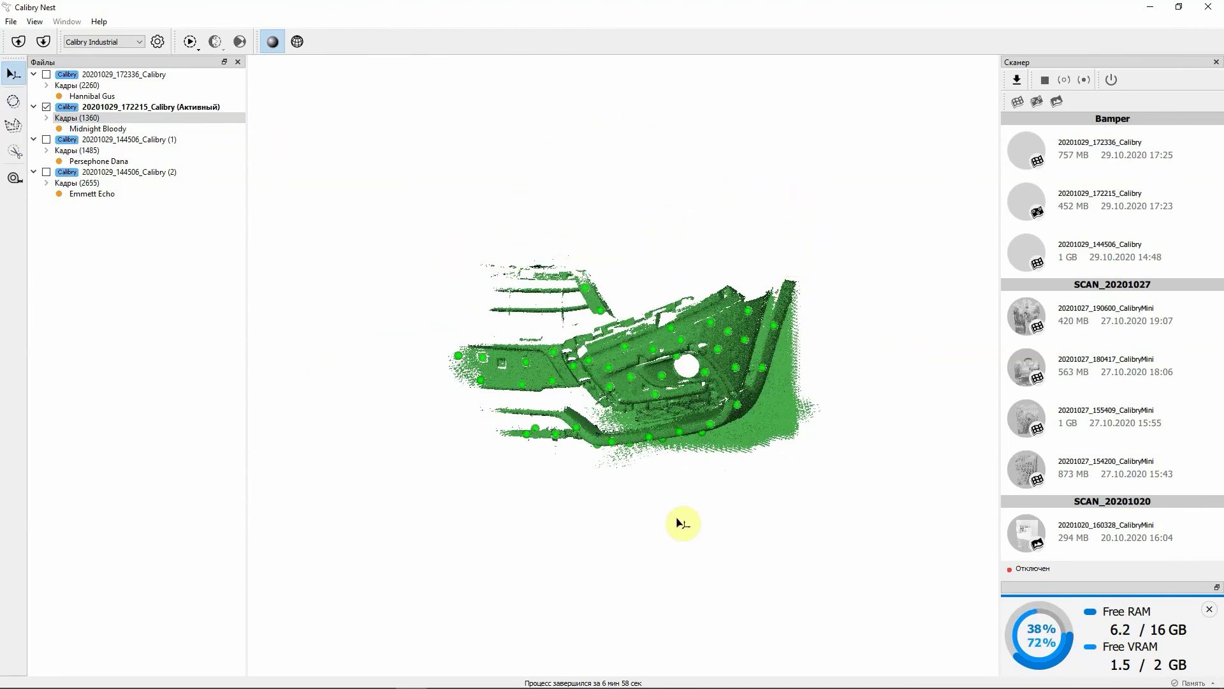
Brush over the leftover floor points in the frames of scan 20201029_172215_Calibry and delete them.
left_click_drag(682, 525, 675, 347)
left_click(14, 125)
left_click_drag(575, 409, 648, 454, "shift")
key("Delete")
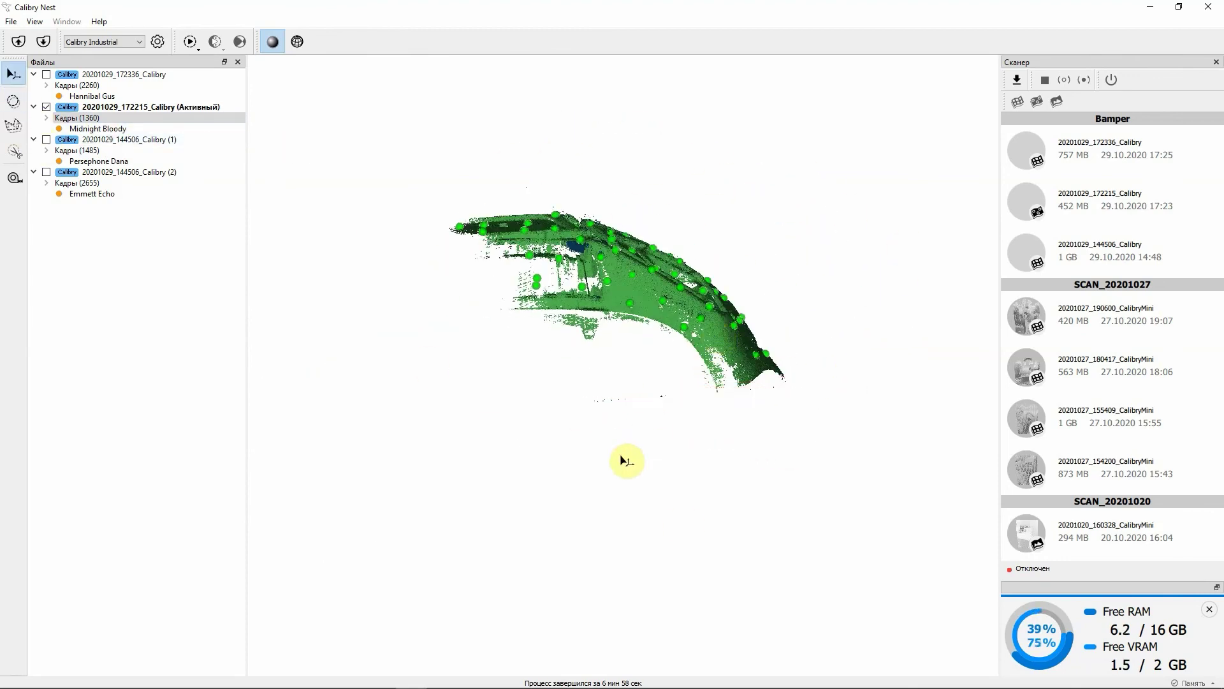
left_click(660, 361)
Activate all four bumper scans together so their meshes are displayed in one view.
double_click(134, 75)
double_click(77, 85)
left_click_drag(663, 306, 460, 255)
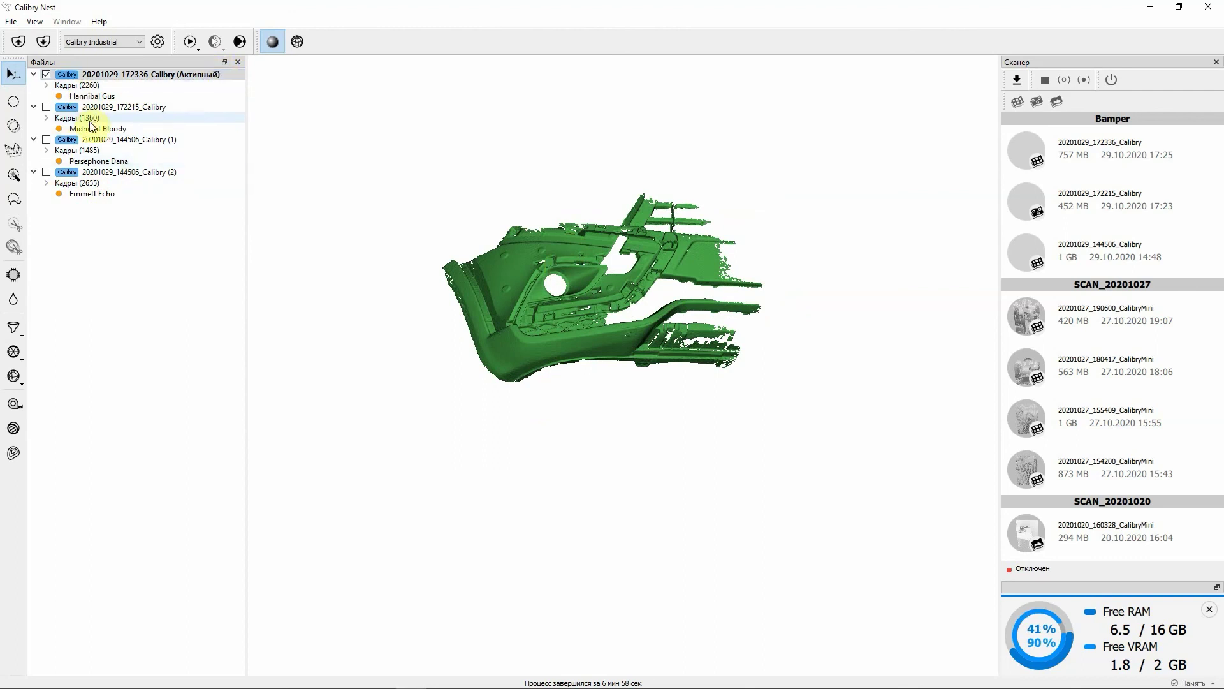
left_click(146, 106)
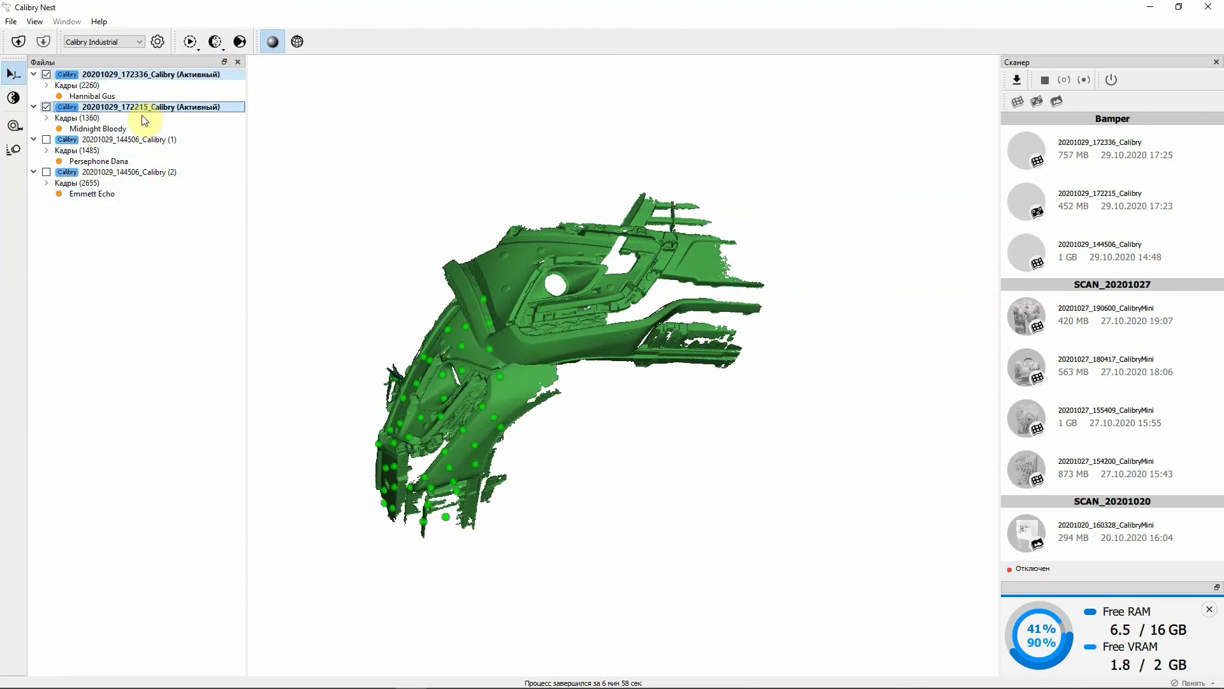
left_click(148, 139)
left_click(160, 172)
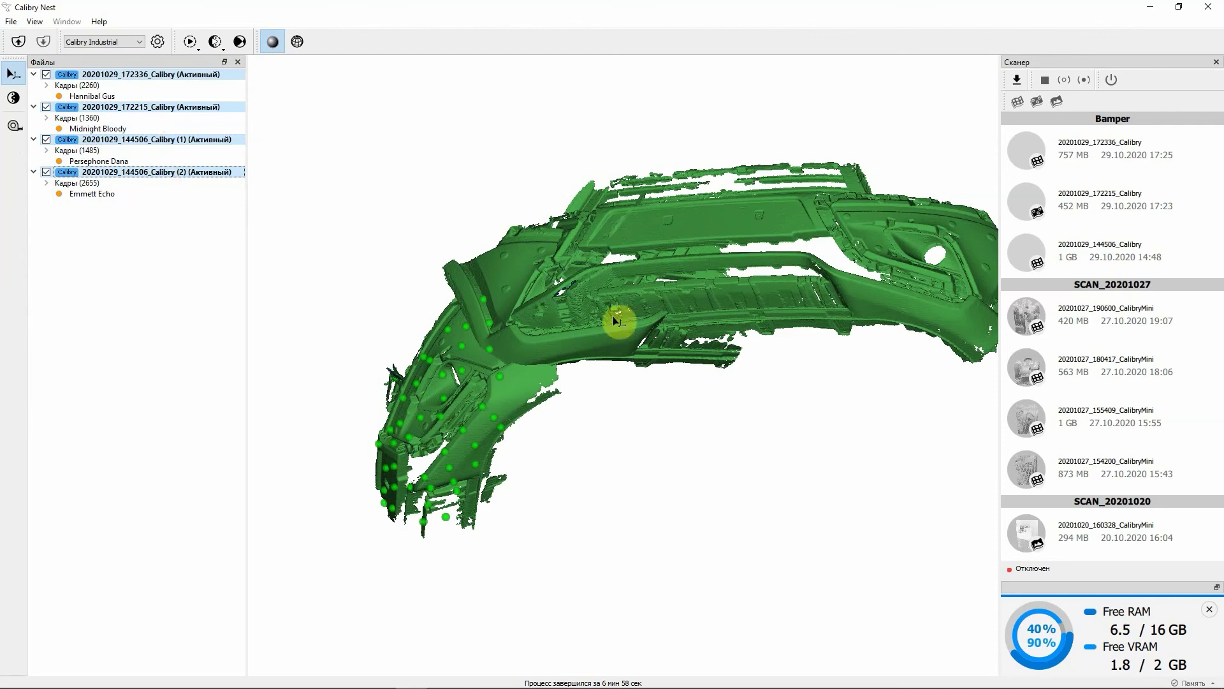
left_click_drag(711, 314, 567, 278)
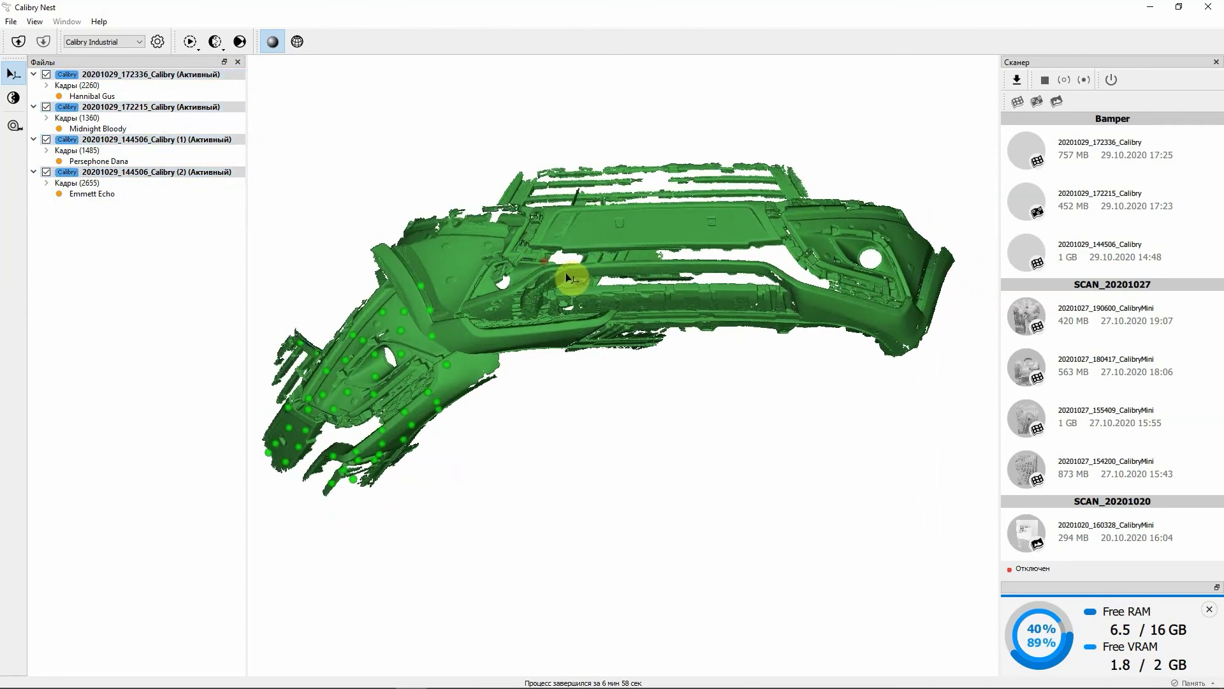
Start point-based alignment of the four meshes and compare each mesh to be aligned against the base.
left_click(12, 99)
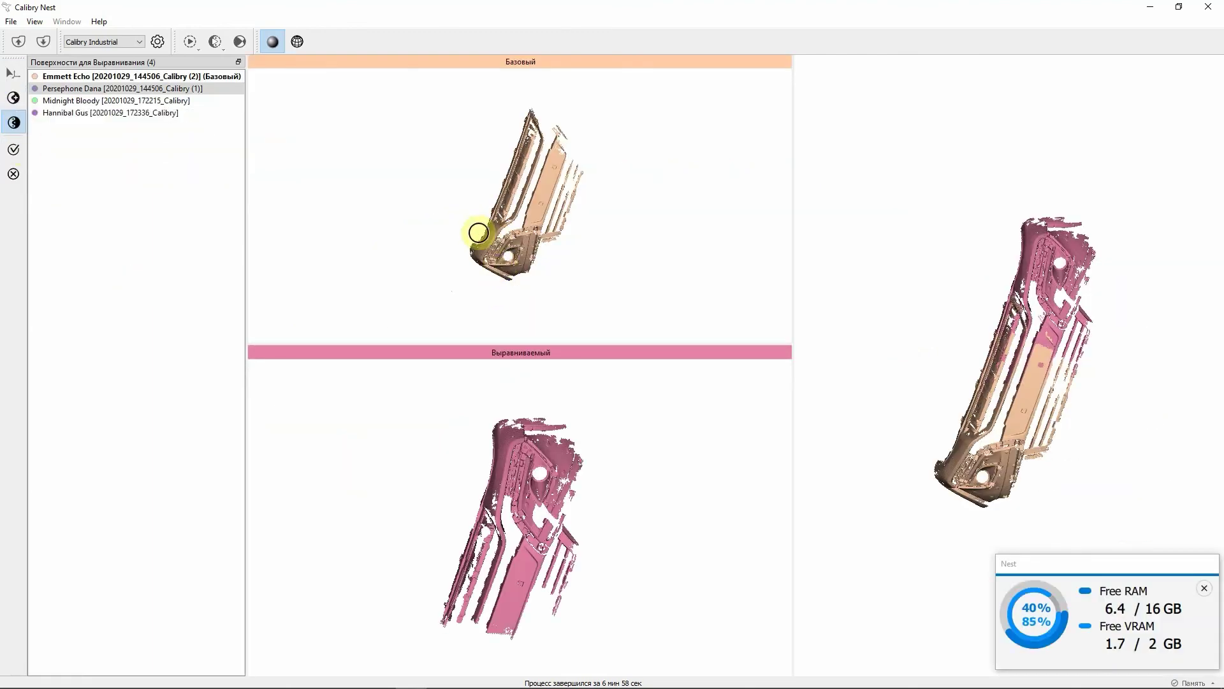
left_click_drag(464, 238, 540, 262)
scroll(558, 233, "up", 4)
left_click_drag(998, 370, 1028, 383)
left_click_drag(618, 510, 659, 429)
left_click(96, 101)
left_click_drag(798, 377, 1066, 291)
left_click(173, 113)
left_click_drag(1046, 350, 937, 274)
Choose Persephone Dana for alignment and place matching points 1 and 2 on the square bracket and the panel's lower edge in both meshes.
left_click(153, 88)
scroll(496, 525, "up", 5)
mouse_move(496, 525)
left_mouse_down()
mouse_move(479, 512)
mouse_move(495, 523)
left_mouse_up()
left_click_drag(1001, 382, 1039, 484)
scroll(1001, 319, "up", 5)
scroll(604, 475, "up", 3)
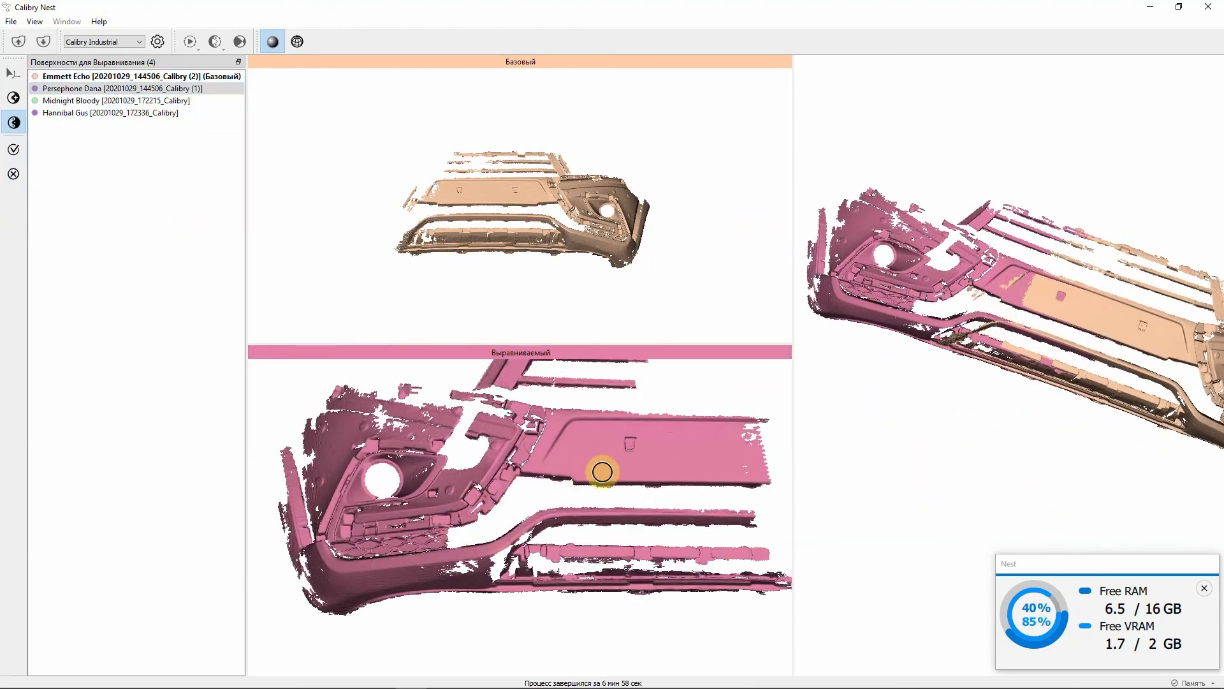
scroll(605, 475, "up", 2)
scroll(482, 187, "up", 6)
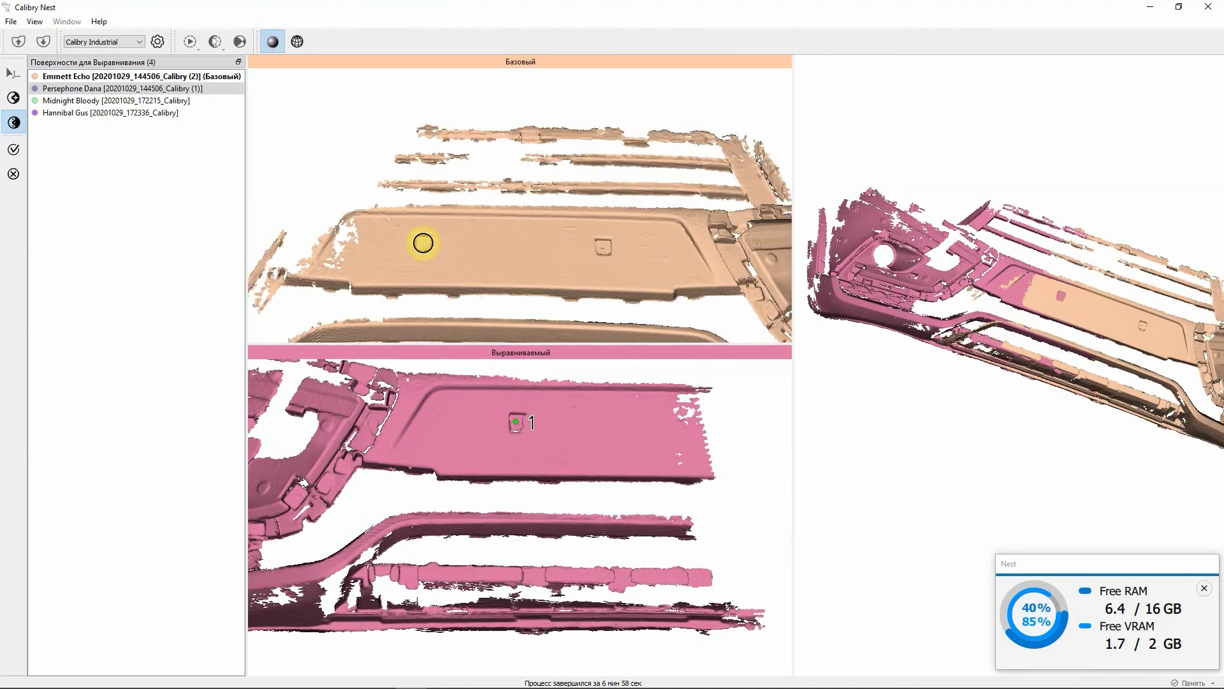
left_click(396, 184)
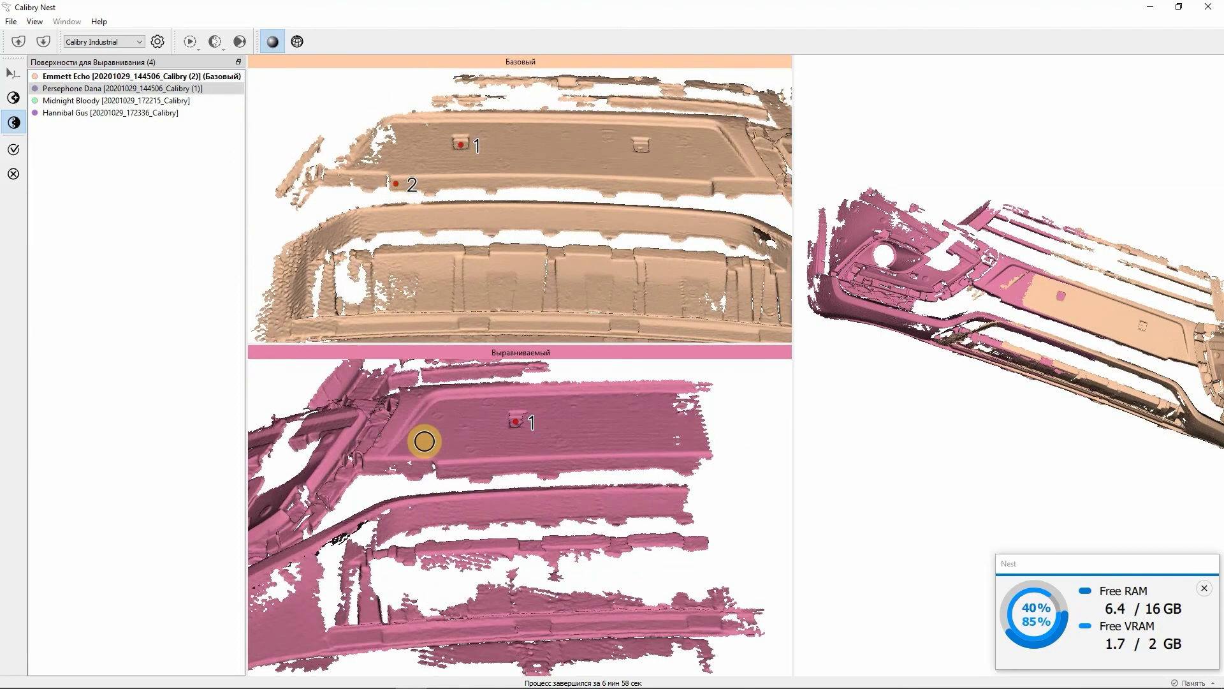
left_click(447, 470)
Place matching point 3 on the lower grille bar of both meshes and inspect the alignment preview.
left_click_drag(485, 485, 536, 408)
scroll(557, 265, "down", 2)
left_click_drag(563, 470, 535, 511)
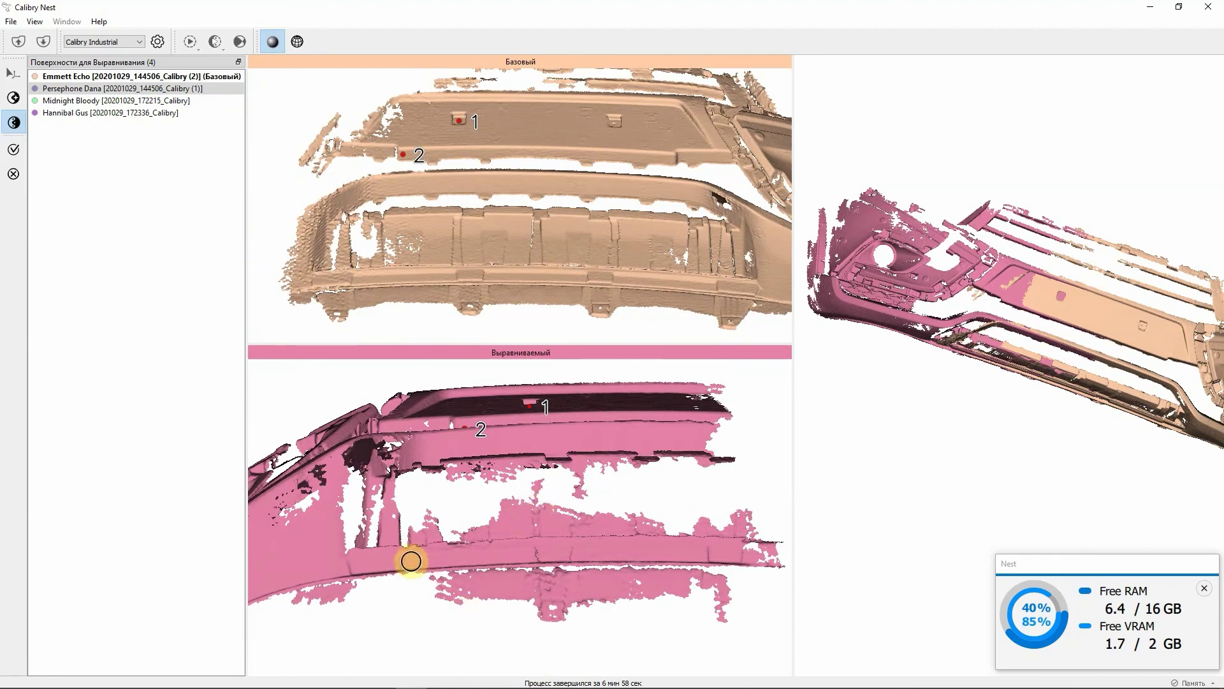
left_click(552, 553)
left_click(396, 285)
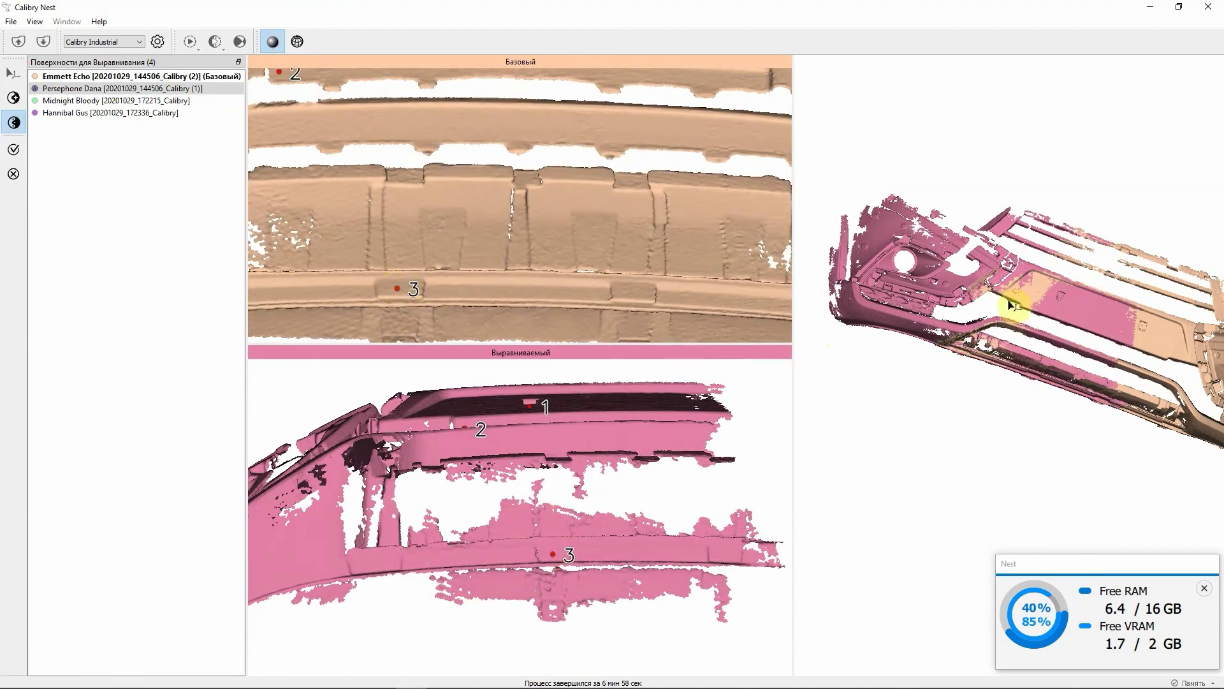
mouse_move(1006, 299)
left_mouse_down()
mouse_move(984, 356)
mouse_move(1085, 382)
mouse_move(888, 355)
left_mouse_up()
left_click_drag(547, 254, 452, 209)
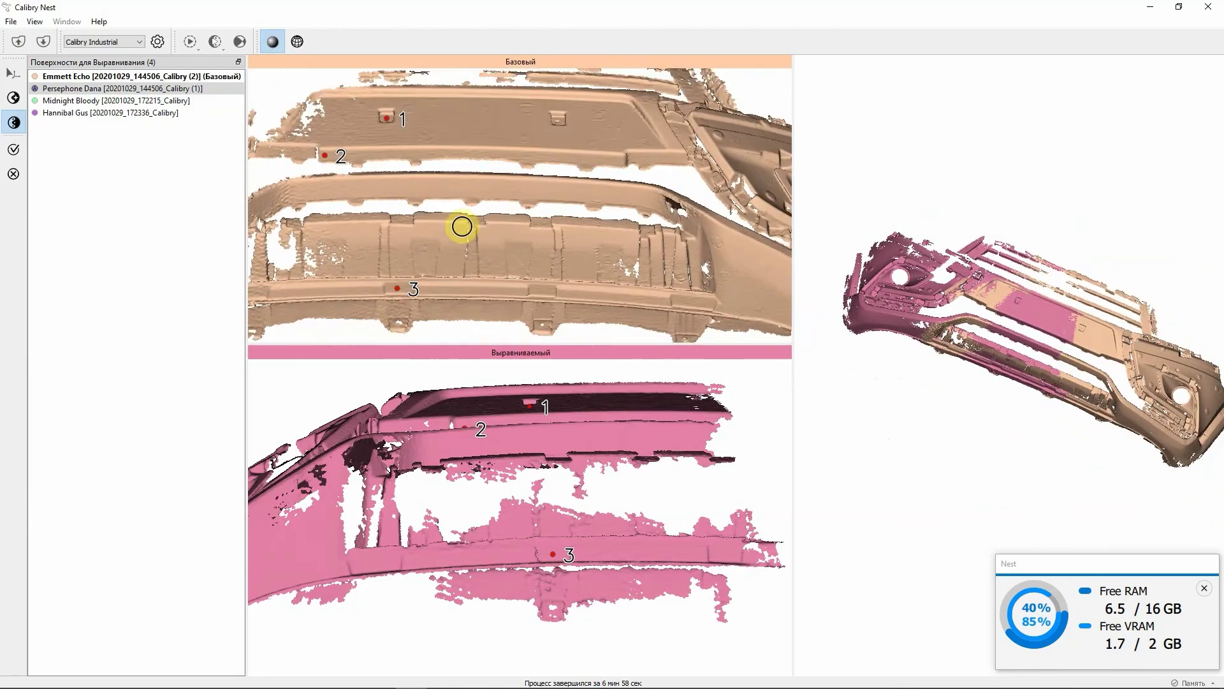
scroll(564, 209, "down", 4)
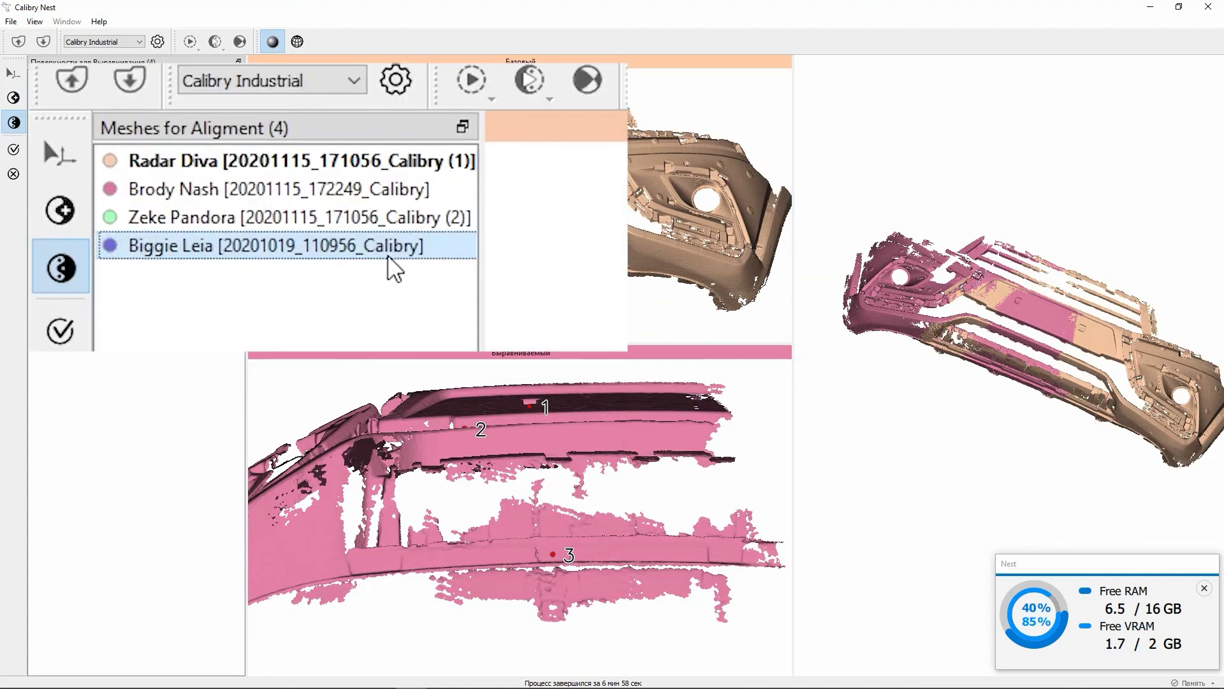
Set Biggie Leia [20201019_110956_Calibry] as the base mesh for the alignment.
right_click(387, 255)
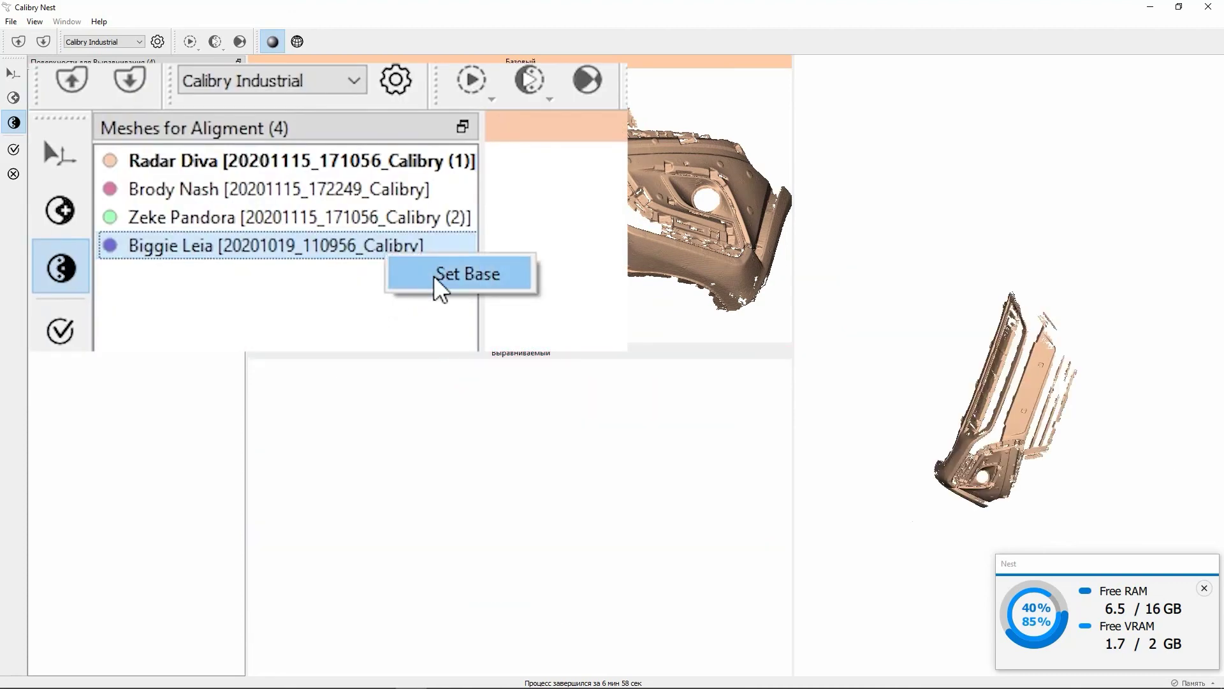
left_click(439, 276)
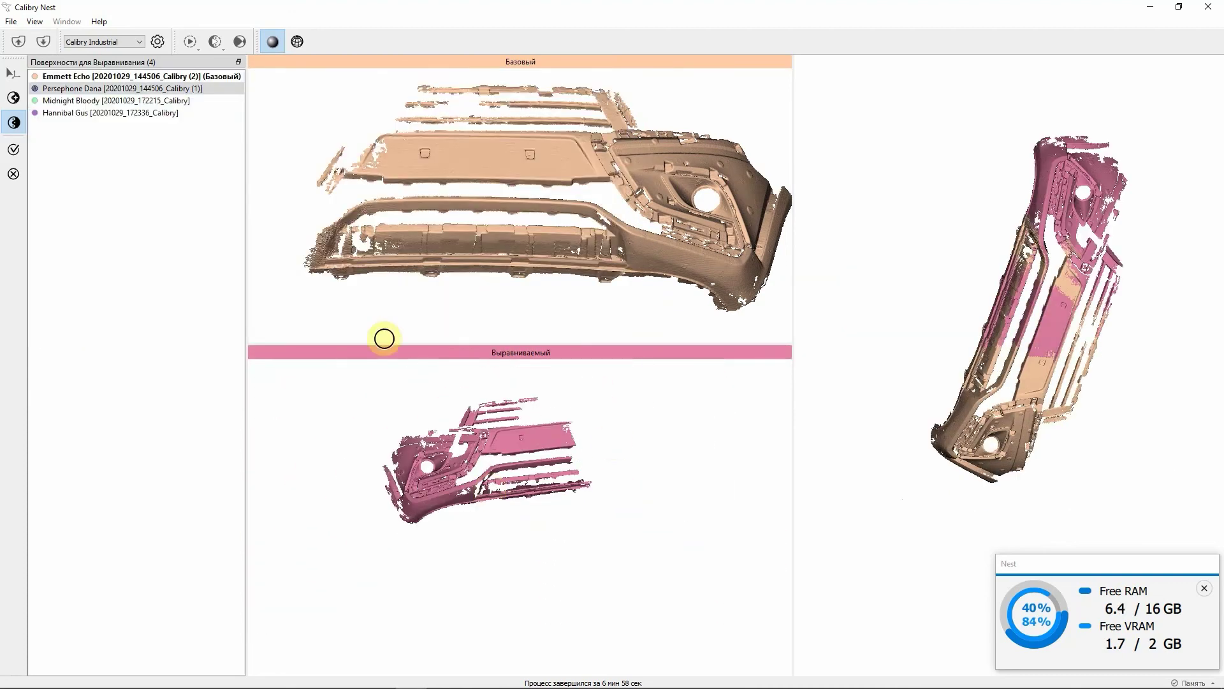
Check the aligned Persephone Dana mesh against the base and add the aligned mesh to the base.
left_click_drag(1047, 264, 1123, 429)
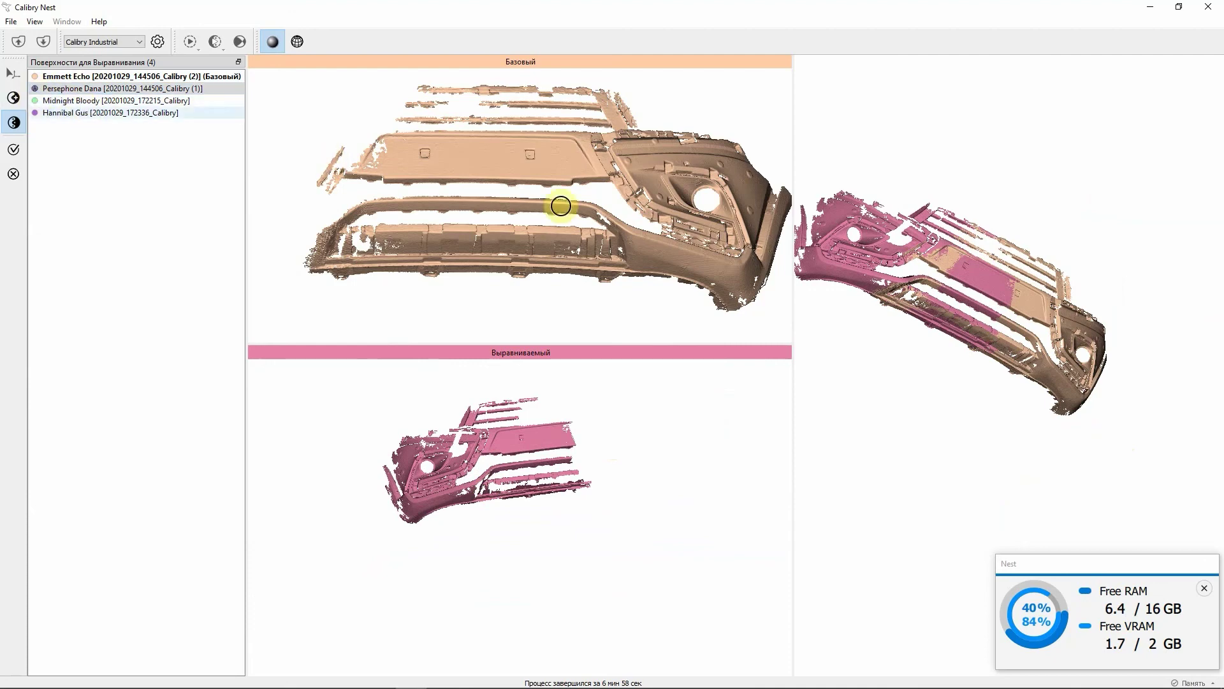
left_click_drag(933, 292, 818, 228)
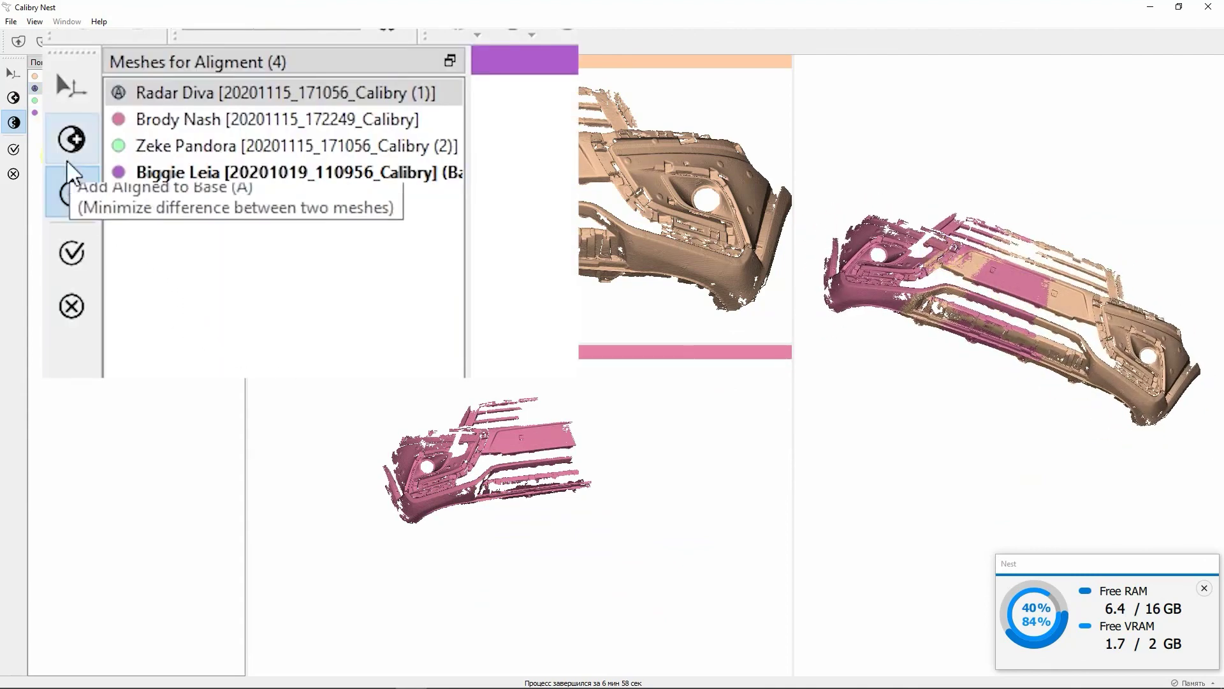
left_click(12, 99)
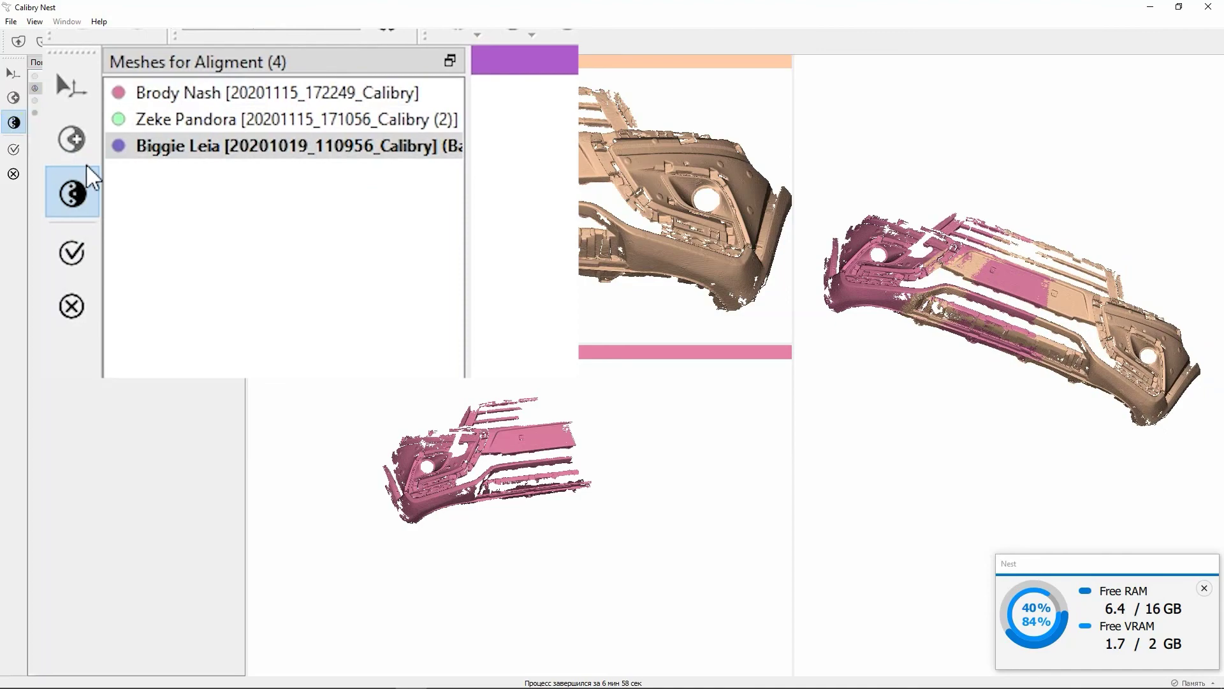
mouse_move(469, 182)
left_mouse_down()
mouse_move(487, 161)
mouse_move(465, 185)
left_mouse_up()
Select Midnight Bloody and place three matching points on it and the base: beside the clip strip, on the square bracket and beyond the fog-lamp opening.
left_click(160, 90)
left_click_drag(473, 441, 557, 526)
scroll(557, 524, "up", 6)
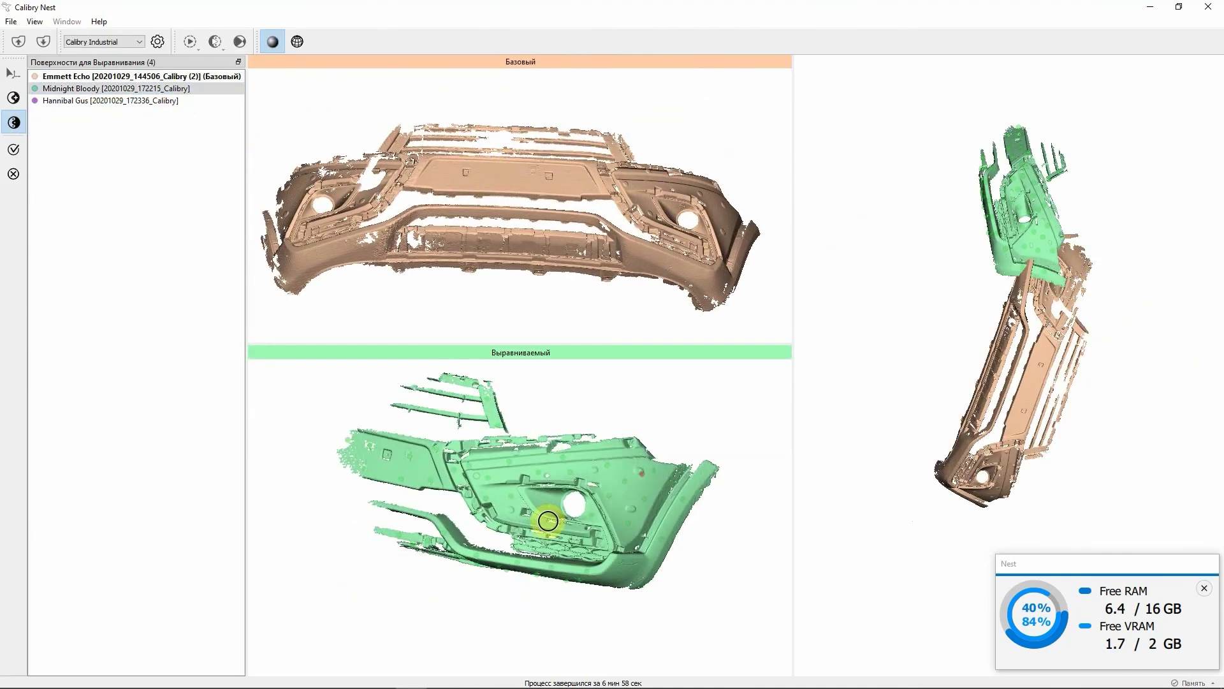
scroll(600, 493, "down", 3)
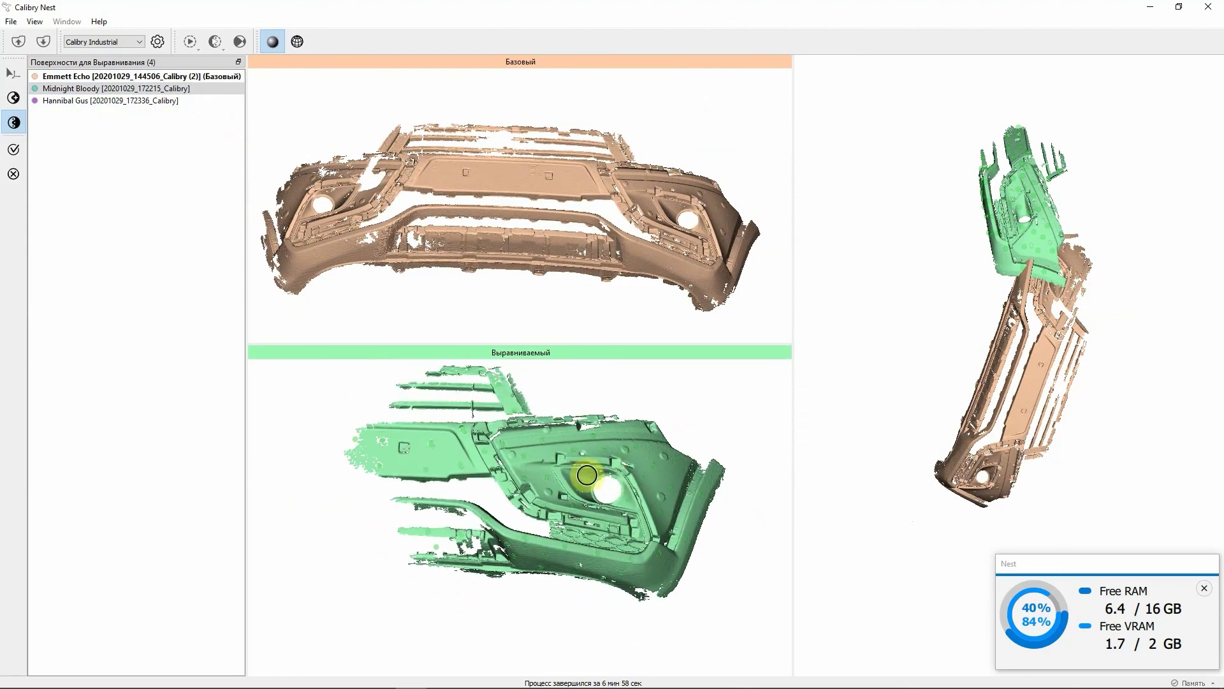
left_click_drag(570, 498, 612, 495)
left_click_drag(583, 232, 580, 207)
scroll(580, 208, "up", 5)
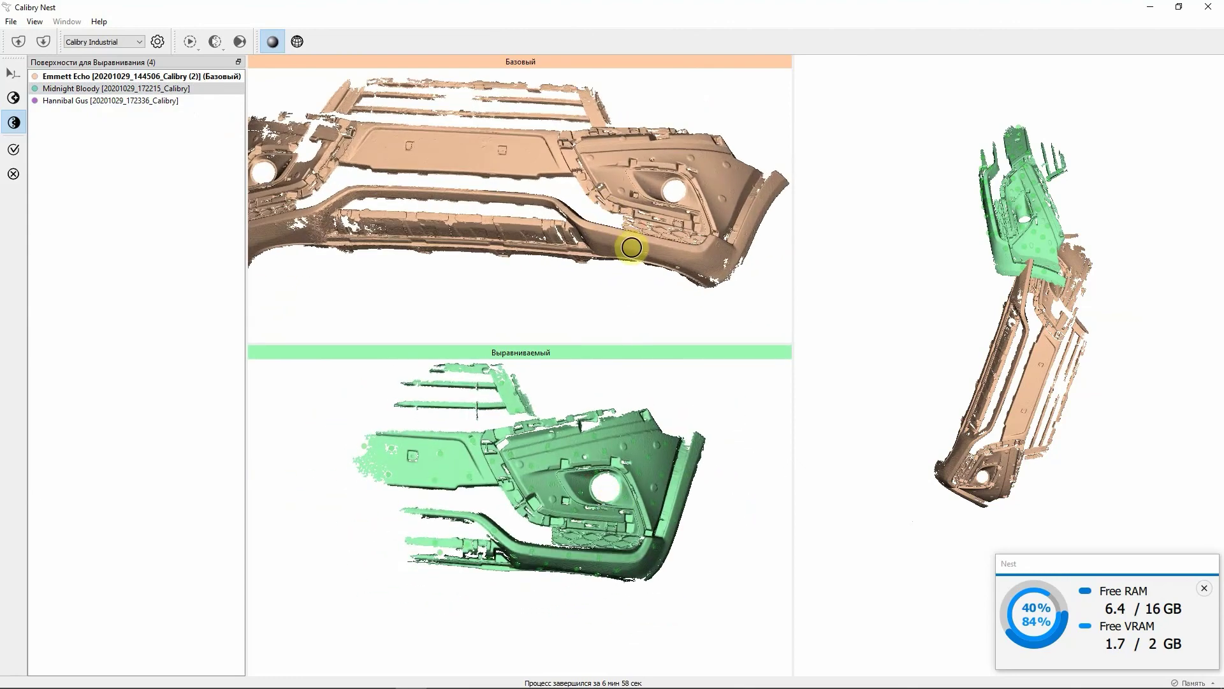
middle_click_drag(619, 204, 572, 242)
scroll(570, 244, "up", 3)
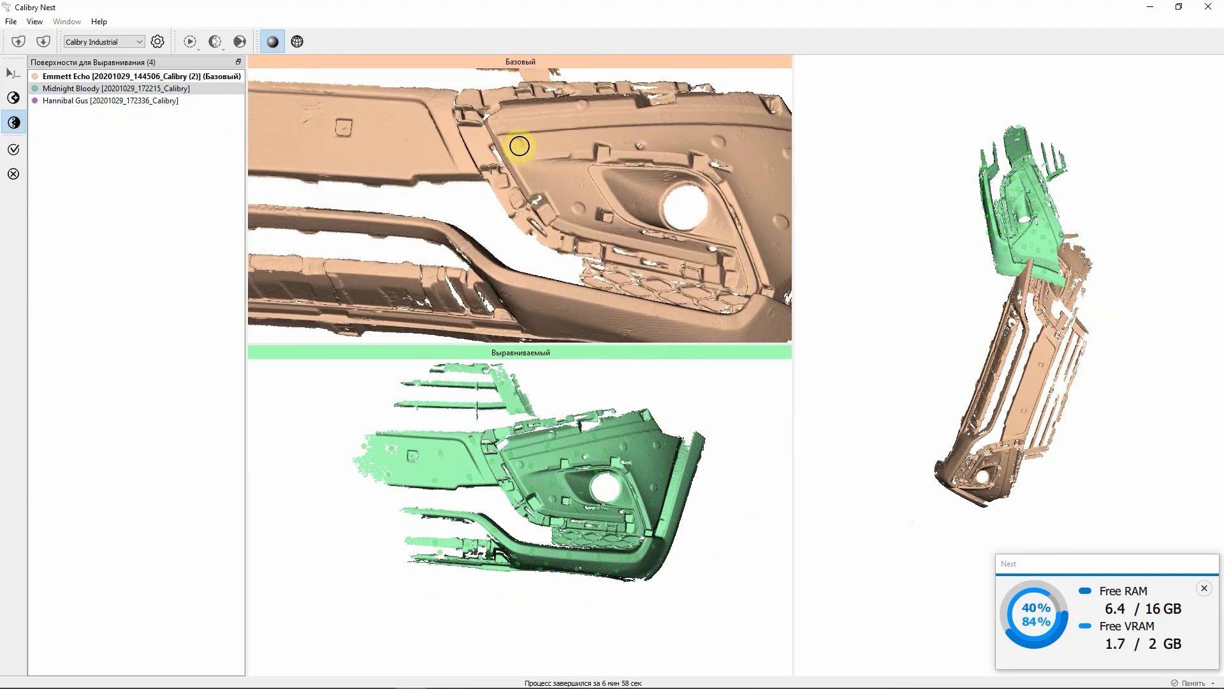
left_click(519, 146)
scroll(580, 527, "up", 4)
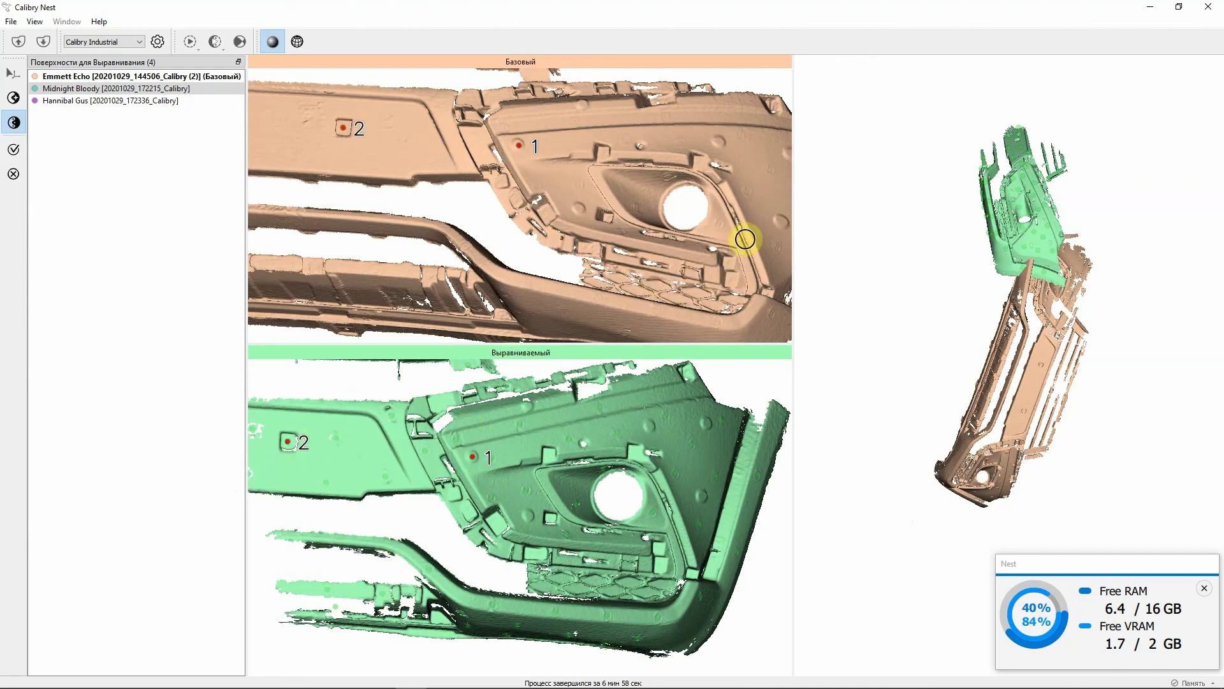
left_click(702, 495)
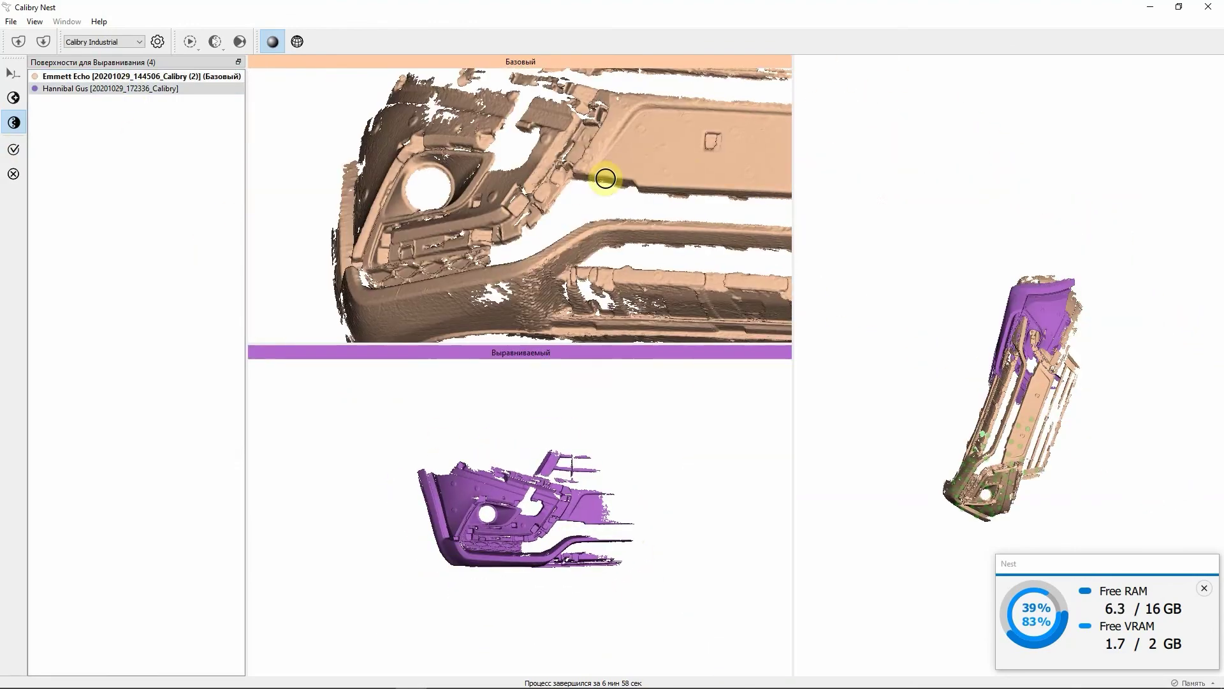
Place three matching points on Hannibal Gus and the base: on the small square clip, the nearby round marker and the outer side panel.
scroll(548, 524, "up", 5)
left_click(481, 539)
scroll(547, 199, "up", 2)
left_click_drag(547, 199, 509, 203)
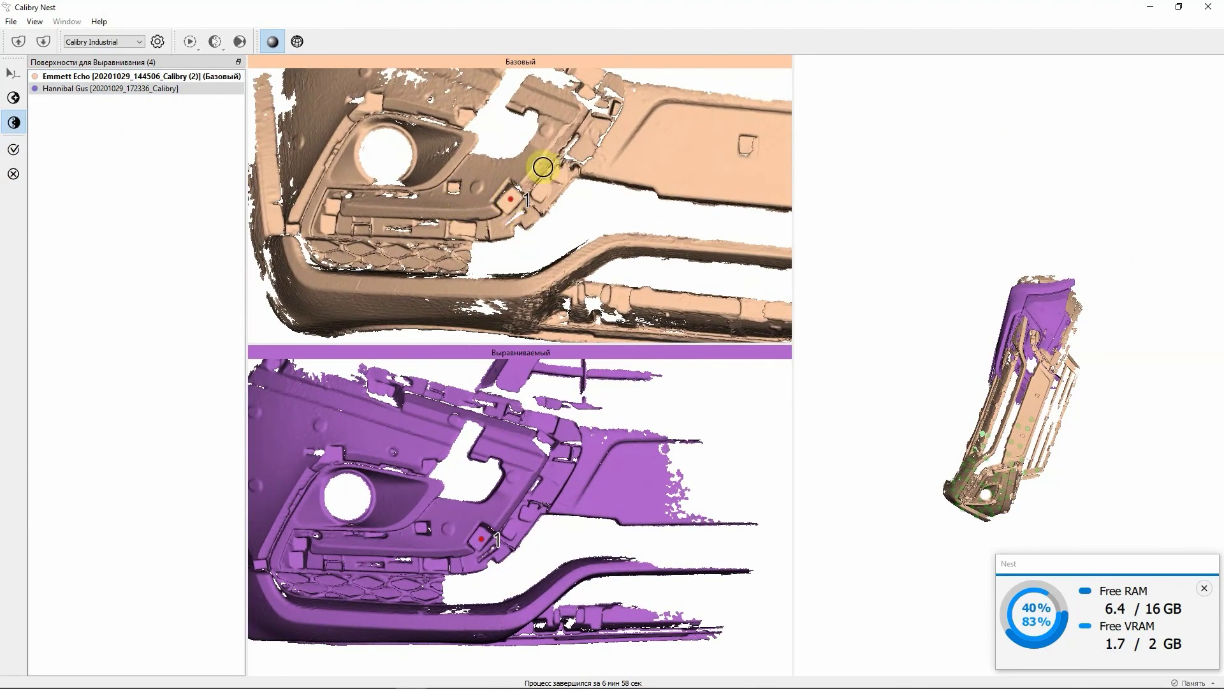
left_click(528, 465)
left_click(274, 136)
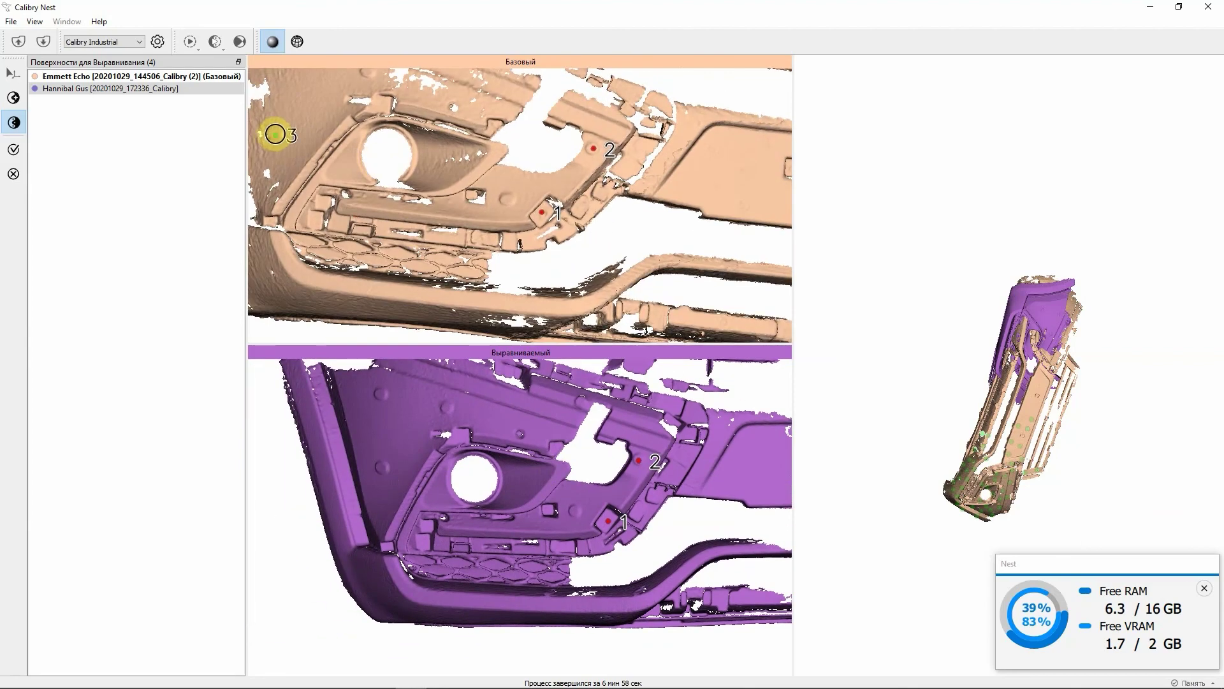
left_click(383, 467)
Check the alignment preview of Hannibal Gus and add the mesh to the base.
left_click_drag(1035, 382, 997, 358)
scroll(988, 377, "up", 4)
scroll(997, 358, "down", 2)
left_click(13, 149)
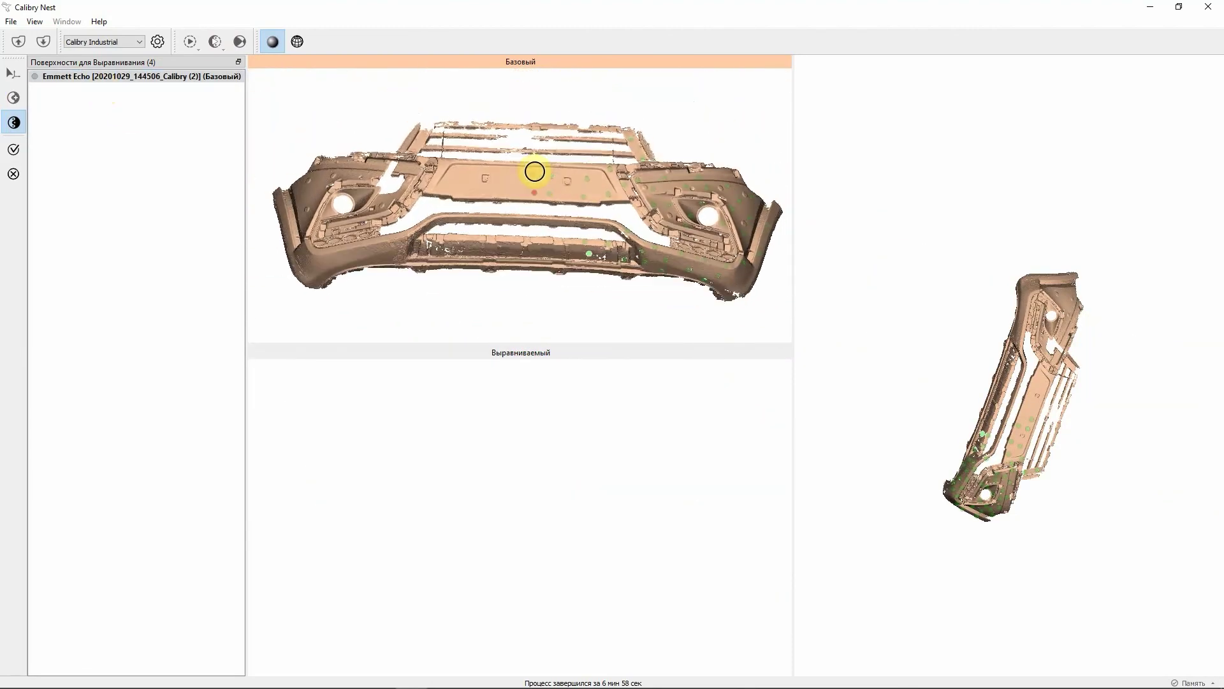
Inspect the merged base from the front and apply the alignment to the four scans.
left_click_drag(969, 265, 1085, 336)
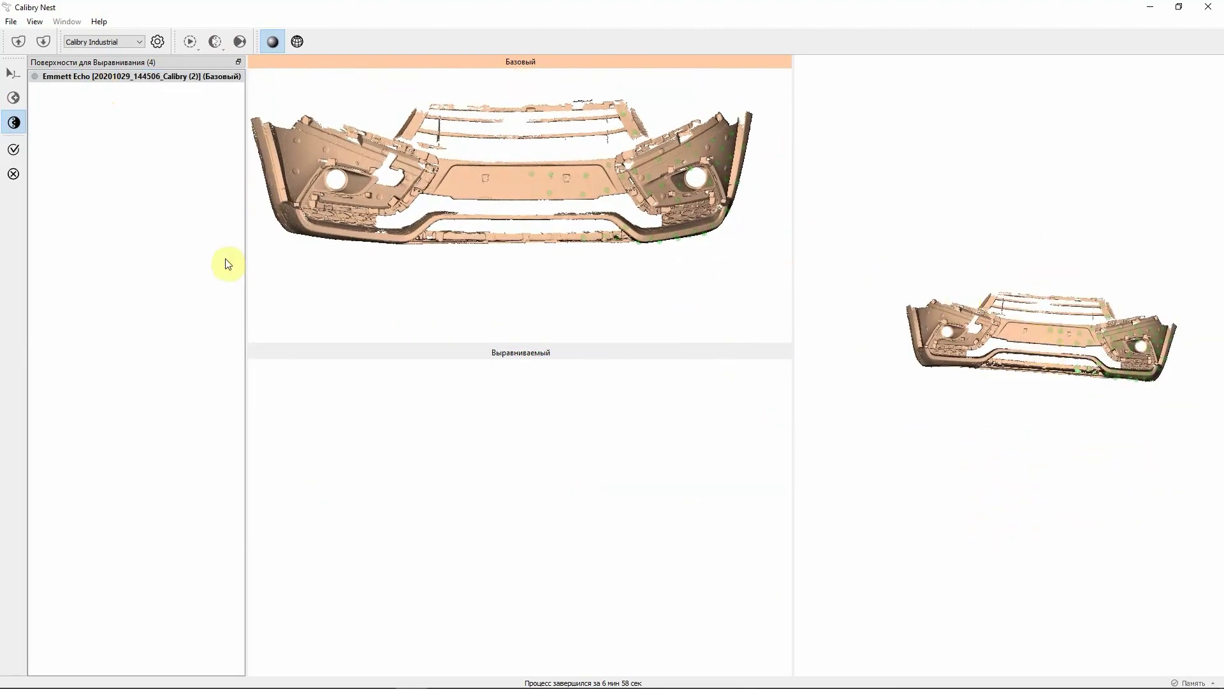
left_click(13, 150)
left_click_drag(733, 453, 645, 333)
mouse_move(644, 379)
left_mouse_down()
mouse_move(610, 224)
mouse_move(643, 383)
left_mouse_up()
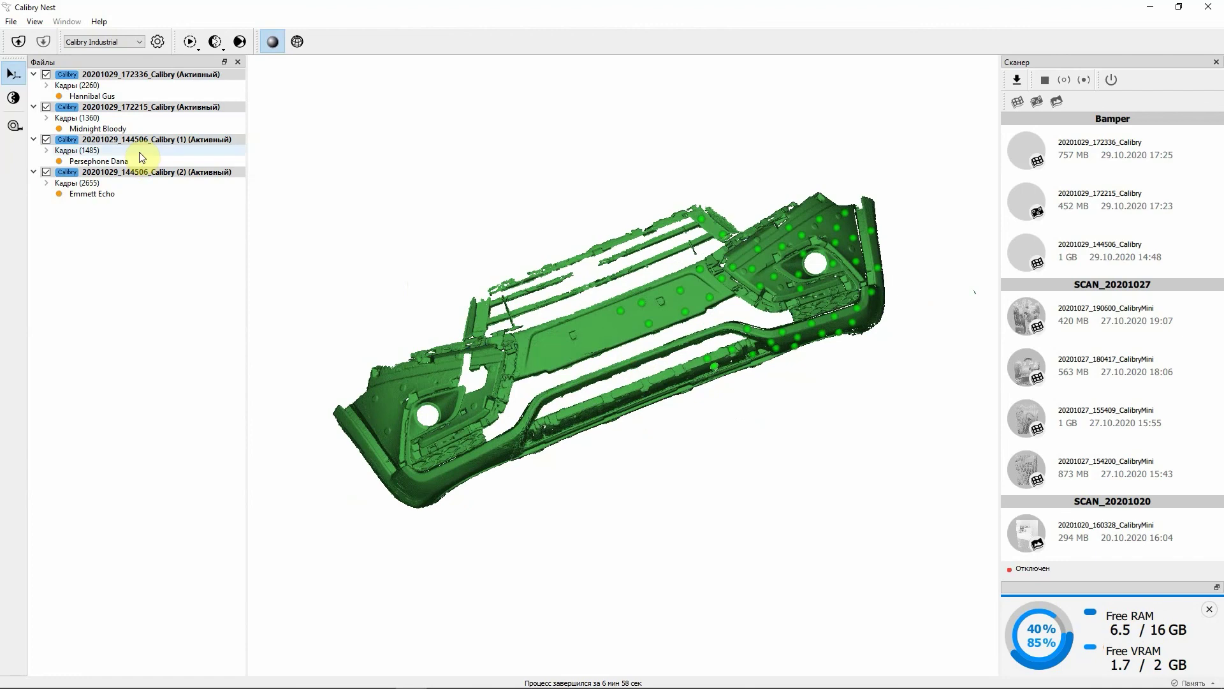
Start Multiple Non-Textured processing to make one result from the four aligned projects.
mouse_move(161, 199)
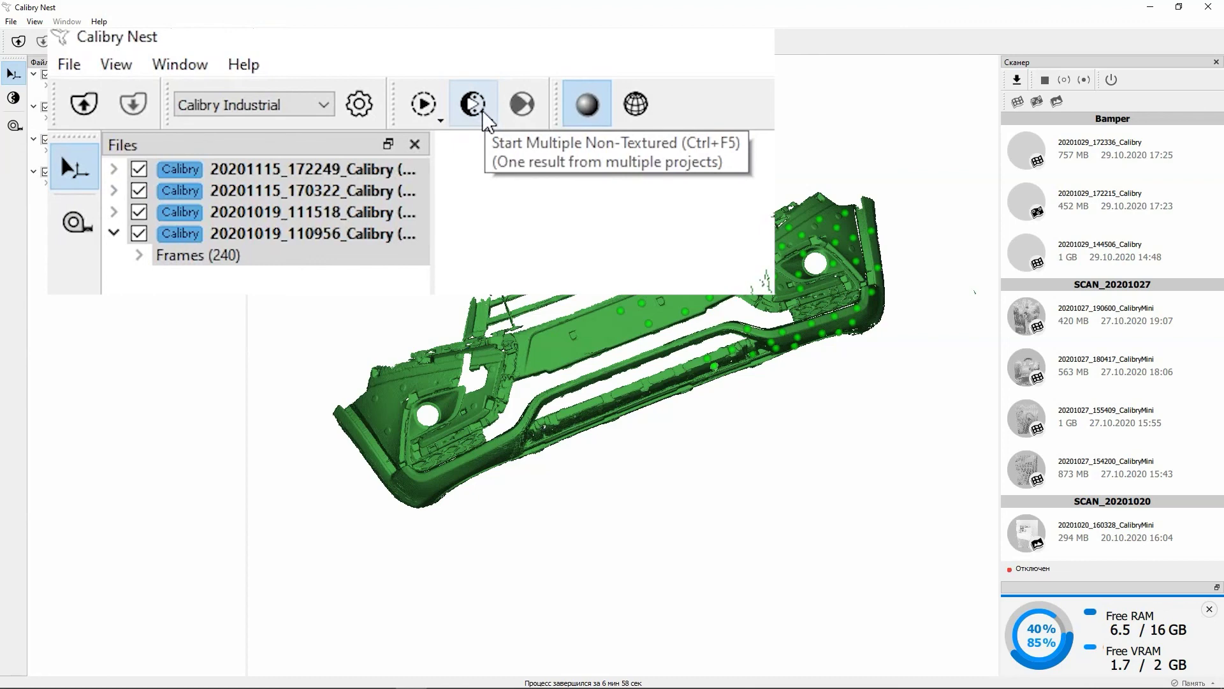
left_click(486, 119)
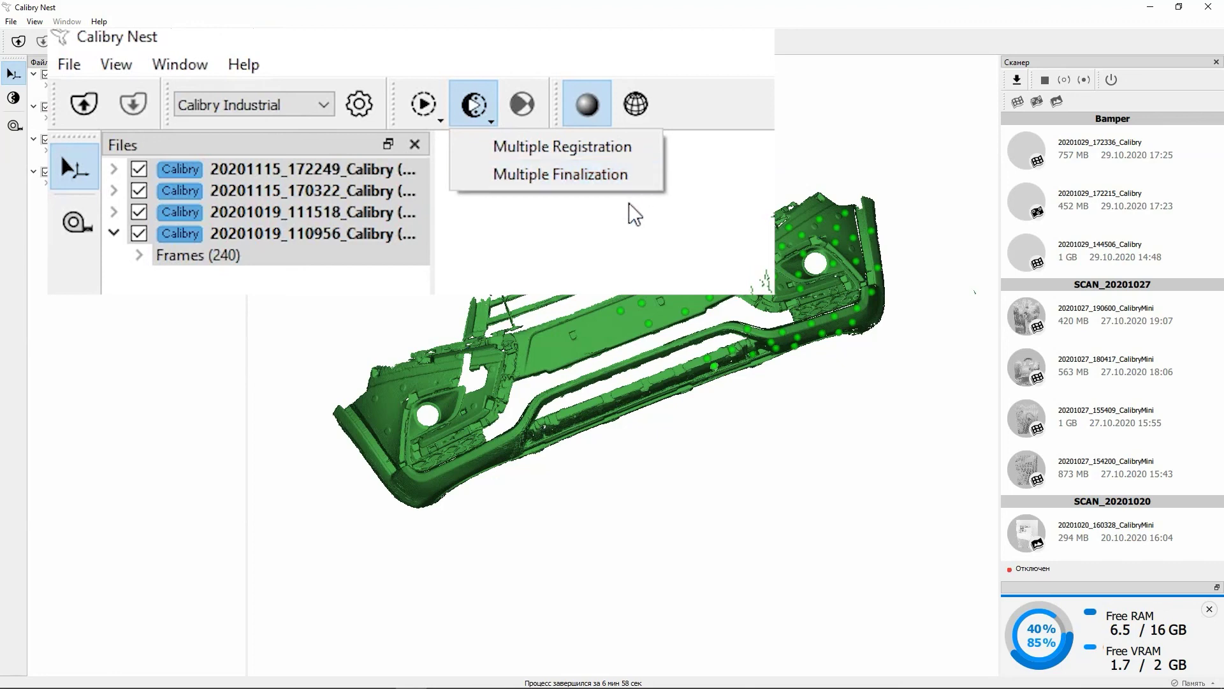
left_click(607, 258)
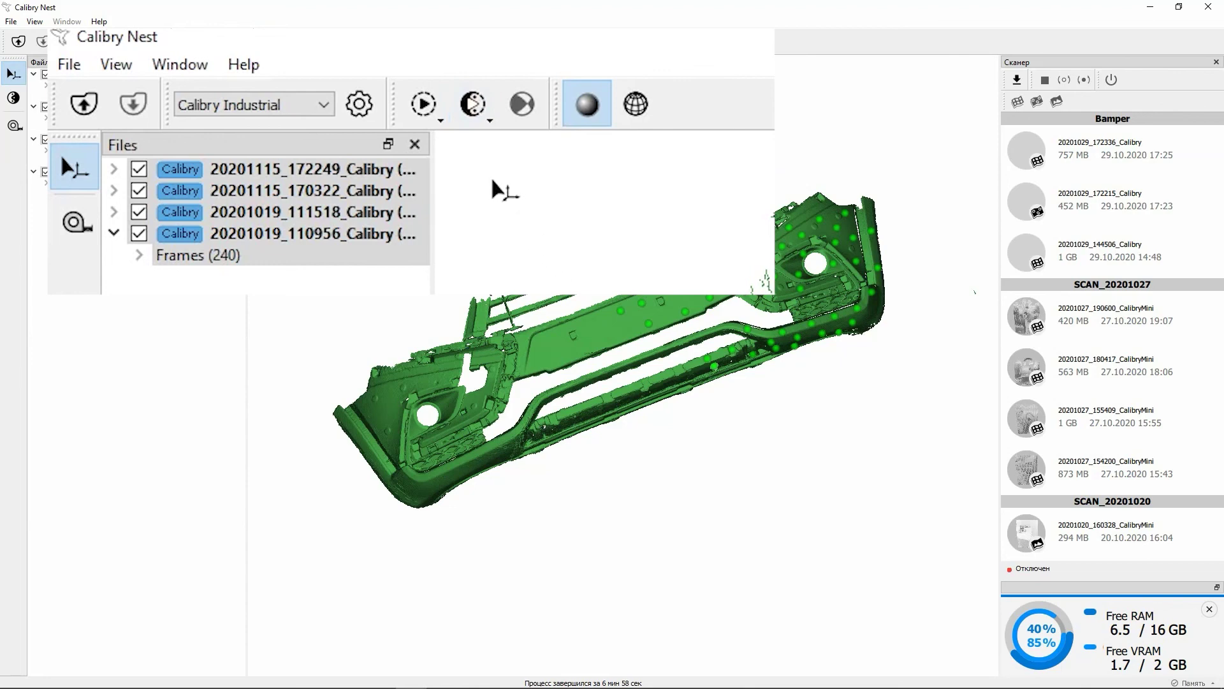
left_click(473, 105)
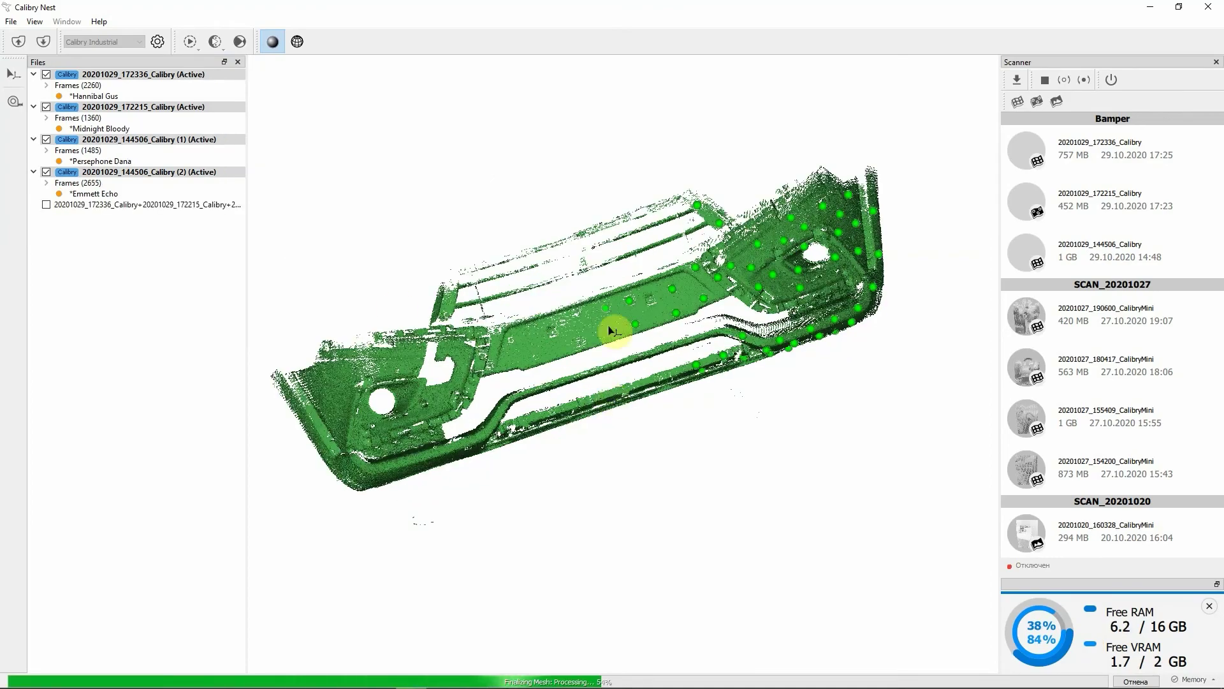
left_click_drag(610, 330, 649, 366)
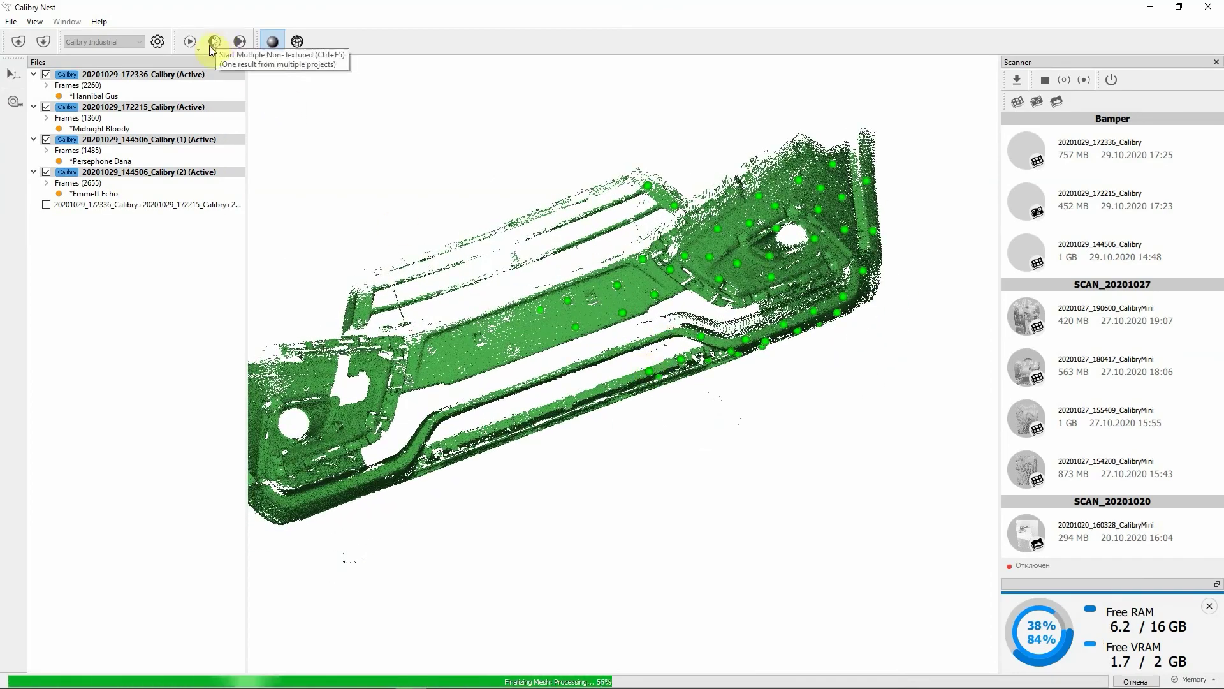
left_click_drag(806, 250, 727, 326)
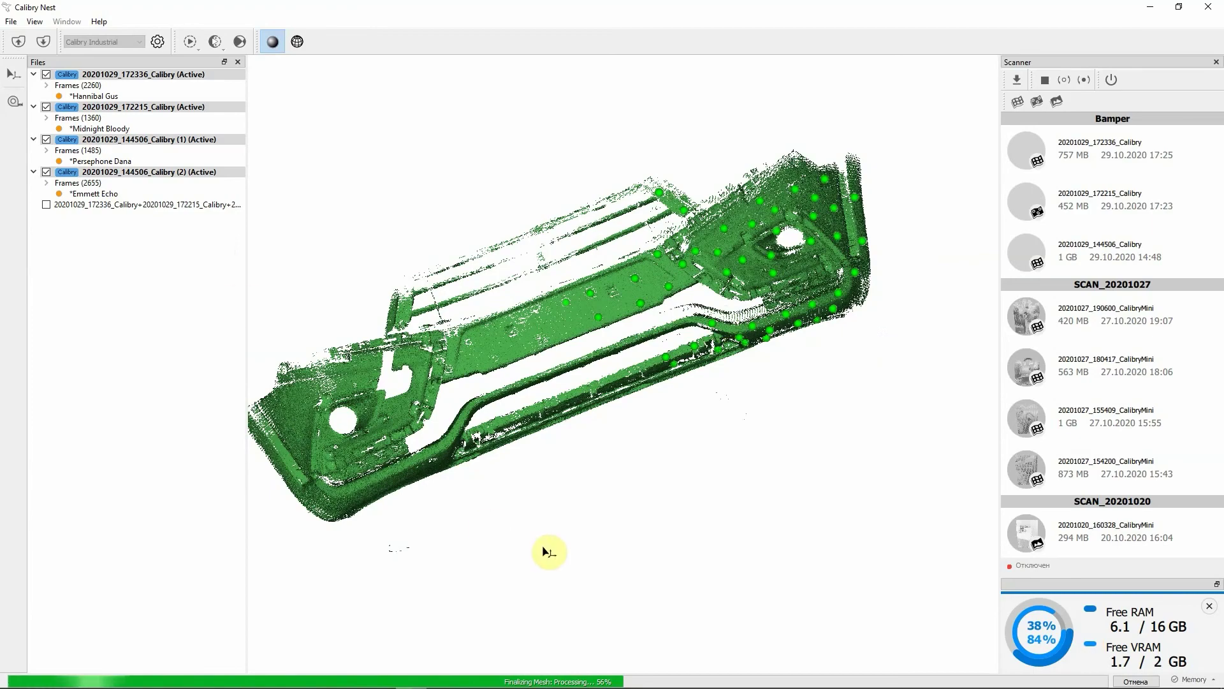
left_click_drag(593, 287, 462, 297)
left_click_drag(478, 174, 700, 332)
left_click_drag(811, 269, 674, 274)
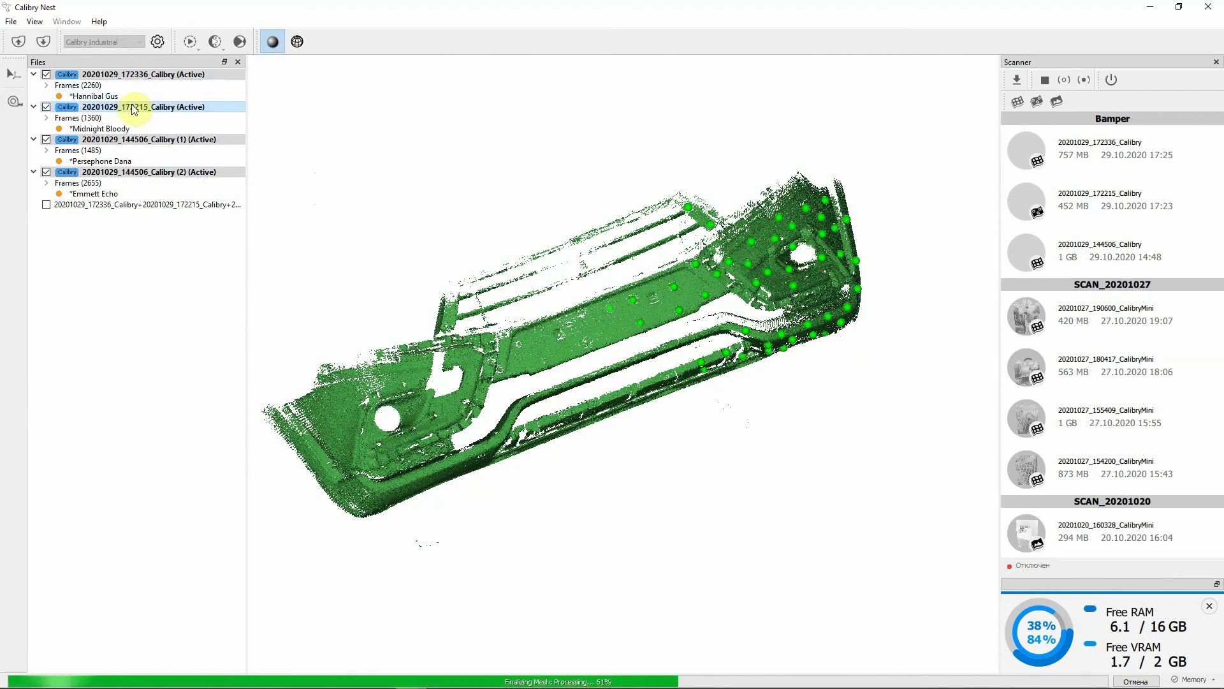
mouse_move(107, 110)
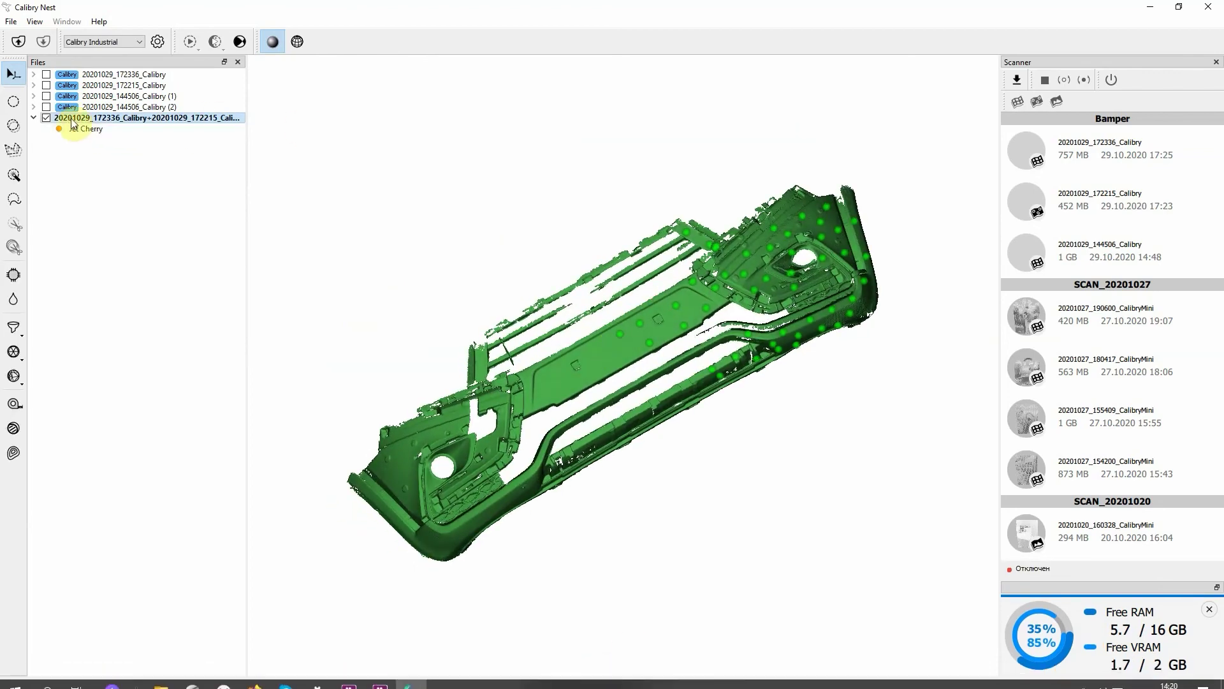
Expand the four source scans in the file list and view the combined mesh Jet Cherry.
left_click(33, 107)
left_click(33, 96)
left_click(33, 85)
left_click(33, 73)
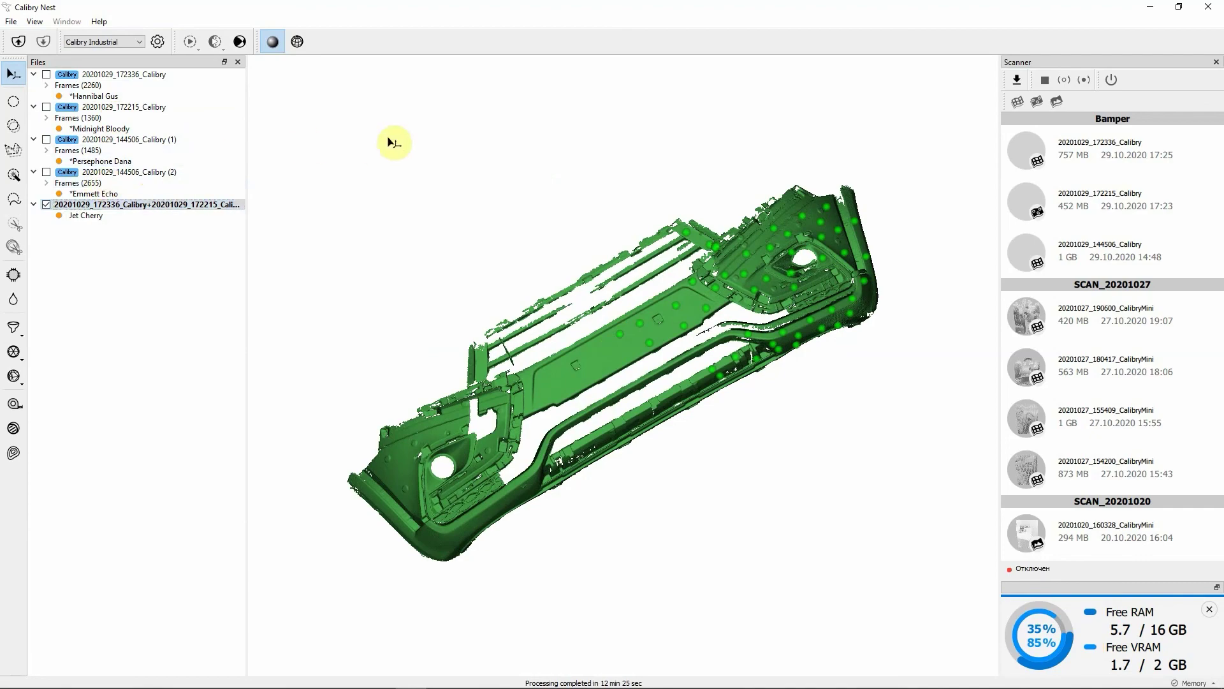
left_click_drag(655, 646, 574, 369)
Activate each of the four source scans in turn and examine their registered frames for misalignment.
double_click(153, 173)
left_click_drag(530, 268, 559, 303)
left_click(150, 141)
left_click_drag(638, 300, 752, 313)
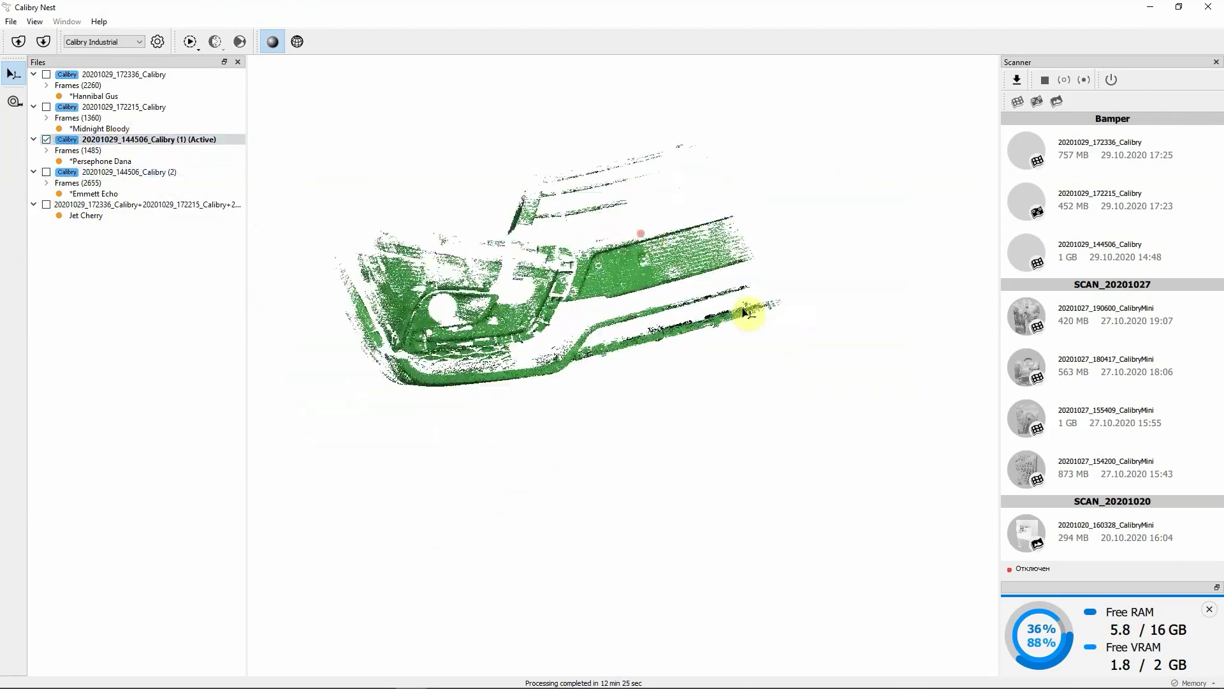
left_click(144, 110)
left_click_drag(561, 300, 623, 319)
left_click(146, 76)
left_click_drag(510, 319, 445, 345)
left_click(128, 109, "ctrl")
left_click(145, 141, "ctrl")
left_click_drag(593, 306, 844, 470)
left_click(145, 174)
left_click_drag(676, 318, 684, 286)
Expand the frames of 20201029_144506_Calibry (2) and display the frame range up to frame_2456.
scroll(683, 286, "up", 3)
left_click(33, 172)
left_click(33, 172)
left_click(47, 183)
left_click(99, 195)
left_click(105, 302, "shift")
scroll(136, 375, "down", 20)
scroll(134, 370, "down", 20)
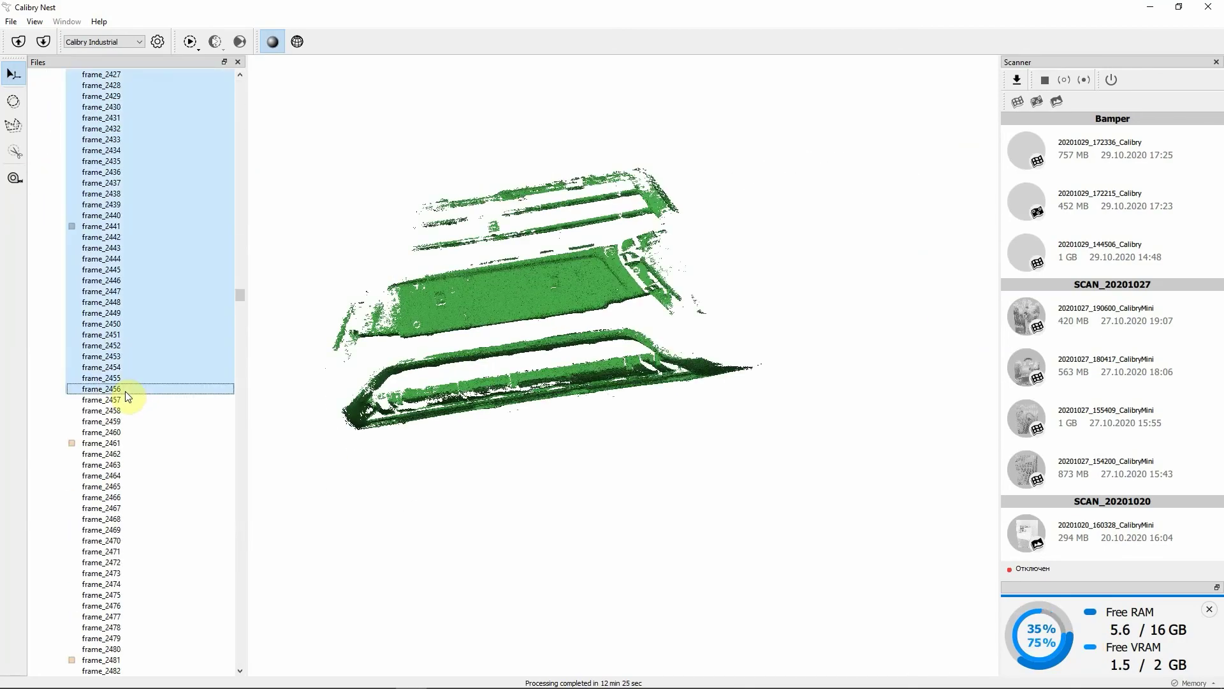
Extend the displayed frame range up to frame_3938 and examine where the bumper's fog-lamp corner starts to shift.
scroll(127, 403, "down", 20)
left_click(127, 404, "shift")
scroll(128, 403, "down", 20)
left_click(127, 403, "shift")
scroll(128, 403, "up", 20)
left_click(127, 403, "shift")
left_click(127, 345, "shift")
scroll(781, 266, "up", 3)
left_click_drag(781, 265, 711, 307)
left_click(141, 218, "shift")
scroll(152, 224, "up", 1, "shift")
left_click(150, 273, "shift")
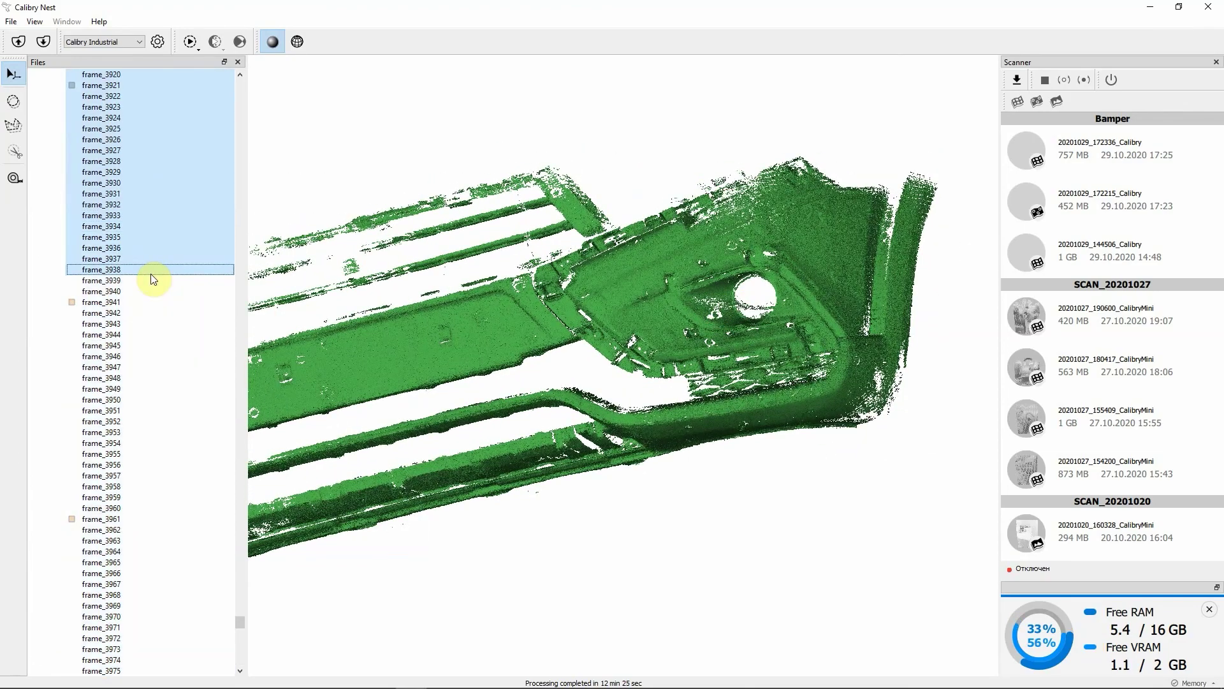
Shorten the displayed range to frame_3933 and frame_3906, examining the fog-lamp corner for doubled surfaces.
left_click(148, 213, "shift")
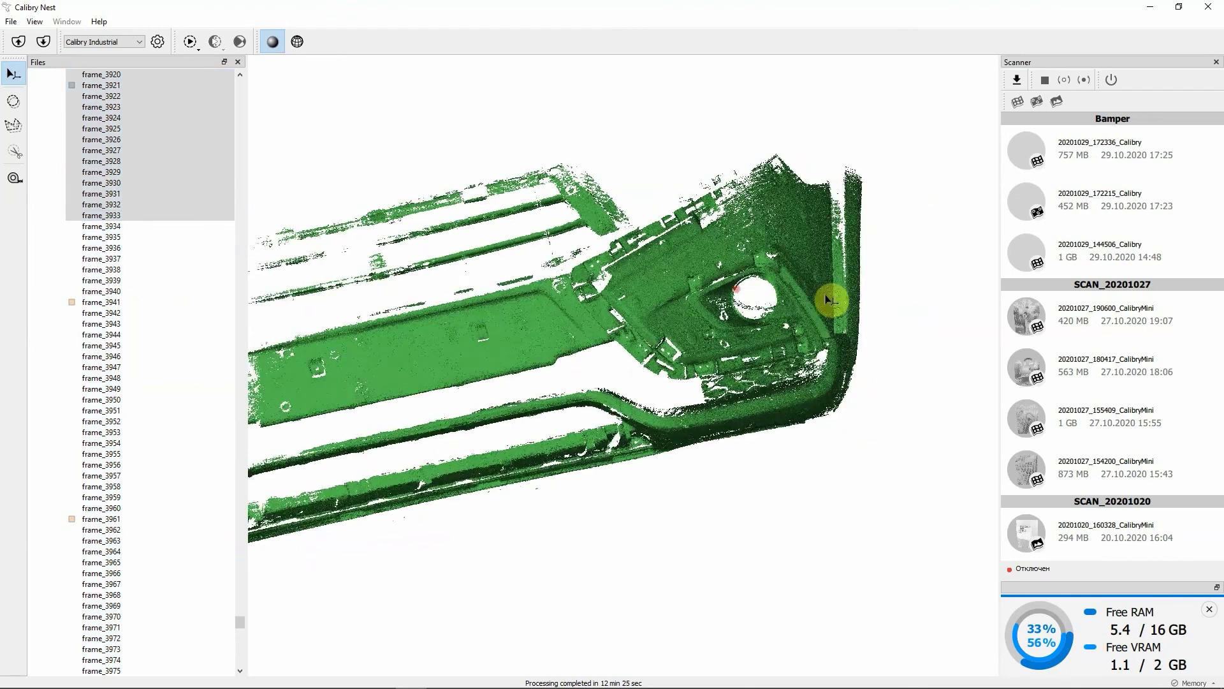
scroll(136, 265, "up", 15)
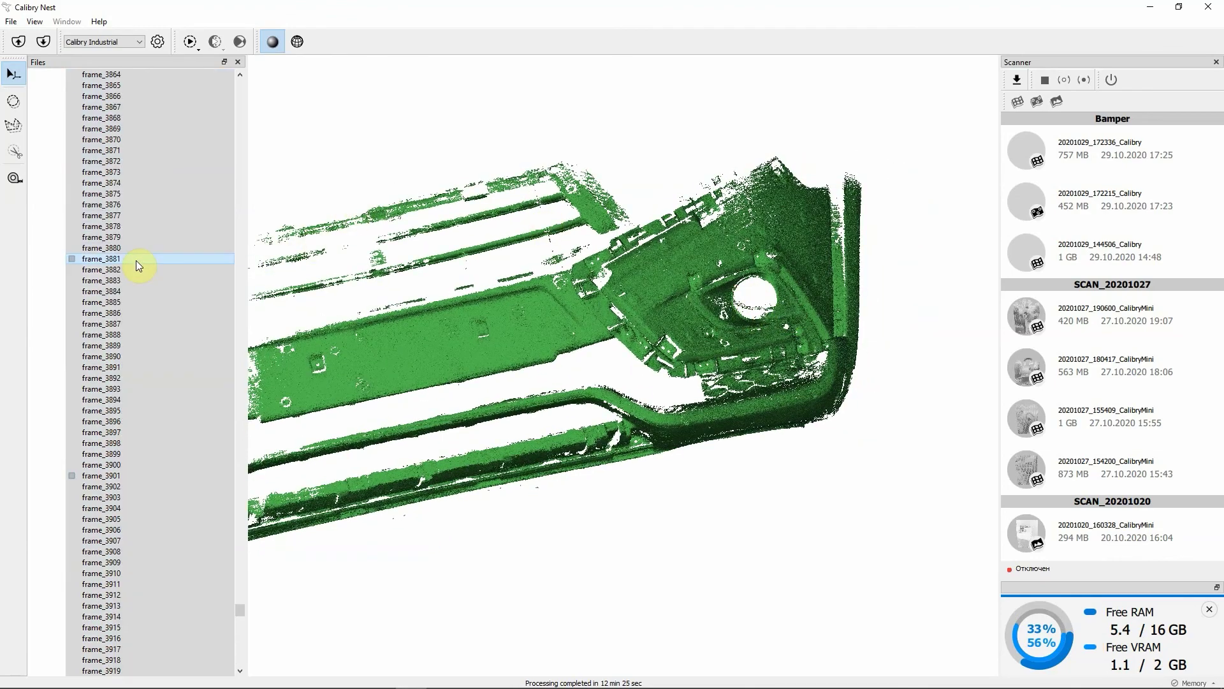
left_click(146, 530, "shift")
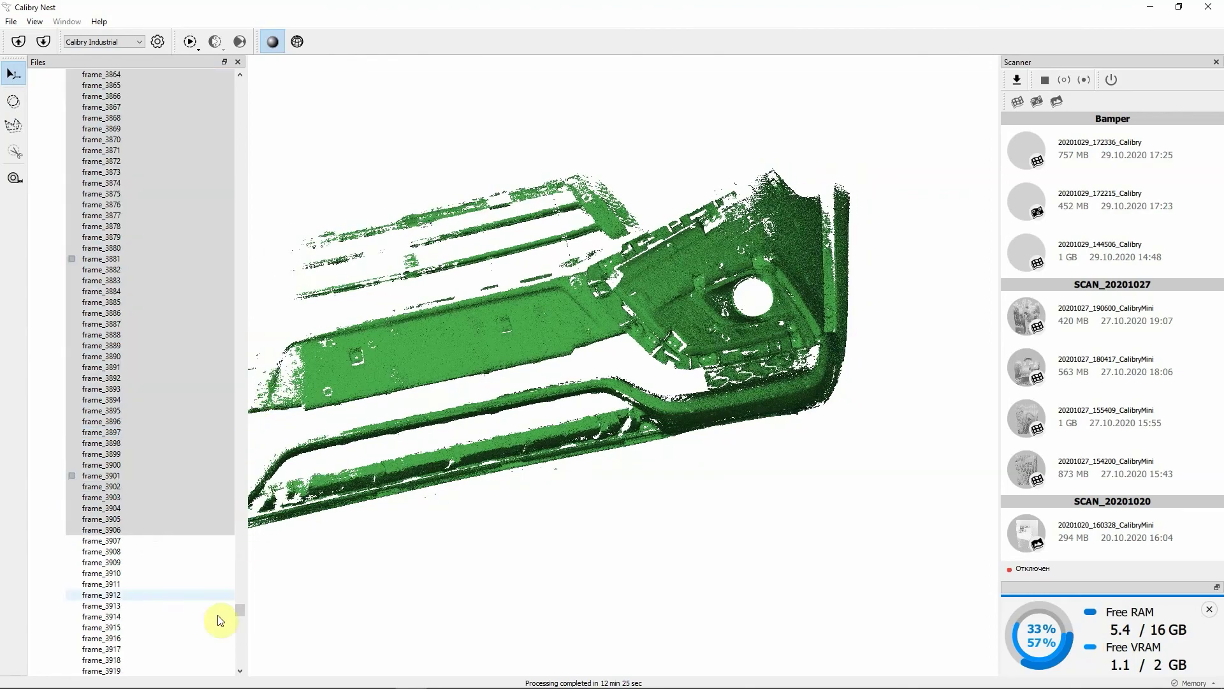
left_click_drag(241, 610, 241, 615)
left_click_drag(126, 279, 140, 148, "shift")
left_click_drag(241, 615, 240, 611)
left_click(189, 204, "shift")
left_click_drag(766, 217, 663, 344)
left_click_drag(240, 610, 241, 604)
Narrow the frame range to end at frame_3866 and split the project from that position.
left_click(148, 454, "shift")
left_click(148, 420, "shift")
left_click(146, 408, "shift")
right_click(145, 416)
left_click(164, 439)
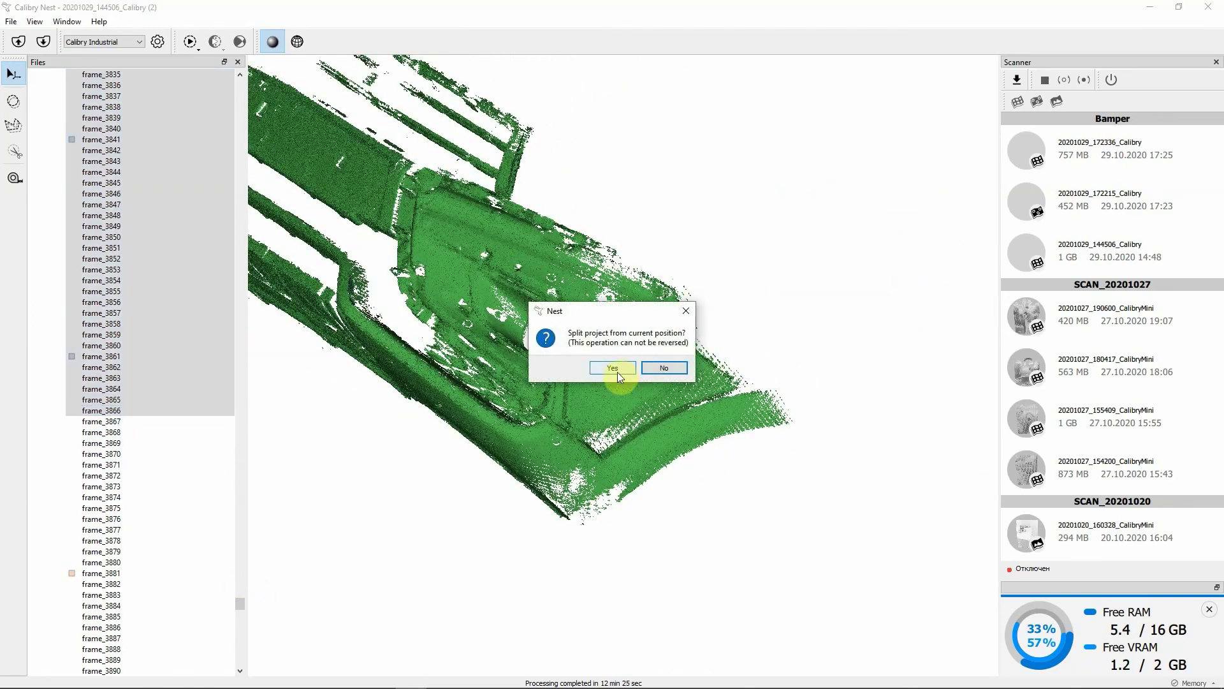
left_click(612, 368)
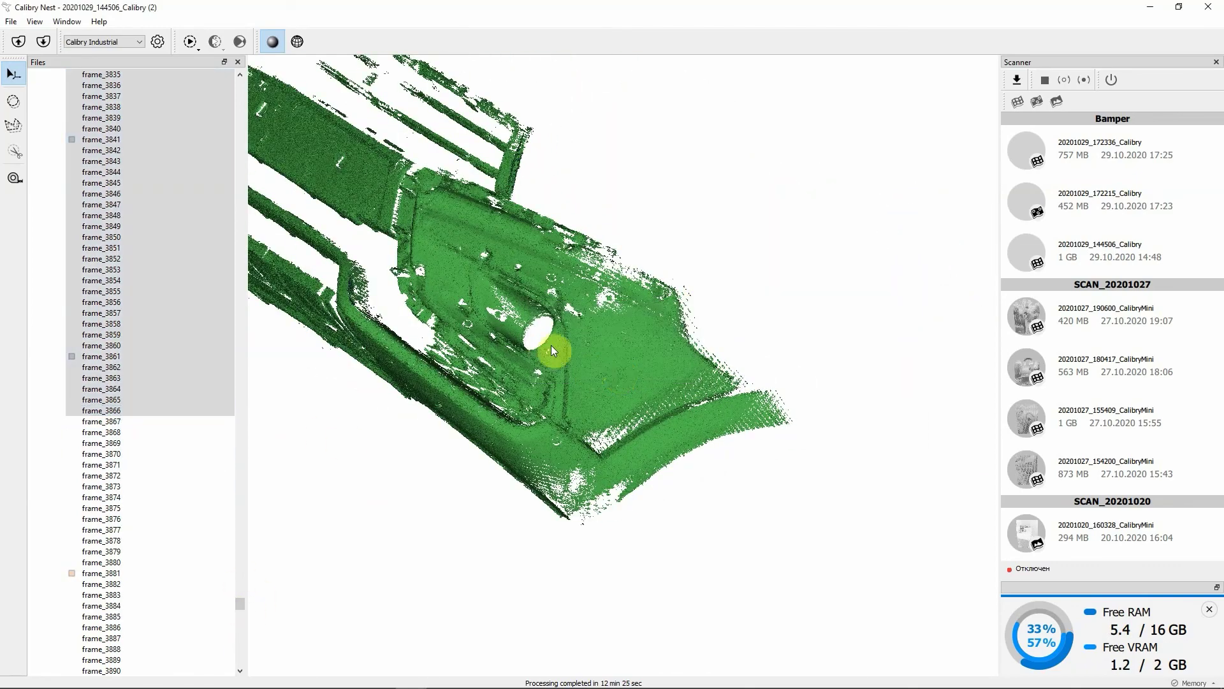
Activate the shortened scan 20201029_144506_Calibry (2) and run mesh finalization on it.
left_click_drag(547, 345, 671, 312)
double_click(104, 109)
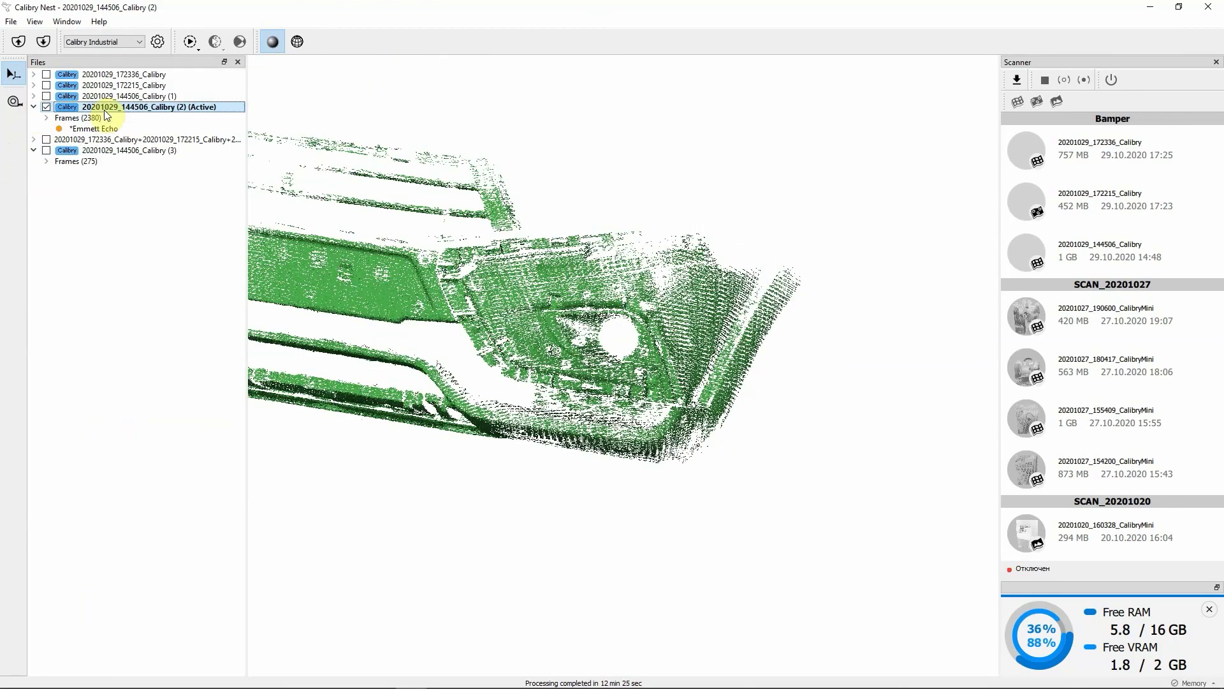
left_click(191, 43)
left_click(213, 83)
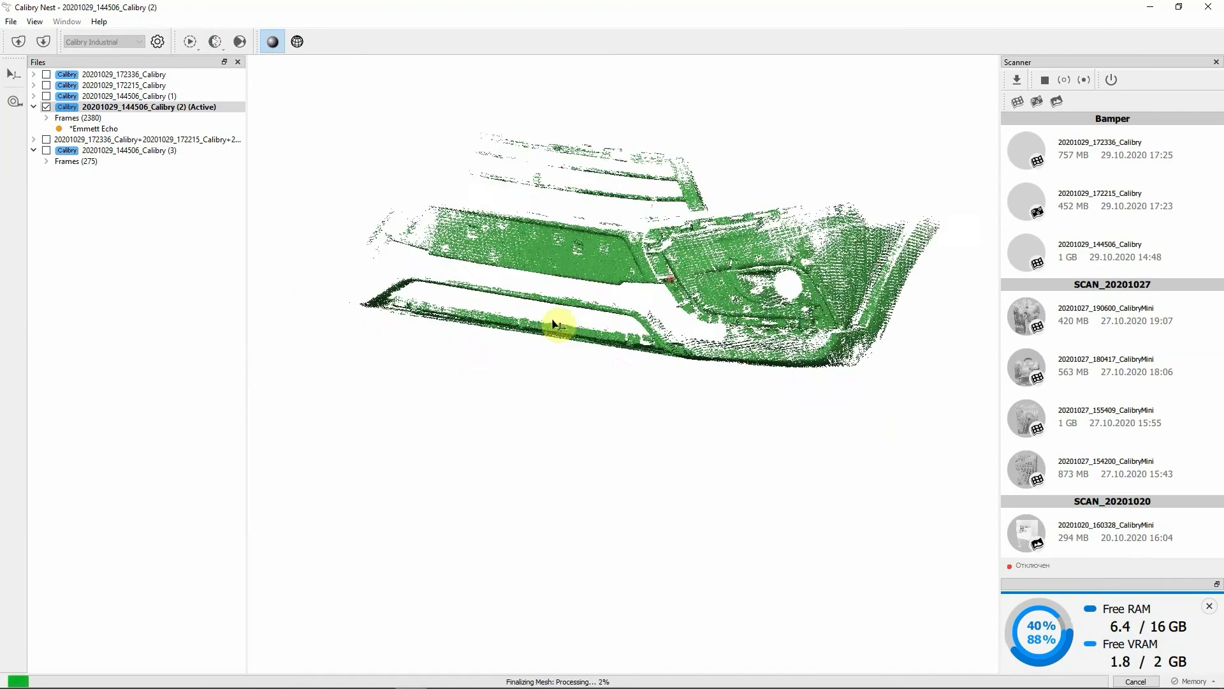
middle_click_drag(552, 324, 561, 327)
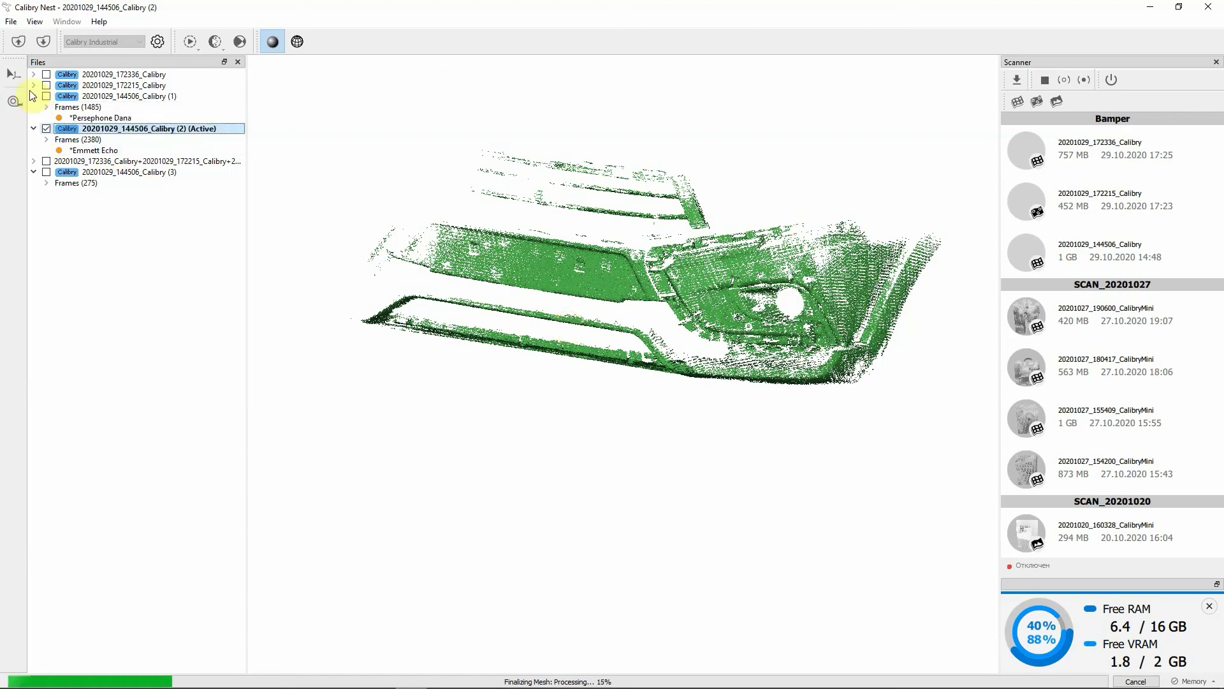
left_click_drag(739, 303, 469, 223)
Delete the old Emmett Echo mesh from 20201029_144506_Calibry (2).
left_click(92, 130)
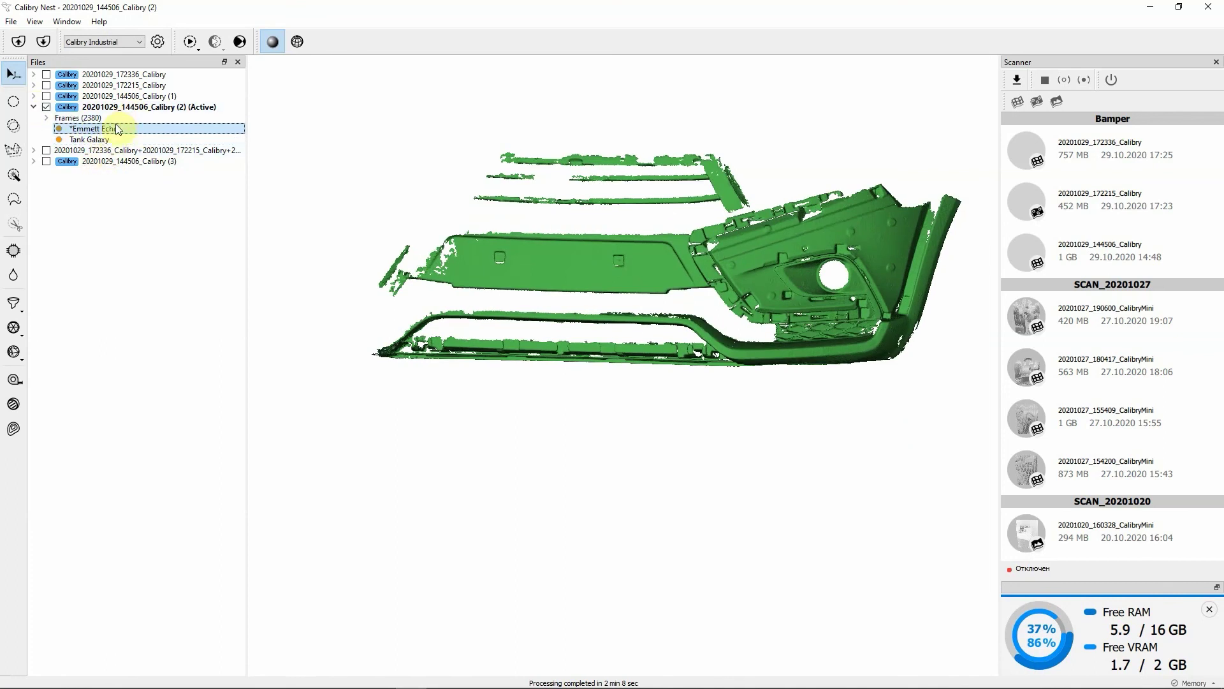
right_click(117, 130)
left_click(134, 169)
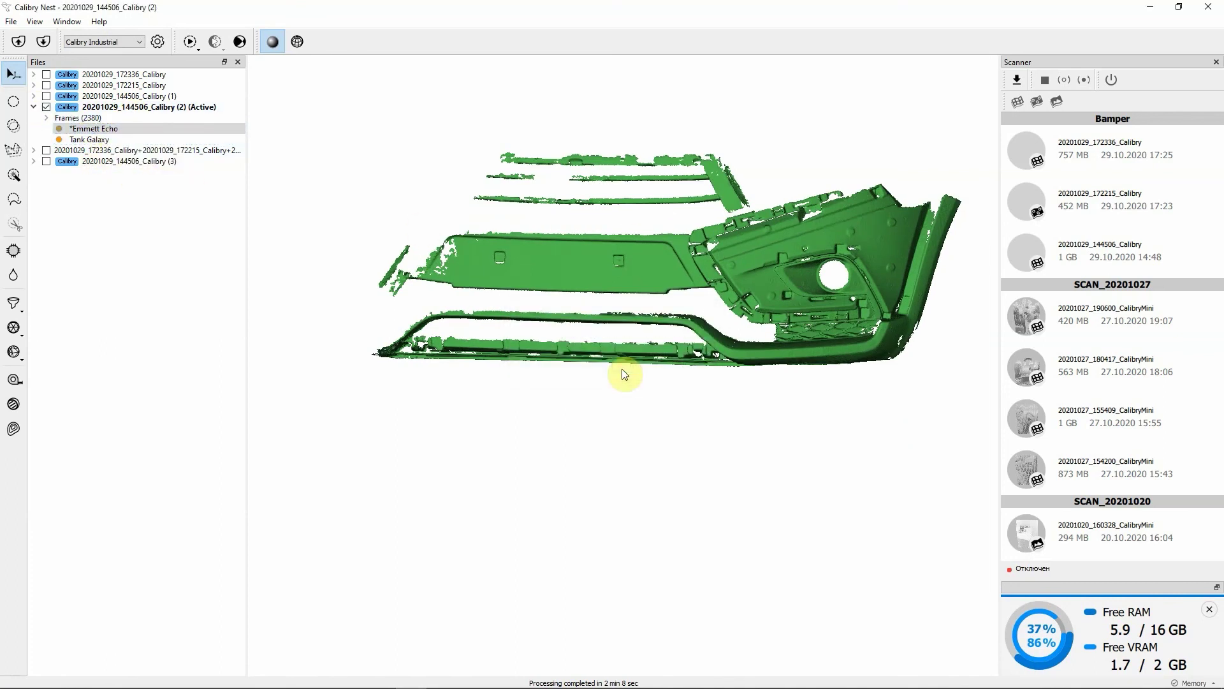
Show the other three source scans together with Tank Galaxy to check their fit, and return to 20201029_144506_Calibry (2) alone.
double_click(123, 96)
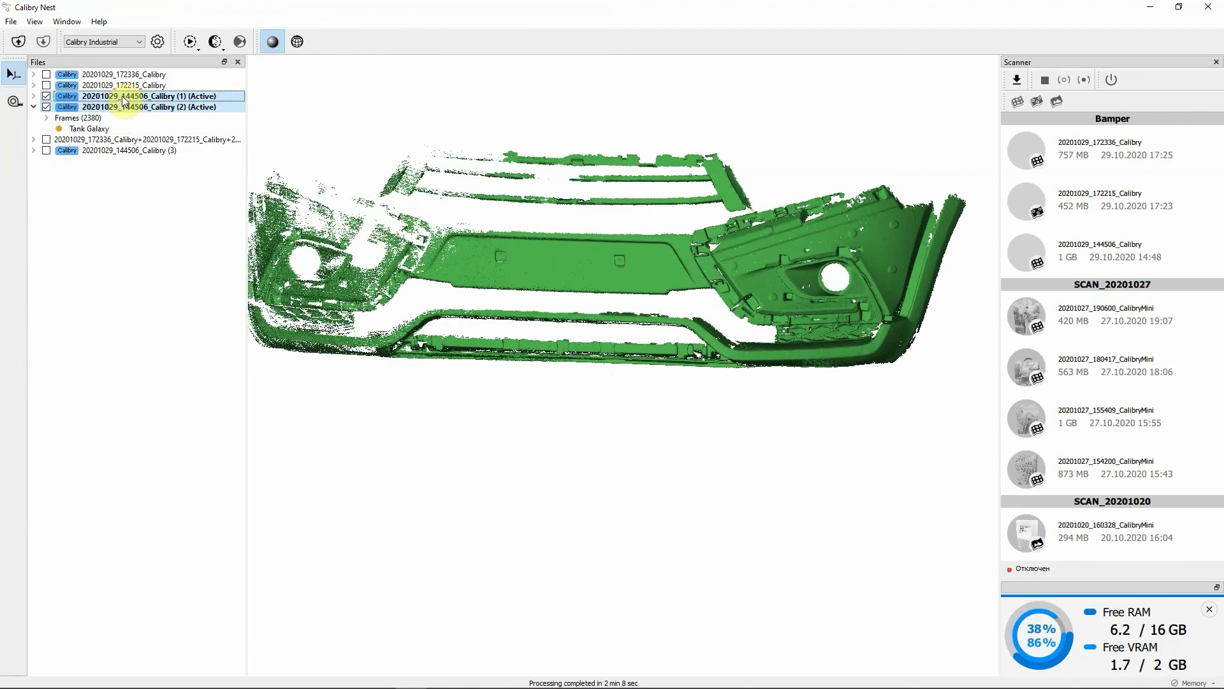
double_click(125, 86, "ctrl")
double_click(125, 76, "ctrl")
scroll(544, 271, "down", 2)
left_click_drag(548, 271, 623, 238)
double_click(105, 110)
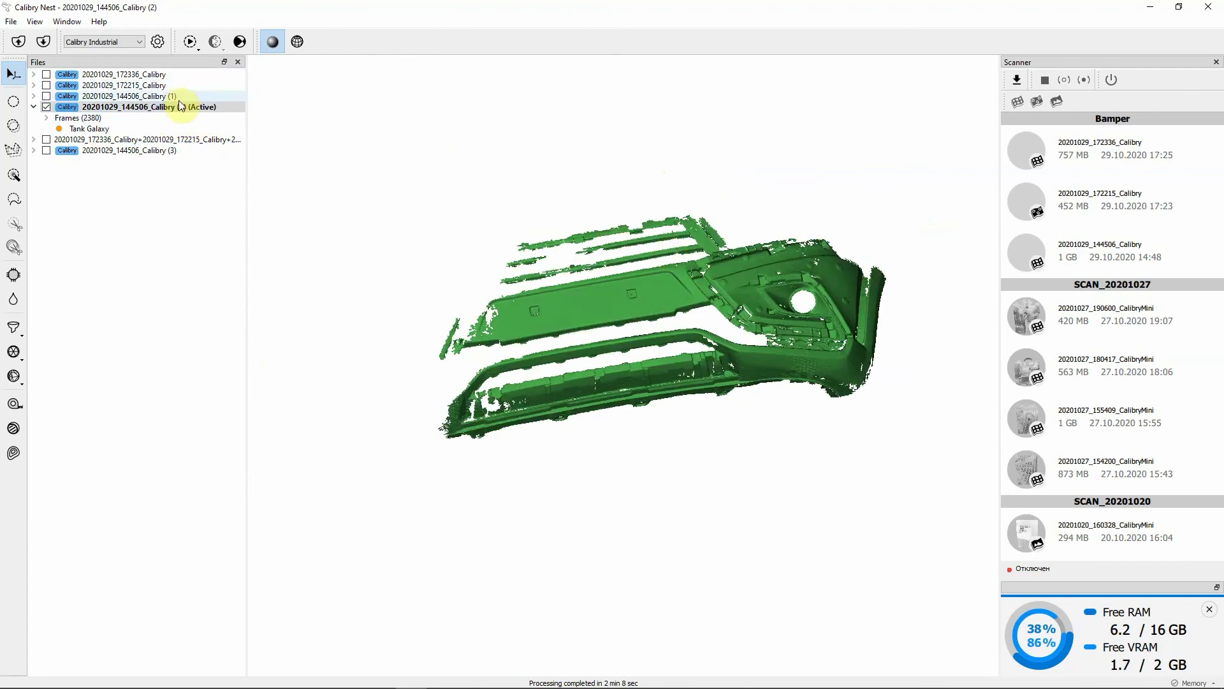
Activate 20201029_144506_Calibry (1), 20201029_172215_Calibry and 20201029_172336_Calibry together with 20201029_144506_Calibry (2) and check their fit.
left_click(169, 97, "ctrl")
left_click(155, 87, "ctrl")
left_click(153, 75, "ctrl")
left_click_drag(549, 372, 669, 292)
left_click_drag(572, 338, 640, 324)
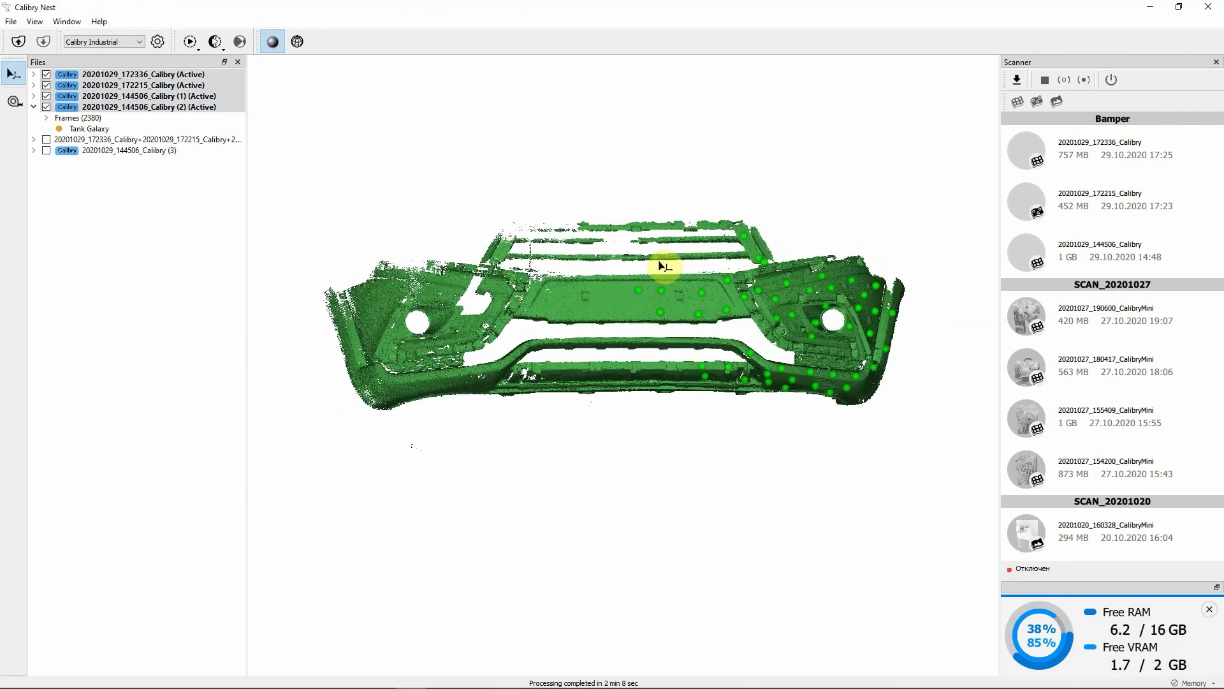
Use a 1.00 mm finalization resolution and run mesh finalization on the four active scans.
left_click(158, 42)
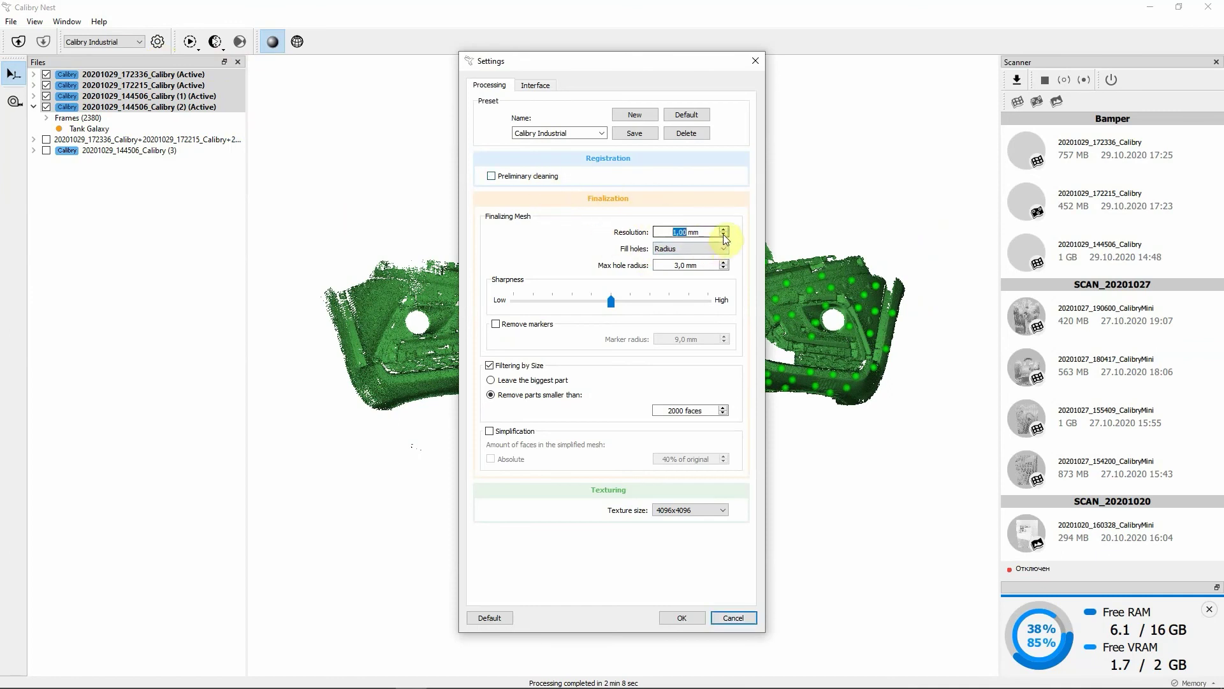
left_click(682, 617)
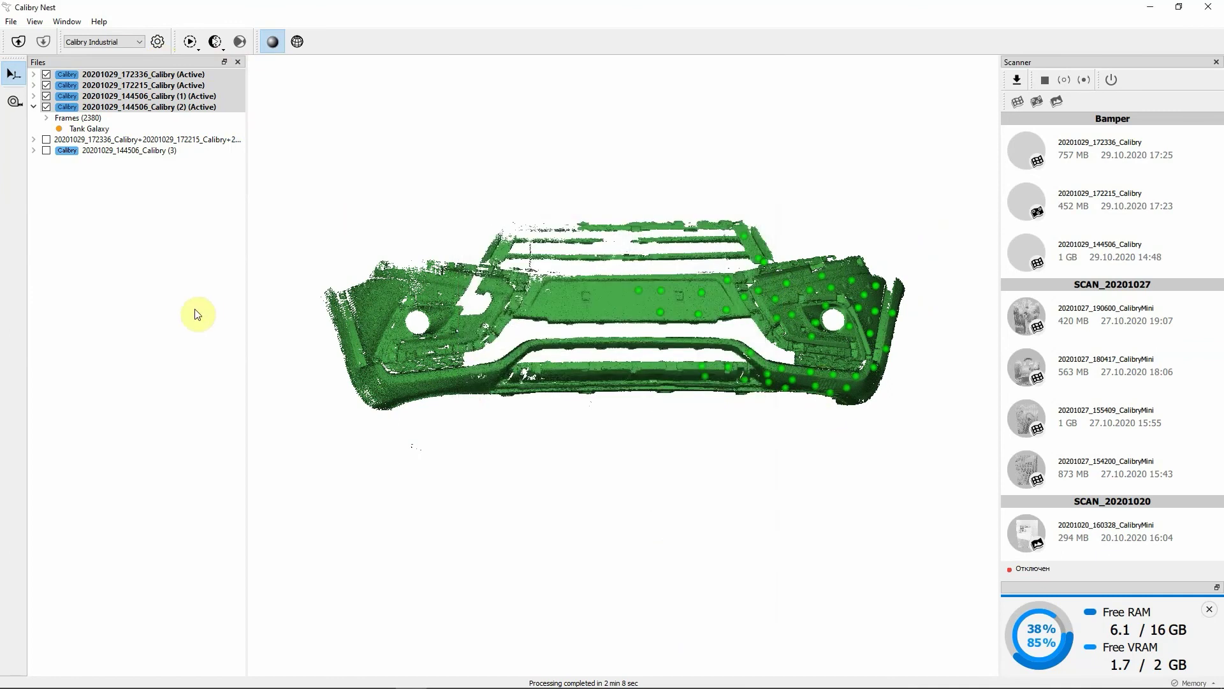
left_click(215, 42)
left_click(235, 78)
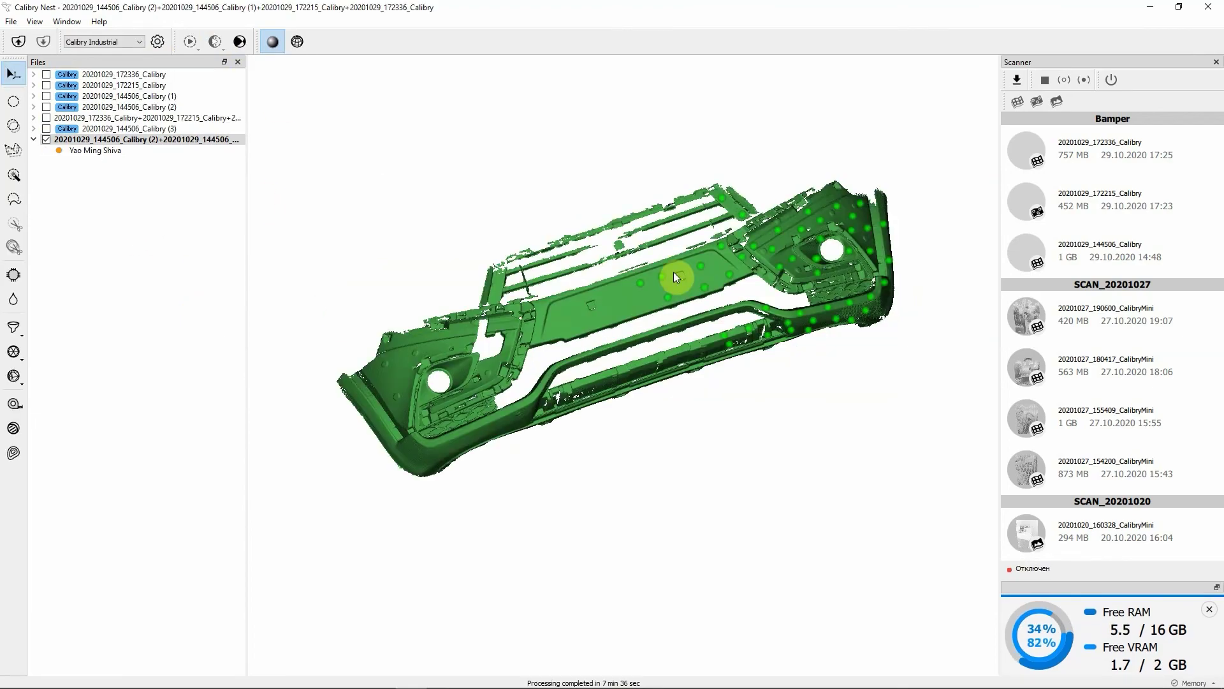
Examine the combined bumper mesh from several angles and up close.
mouse_move(678, 272)
left_mouse_down()
mouse_move(595, 402)
mouse_move(587, 341)
mouse_move(651, 426)
mouse_move(662, 300)
mouse_move(602, 328)
mouse_move(744, 360)
left_mouse_up()
right_click(662, 300)
left_click(688, 359)
scroll(745, 361, "up", 3)
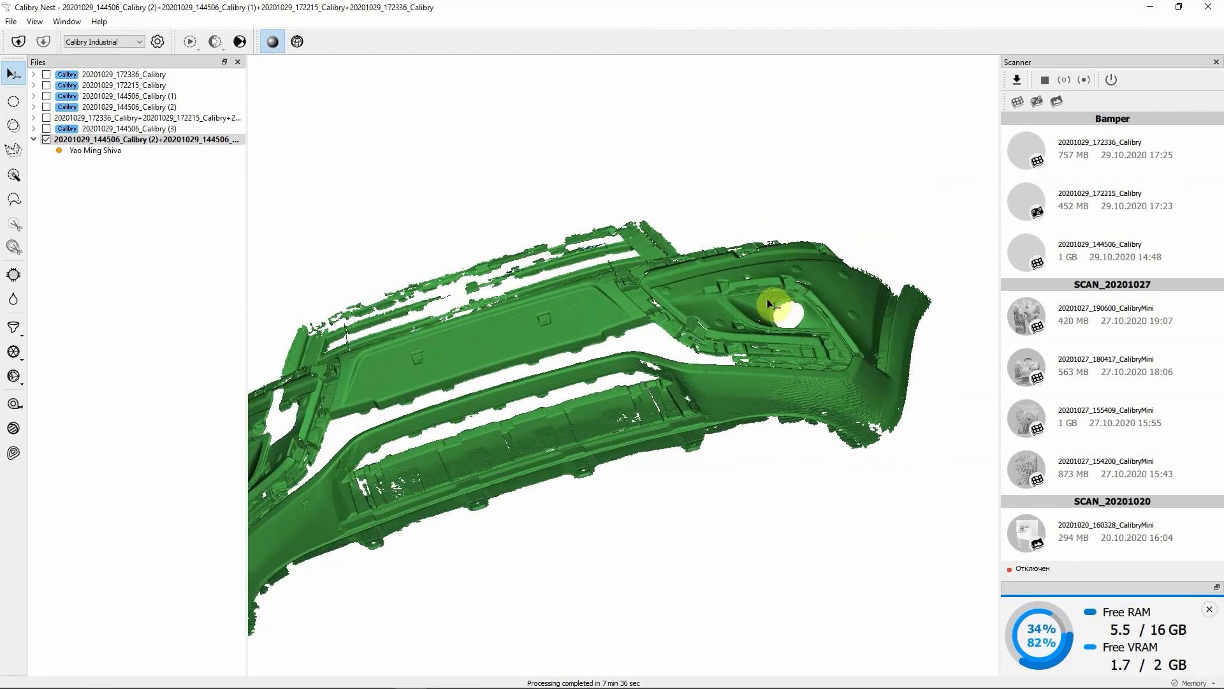
left_click_drag(687, 387, 638, 344)
Review the file formats offered for saving the Yao Ming Shiva mesh, and close the dialog without saving.
right_click(103, 155)
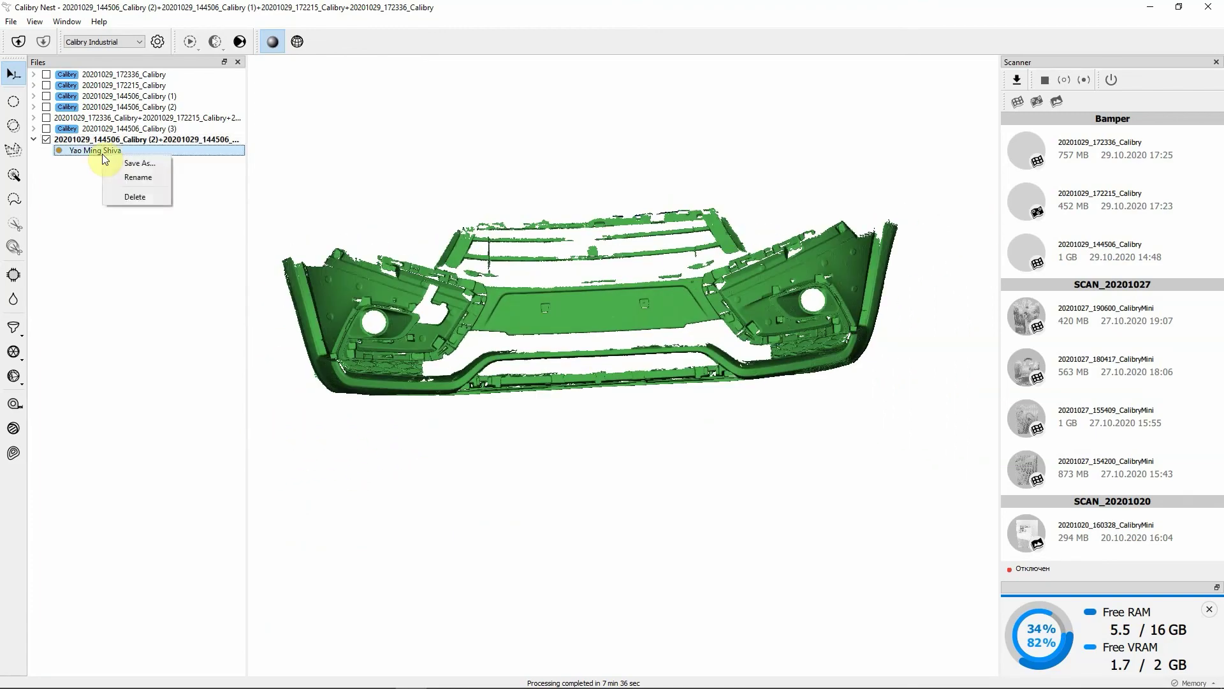
left_click(119, 165)
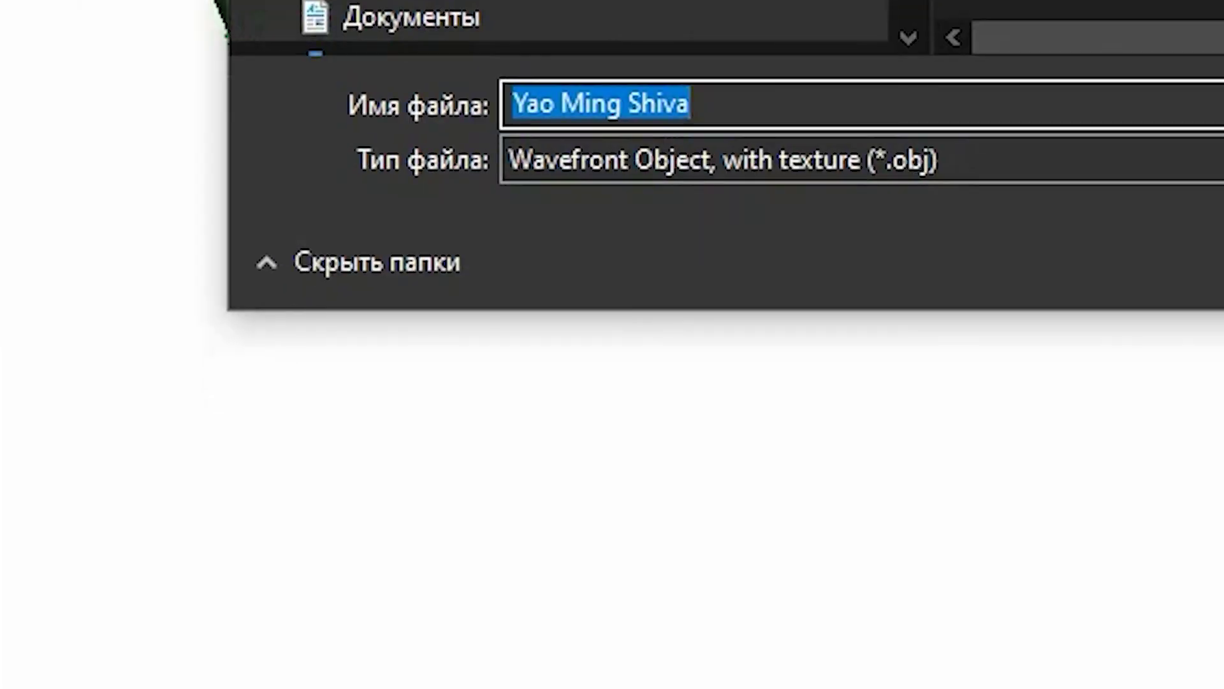
left_click(1087, 162)
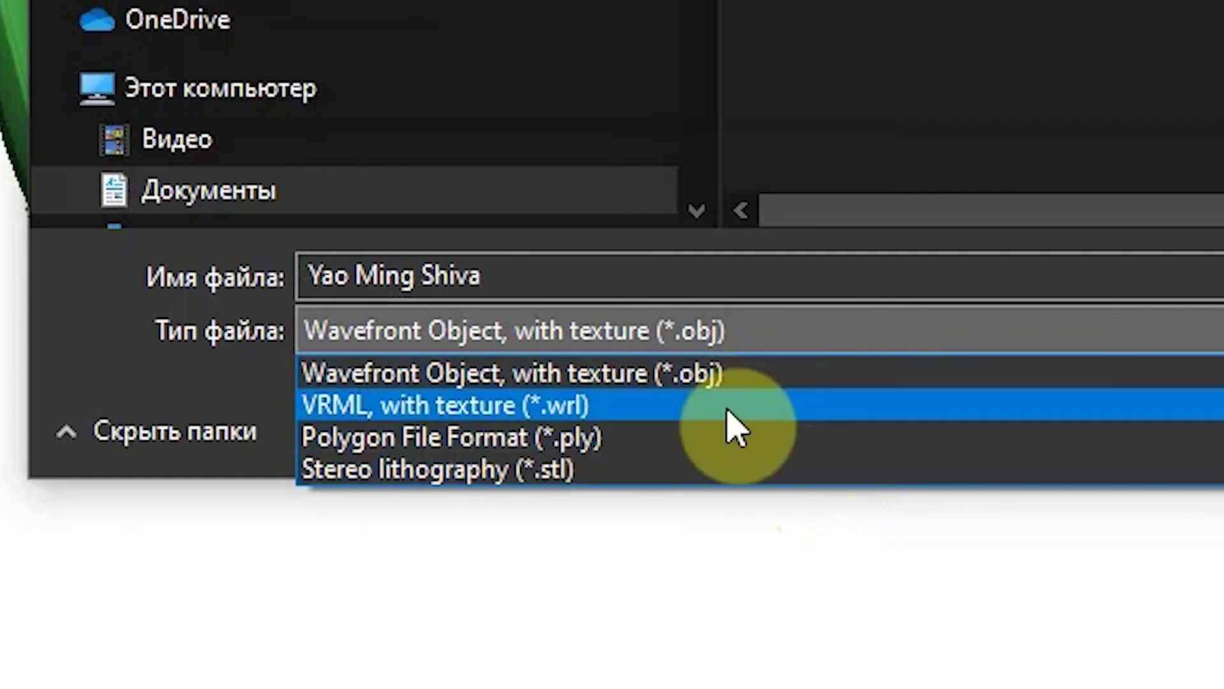
left_click(1112, 55)
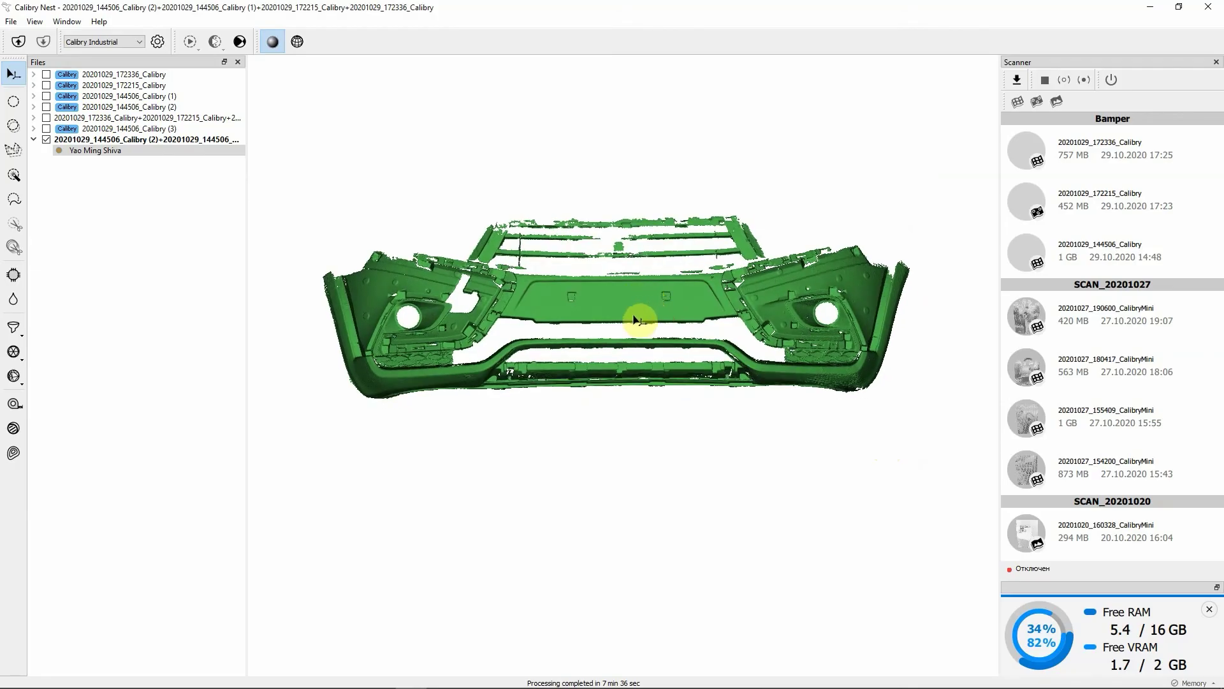
Show the combined mesh in wireframe display and examine its triangles on the flat central panel.
left_click(298, 43)
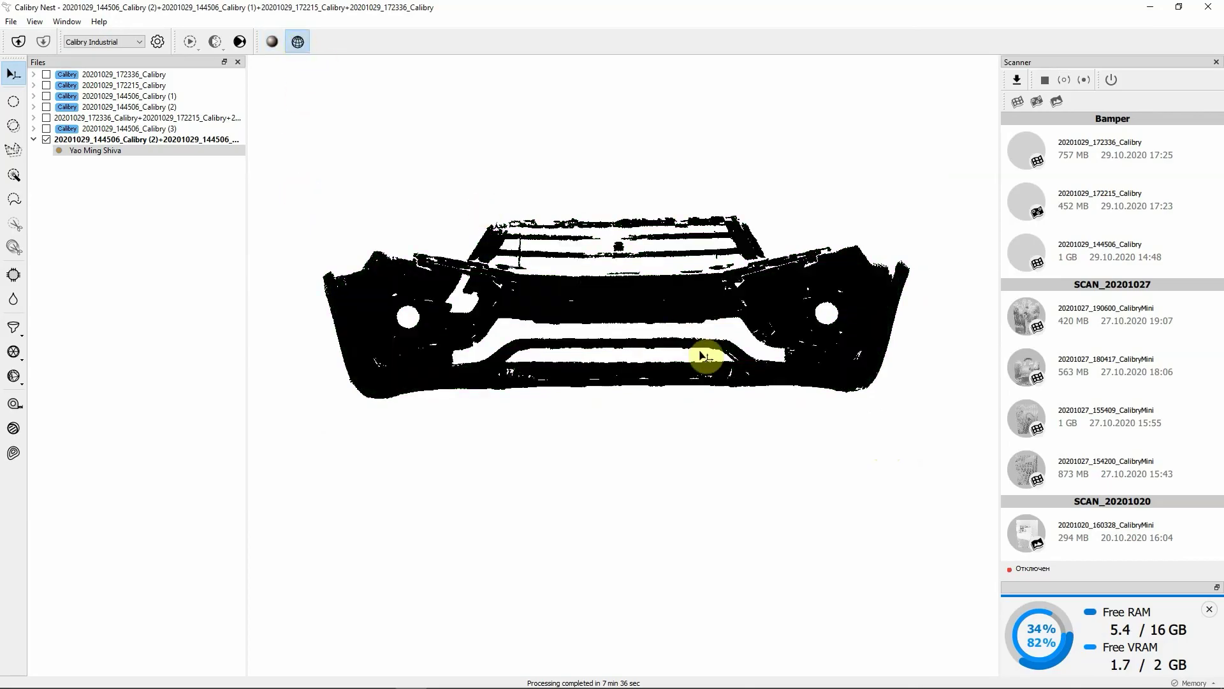
scroll(604, 342, "up", 10)
left_click_drag(629, 213, 687, 329)
scroll(687, 329, "down", 1)
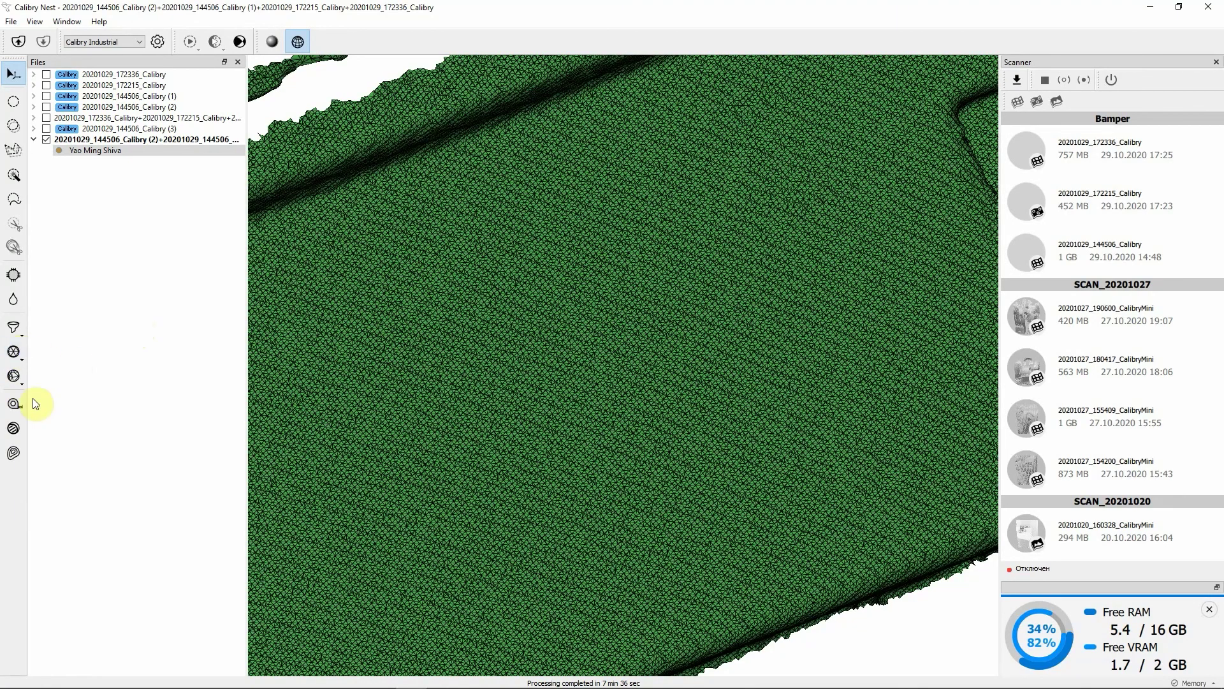
Remesh the Yao Ming Shiva mesh with an edge length of 1.0 mm.
left_click(14, 351)
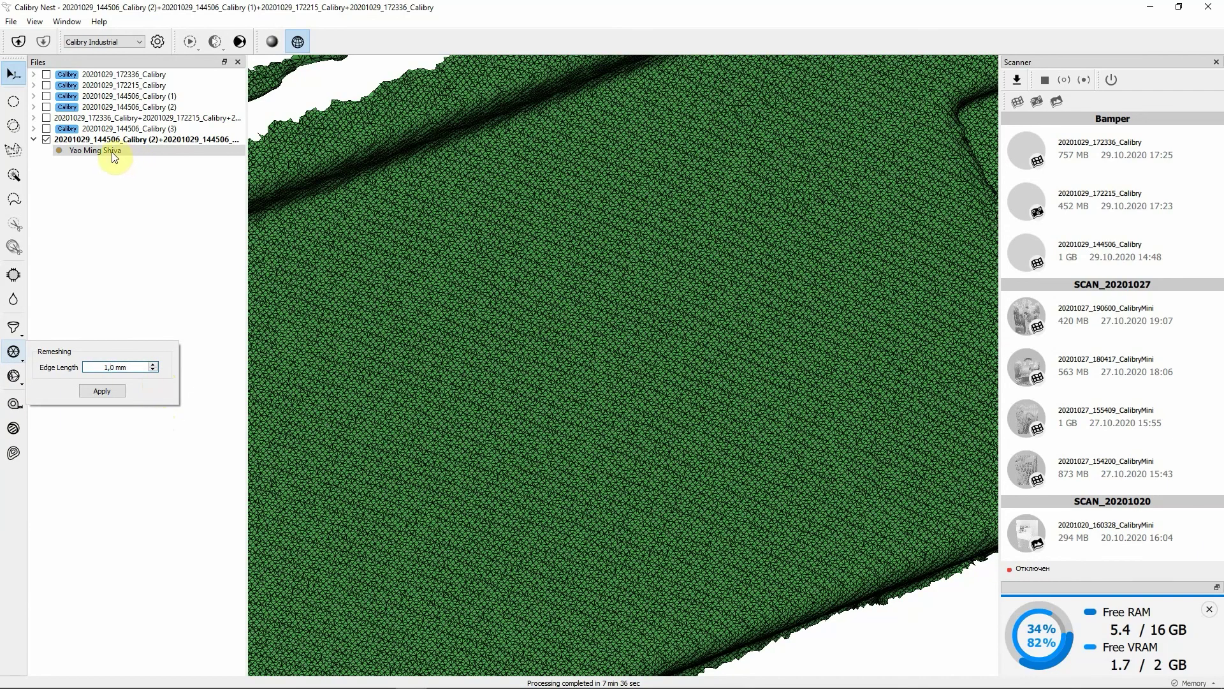
left_click(101, 392)
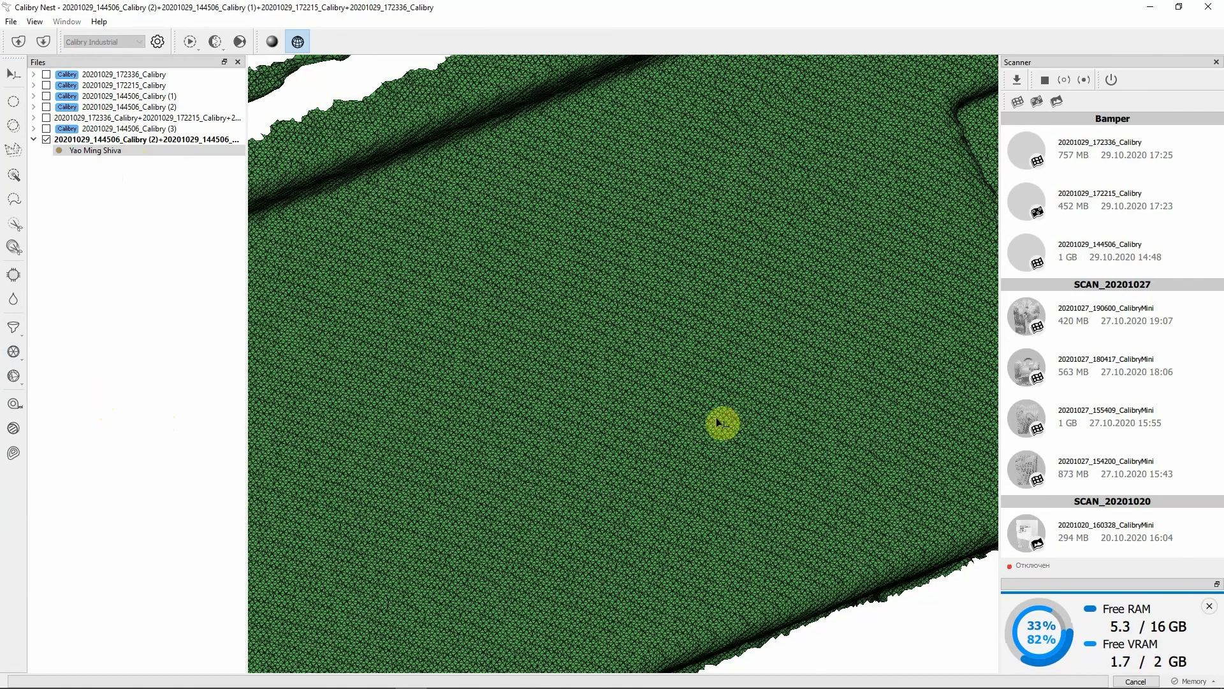
mouse_move(320, 661)
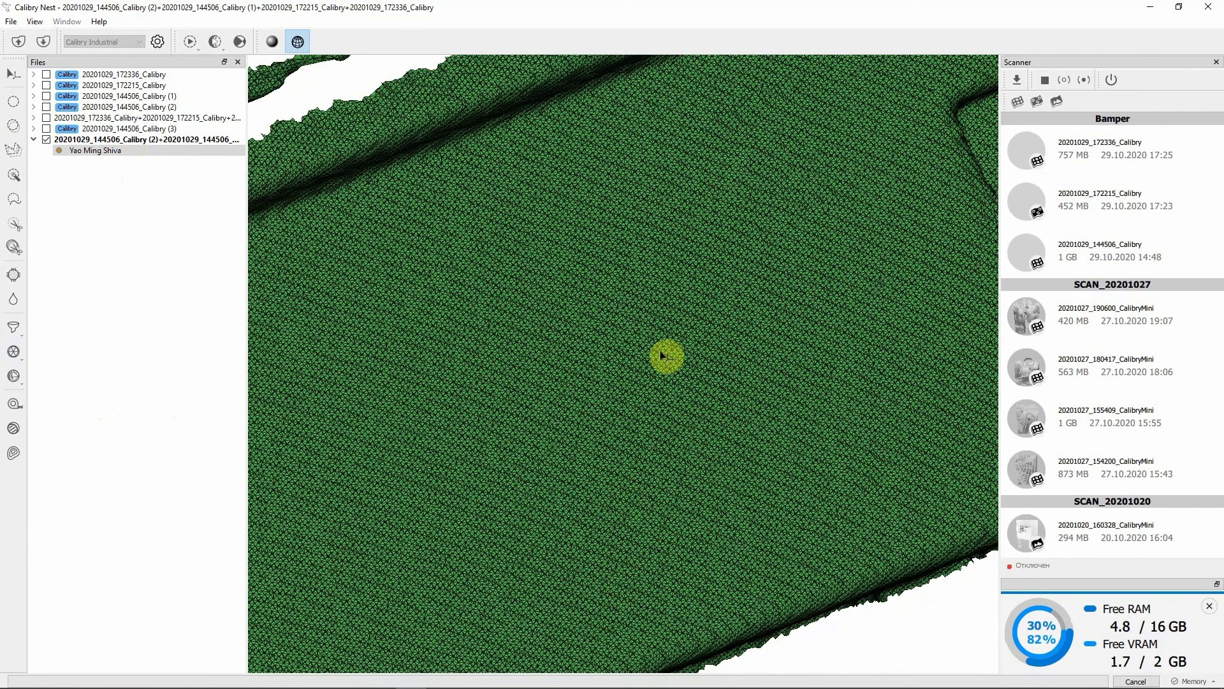
scroll(663, 355, "down", 2)
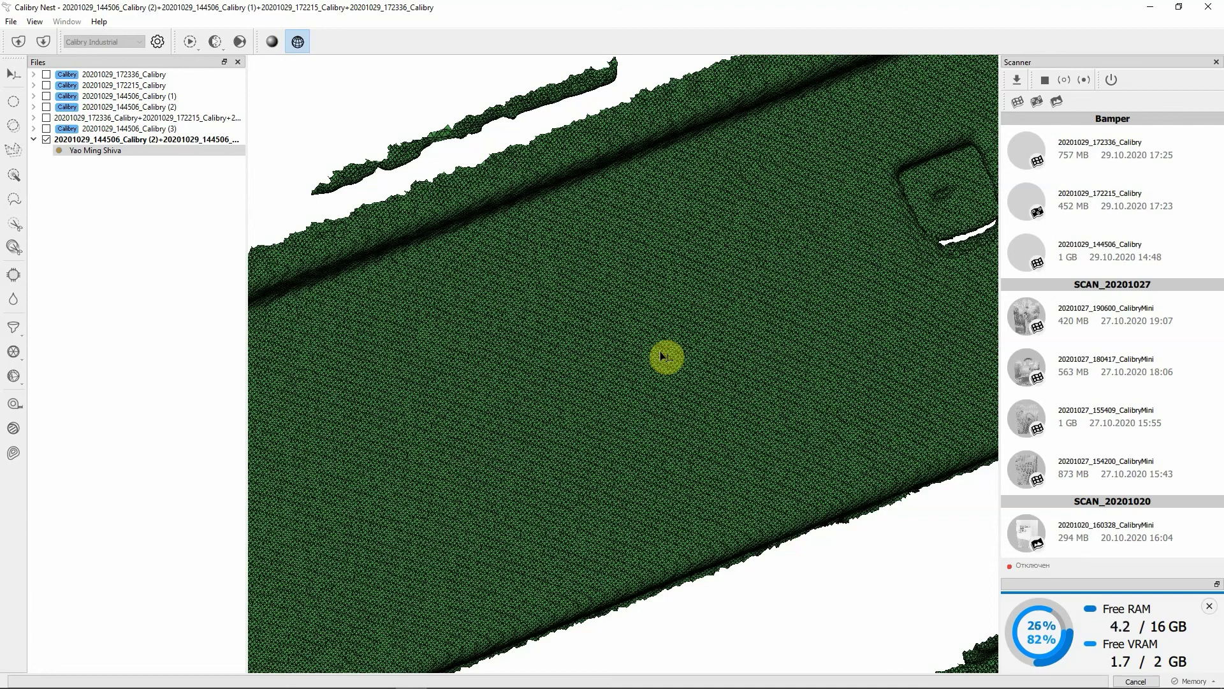
scroll(663, 355, "up", 6)
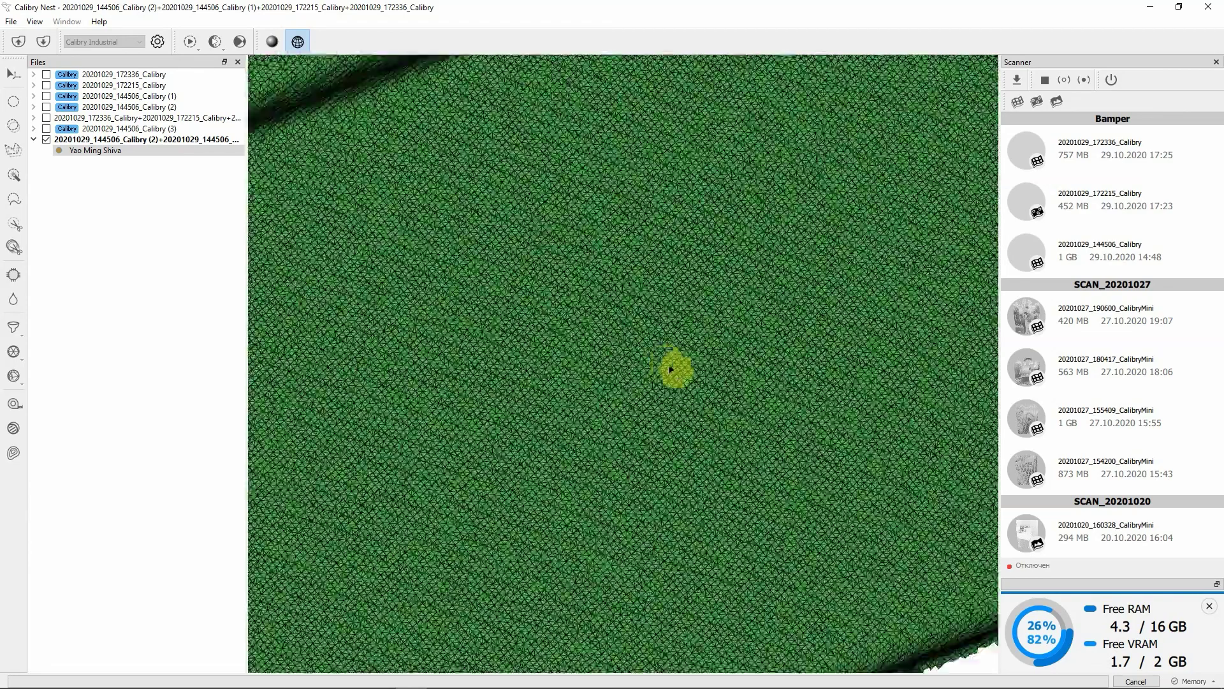
scroll(732, 409, "up", 2)
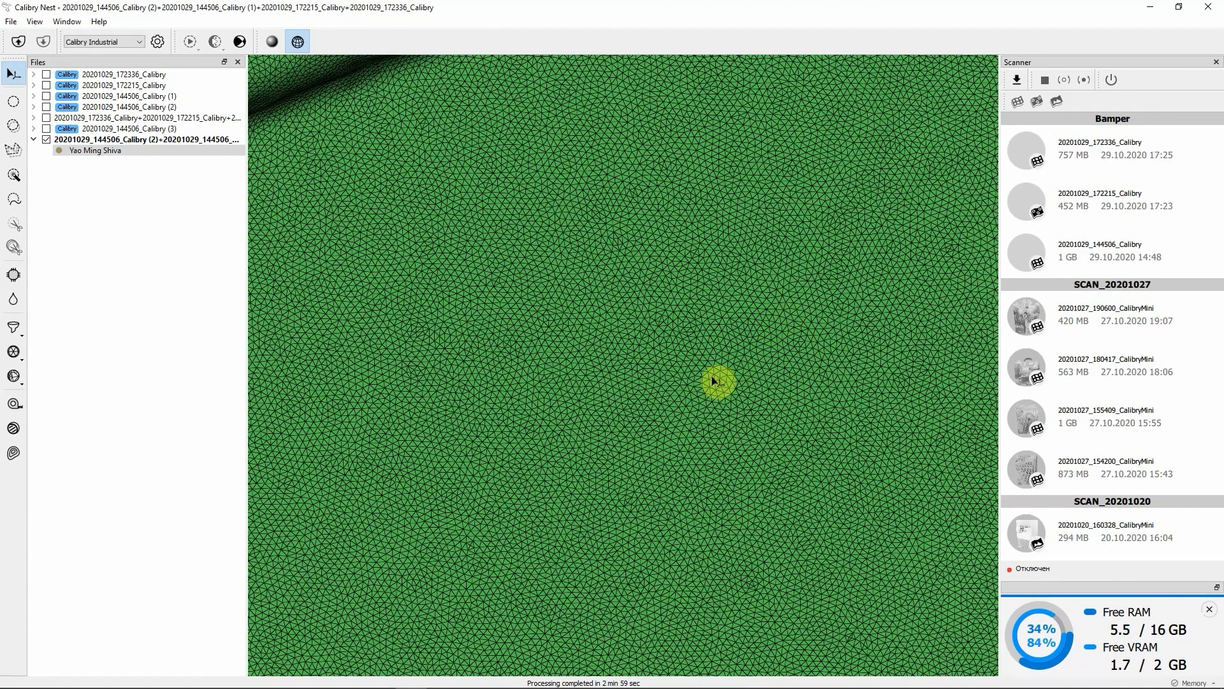
Inspect the remeshed bumper in wireframe and shaded display, returning to the wireframe close-up of the central panel.
left_click_drag(714, 382, 615, 328)
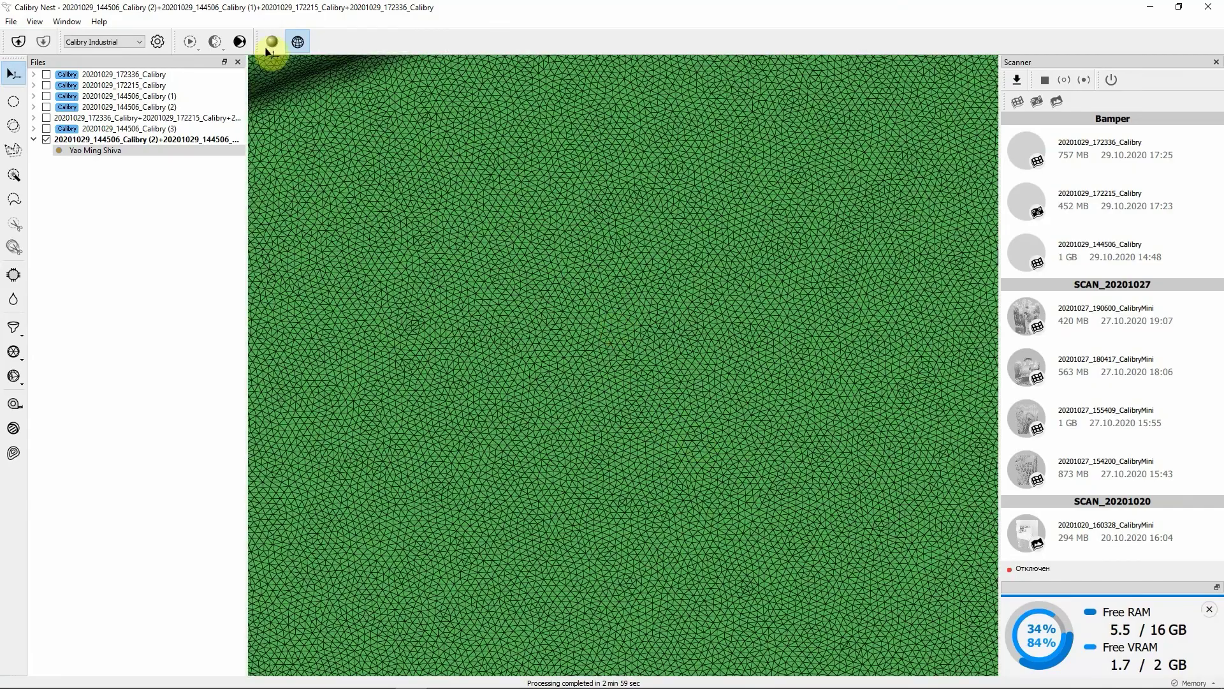
left_click(269, 48)
scroll(587, 363, "down", 10)
scroll(638, 389, "up", 2)
mouse_move(723, 422)
left_mouse_down()
mouse_move(744, 363)
mouse_move(627, 377)
left_mouse_up()
left_click(296, 43)
scroll(626, 415, "up", 10)
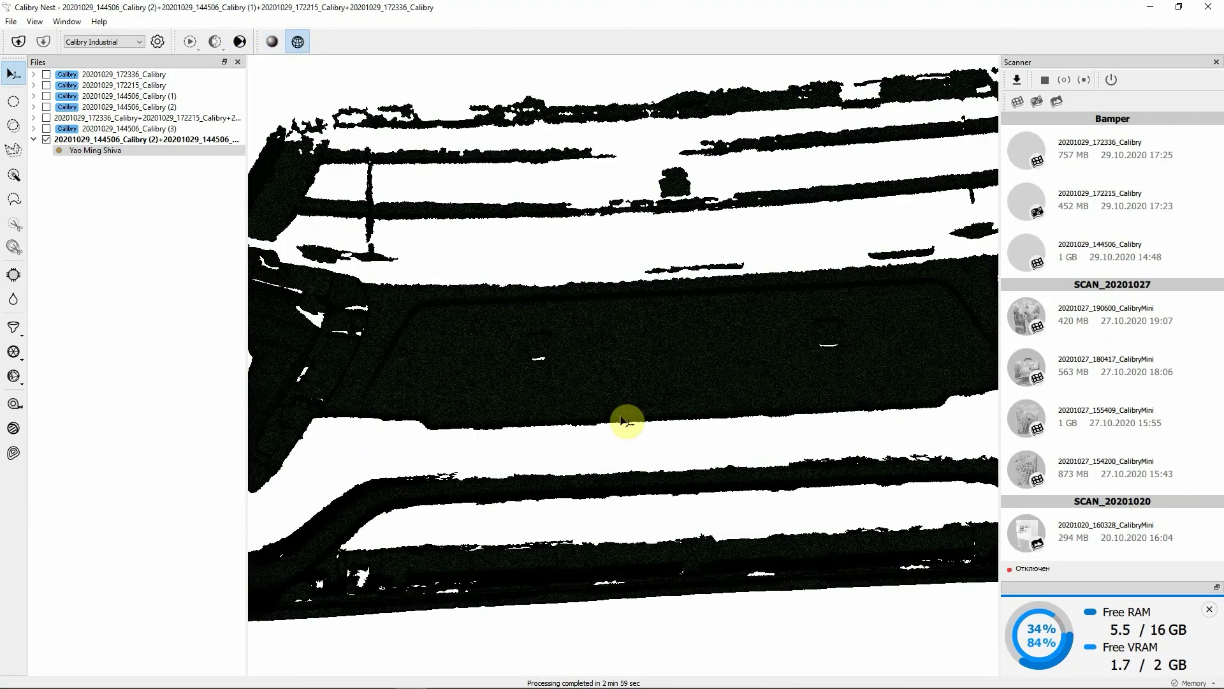
left_click_drag(601, 392, 628, 335)
scroll(628, 325, "down", 2)
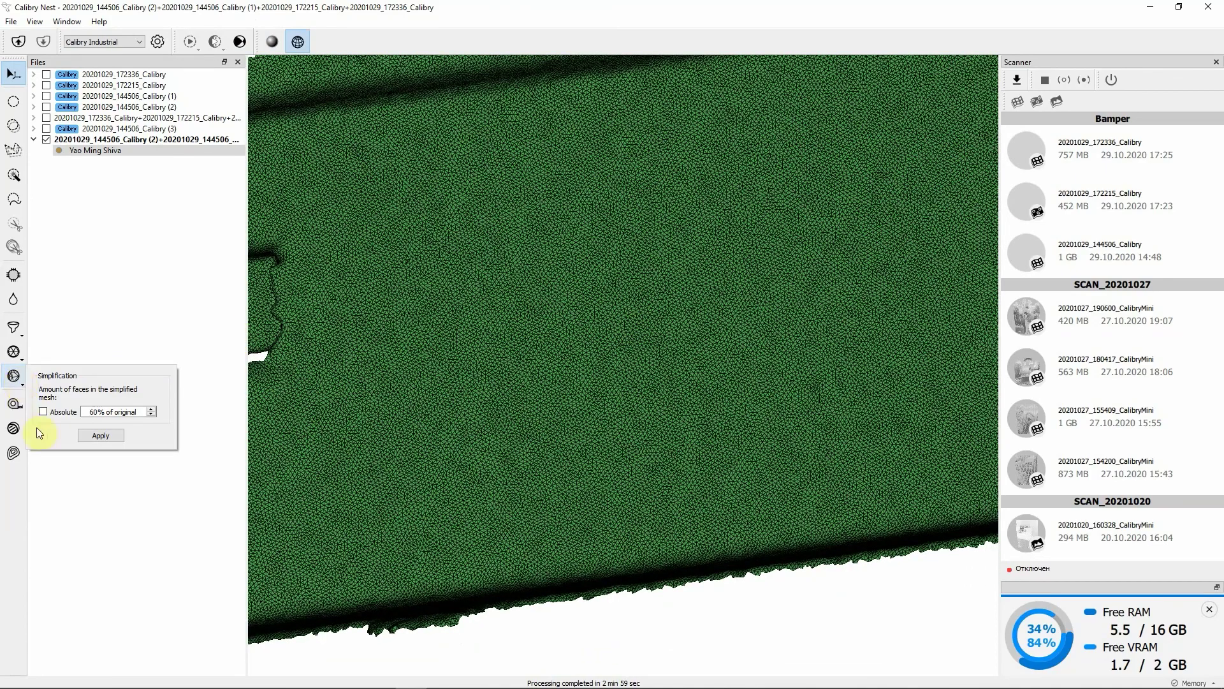
Simplify the Yao Ming Shiva mesh to 60% of its original faces, with the absolute face count option off.
left_click(43, 412)
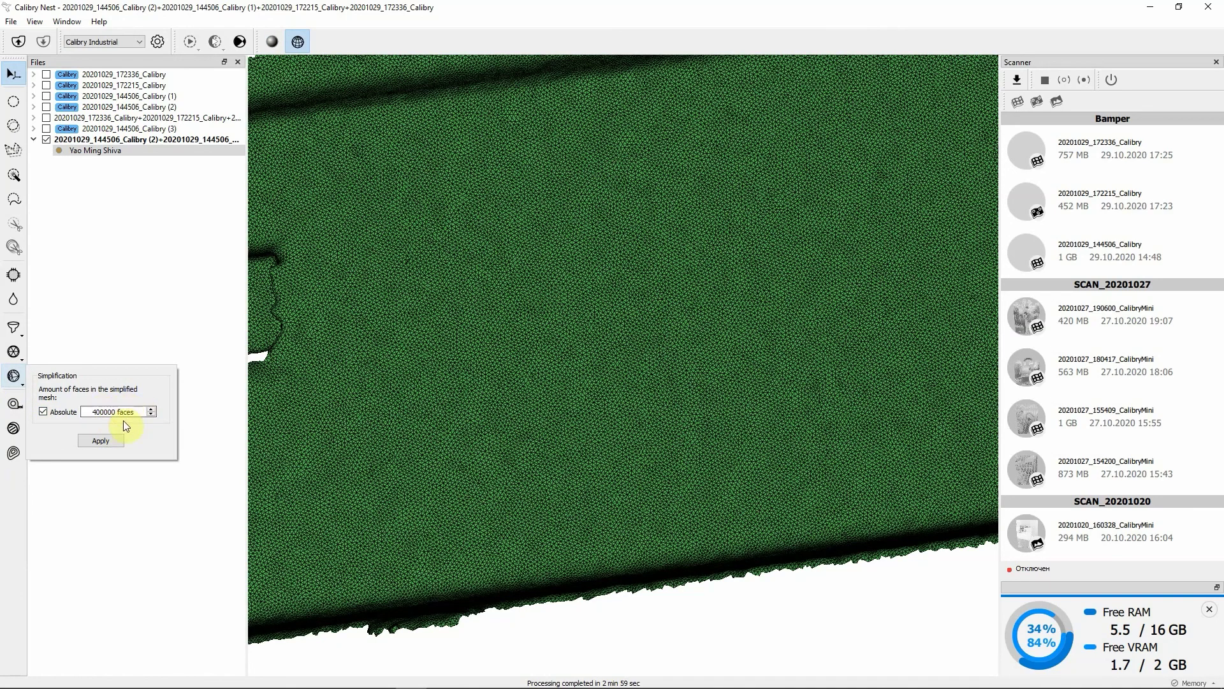
left_click(43, 412)
left_click(100, 153)
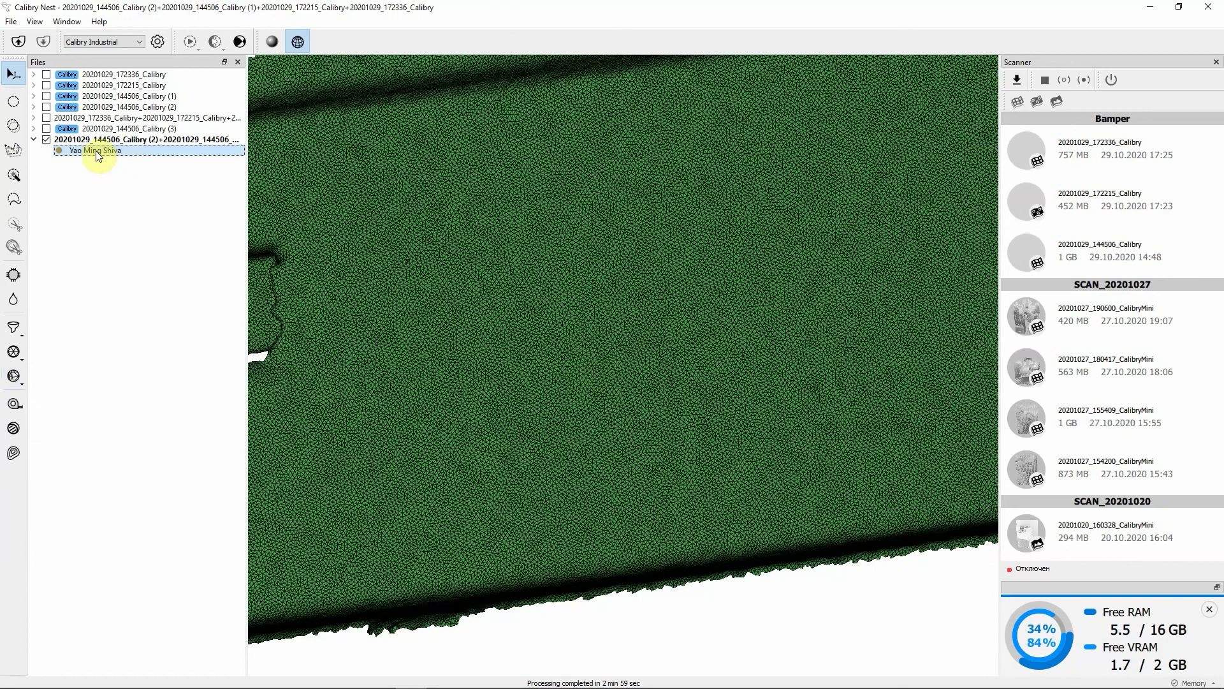
left_click(14, 378)
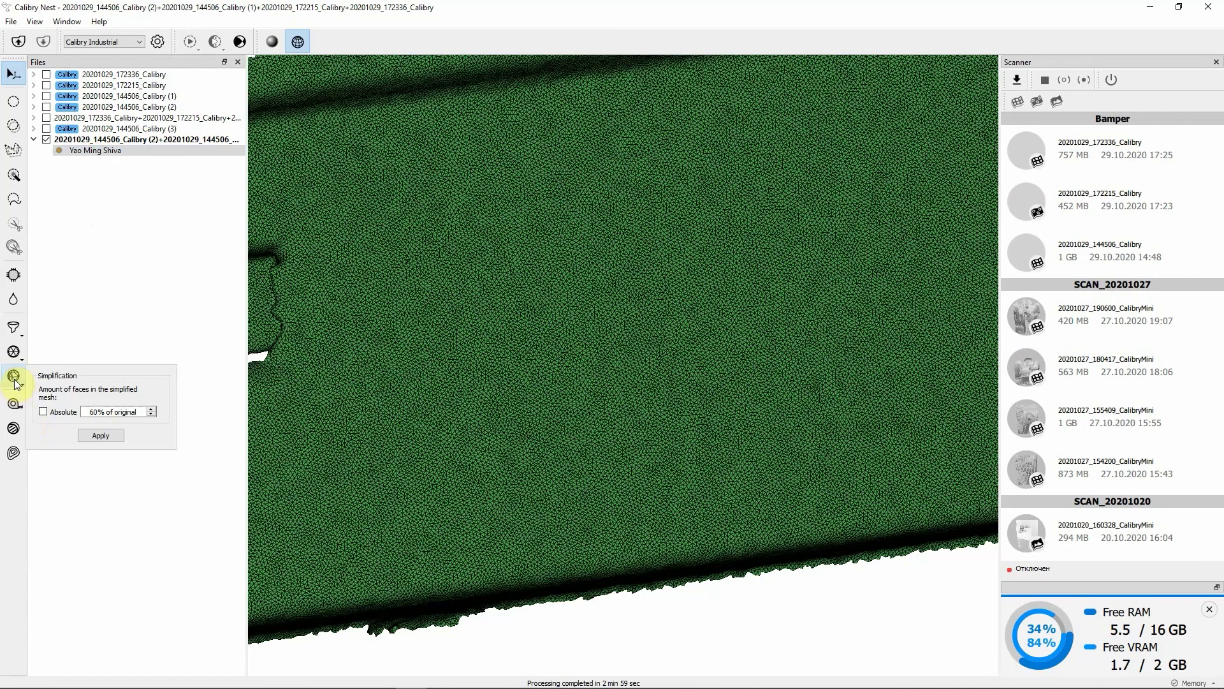
left_click(104, 434)
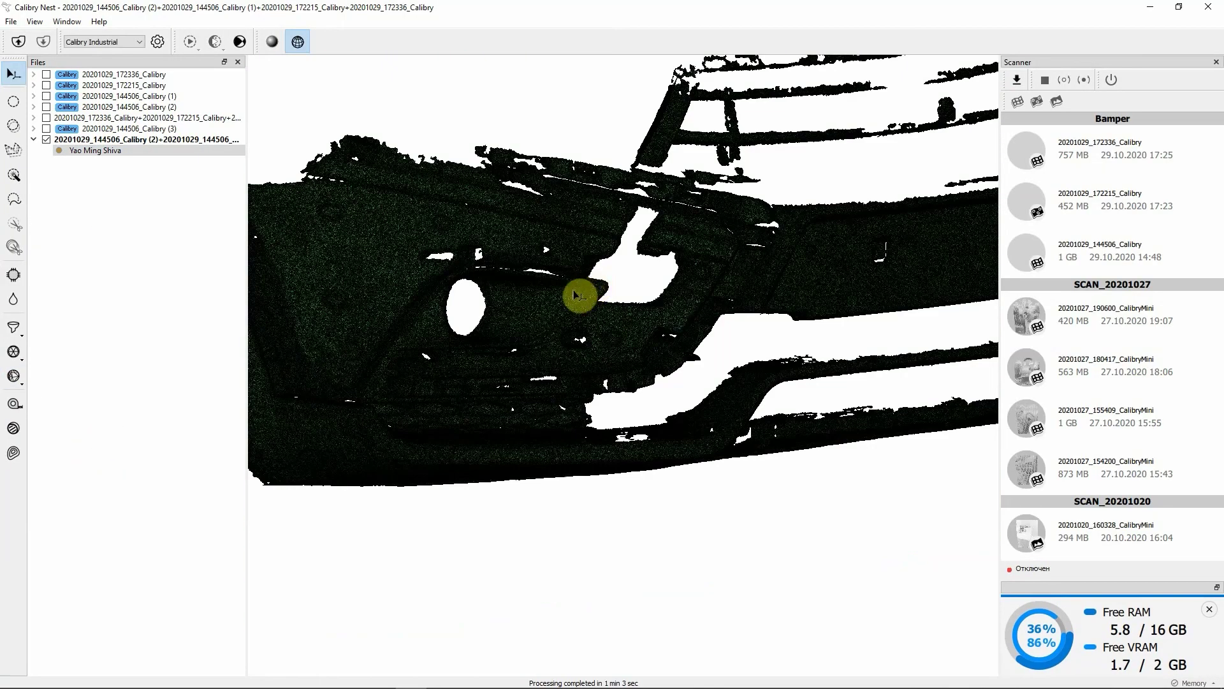
Examine the simplified triangles in wireframe around the fog light opening and the nearby round features.
scroll(580, 296, "up", 10)
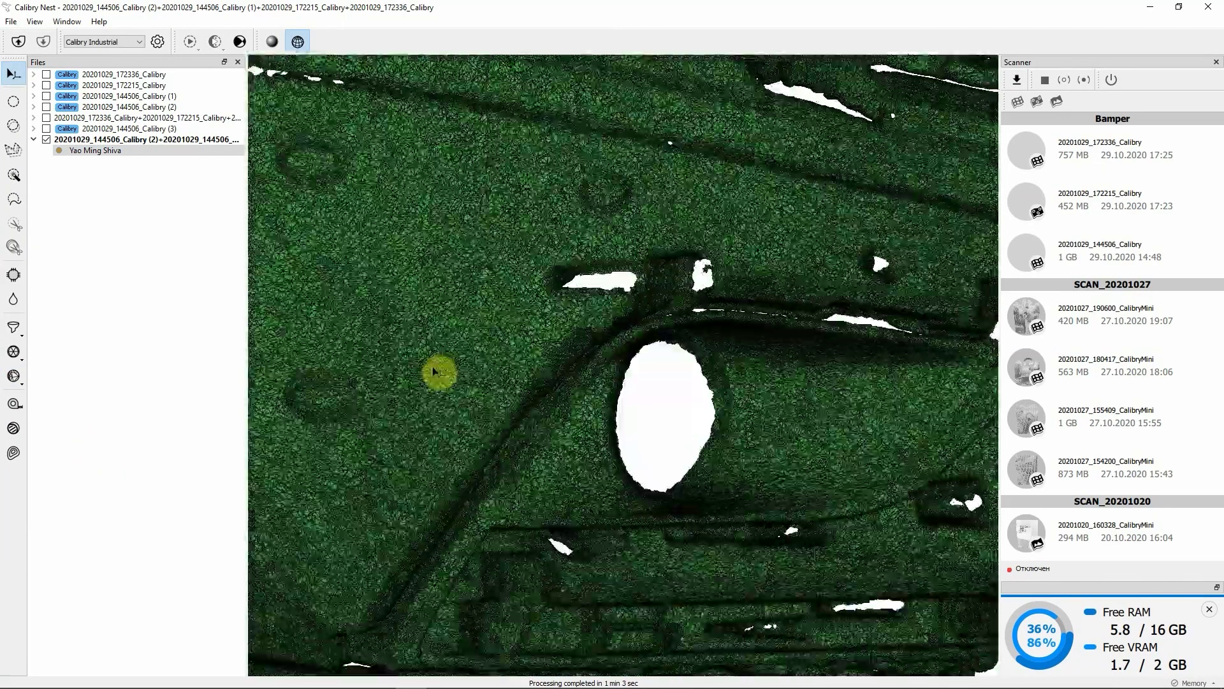
scroll(439, 373, "up", 6)
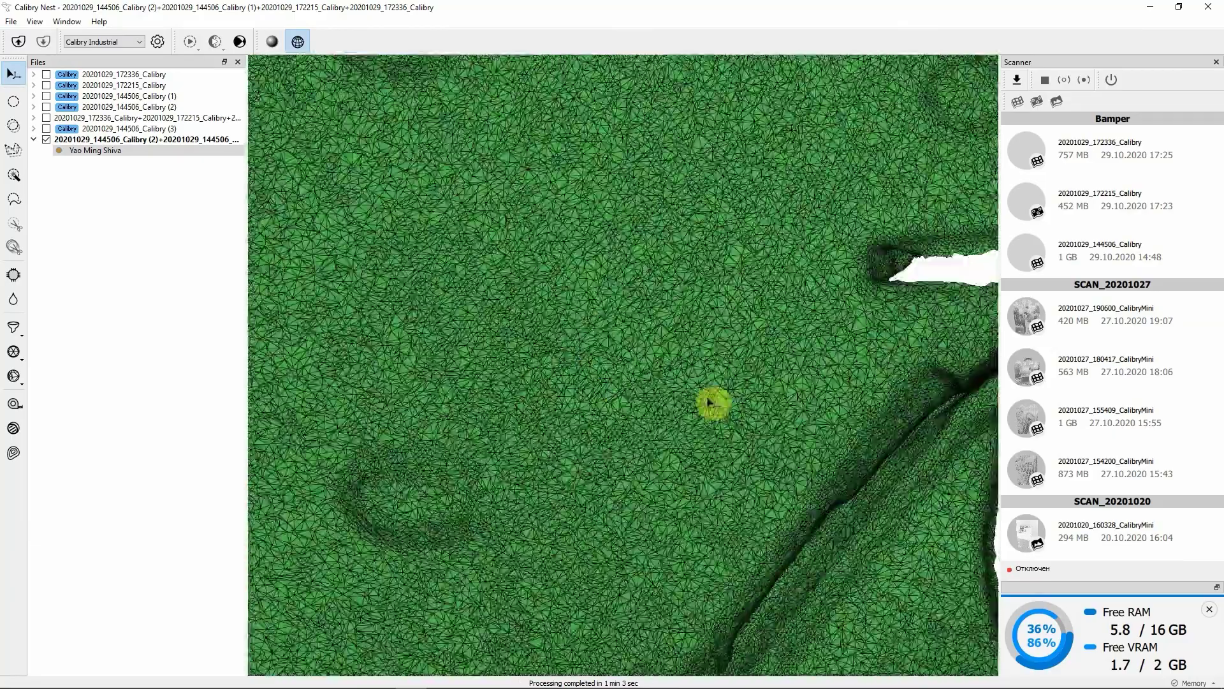
scroll(713, 402, "down", 8)
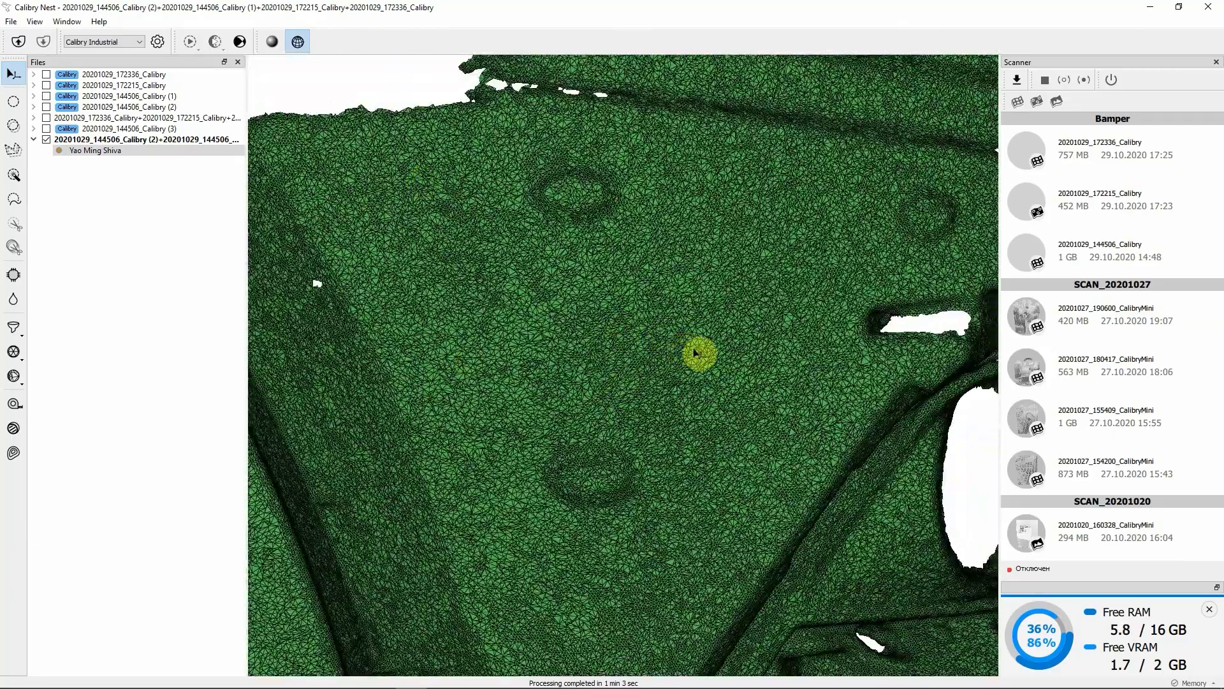
scroll(695, 353, "up", 8)
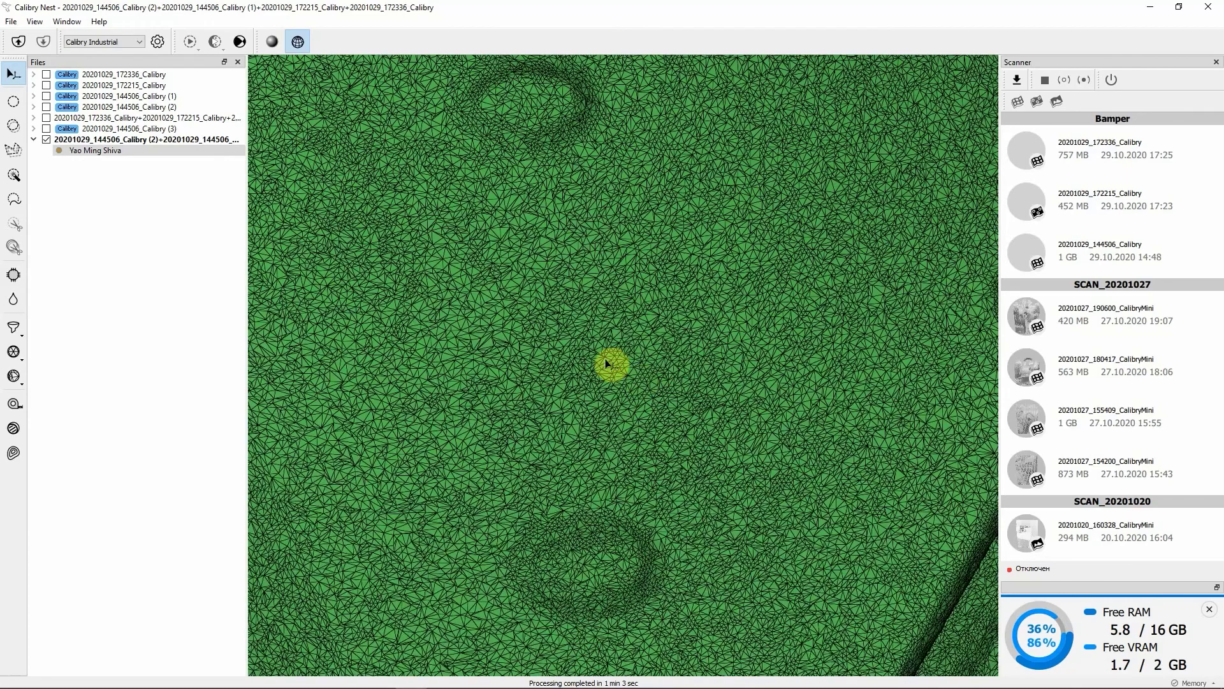
scroll(622, 364, "down", 2)
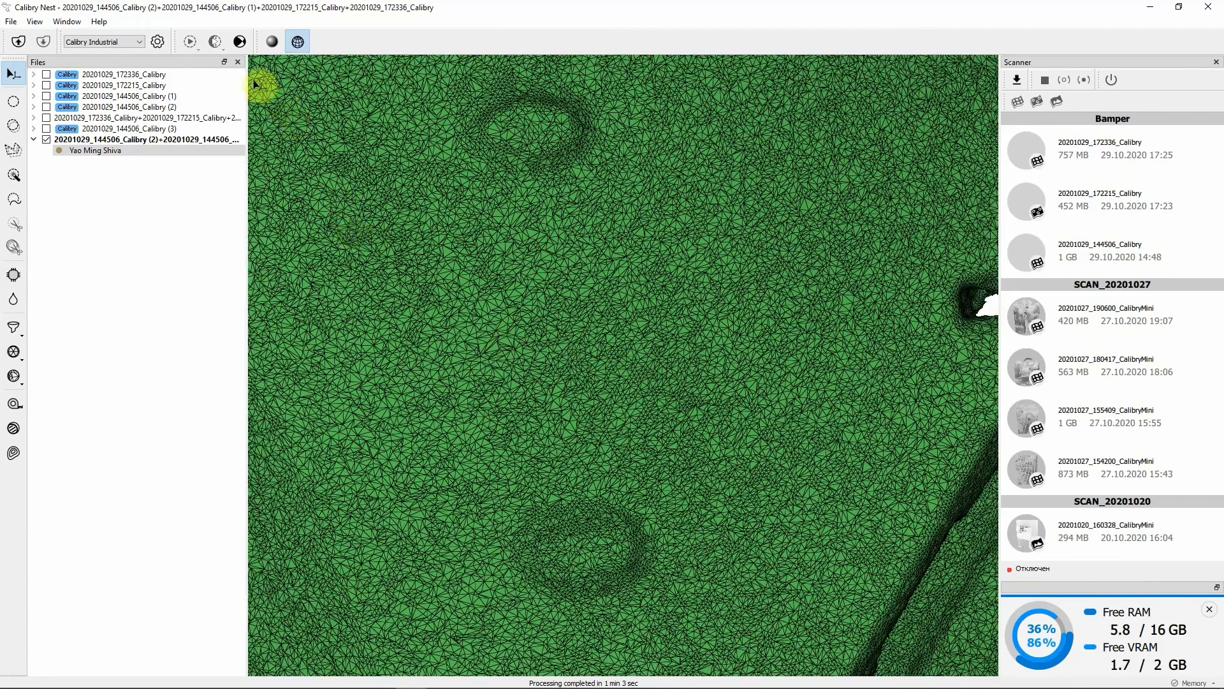
Return to shaded display and look over the whole simplified bumper from different sides.
left_click(272, 42)
scroll(763, 314, "down", 10)
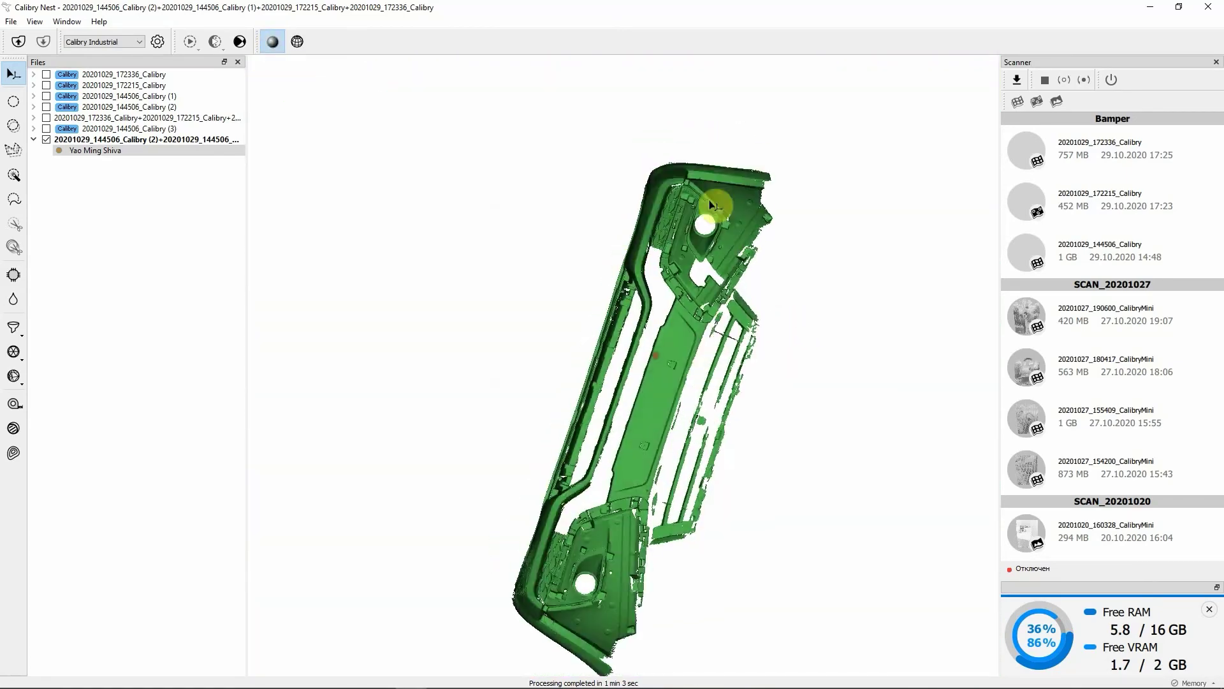
left_click_drag(713, 205, 670, 393)
scroll(667, 396, "up", 4)
middle_click_drag(573, 351, 643, 347)
left_click_drag(641, 347, 487, 388)
Save the Yao Ming Shiva mesh under the file name Bumper in Stereo lithography (*.stl) format.
right_click(94, 152)
left_click(105, 159)
key("BackSpace")
type("Bumper")
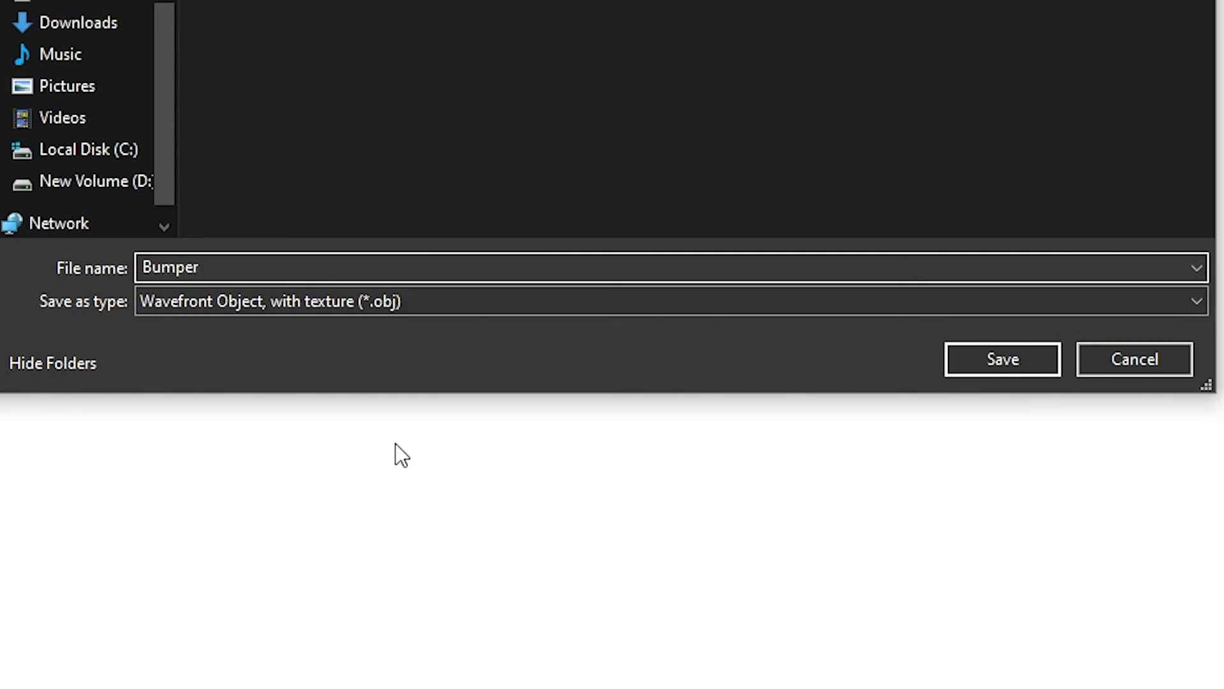
left_click(427, 310)
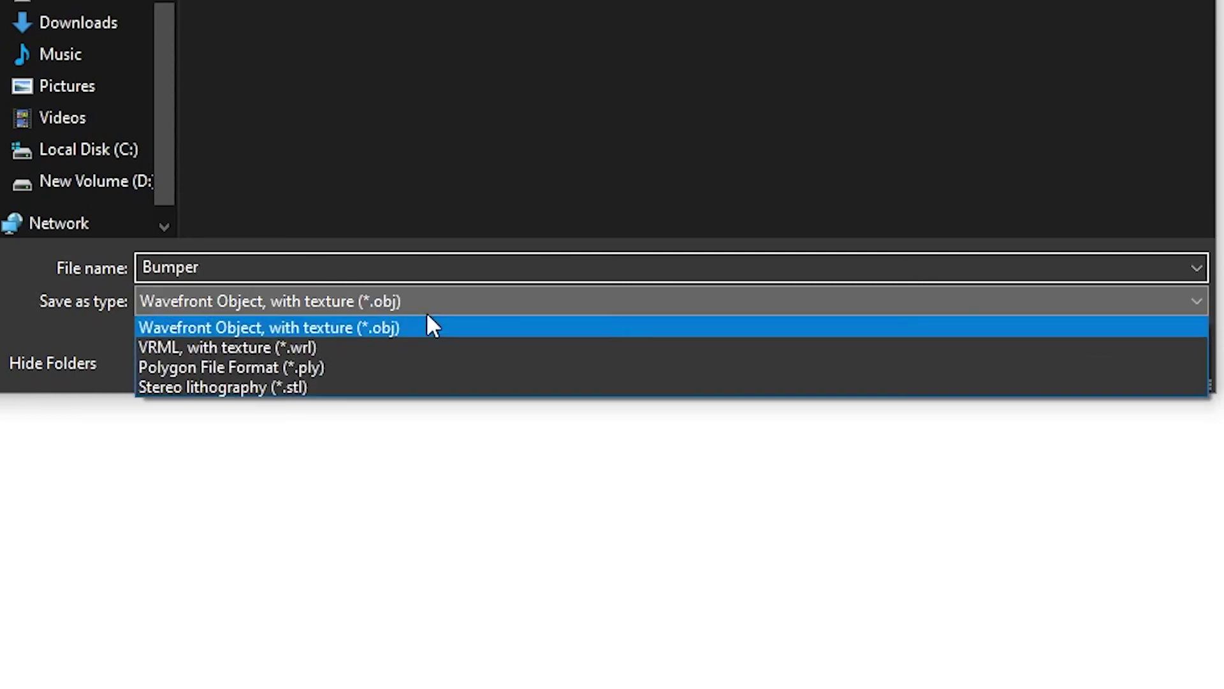
left_click(273, 386)
left_click(973, 374)
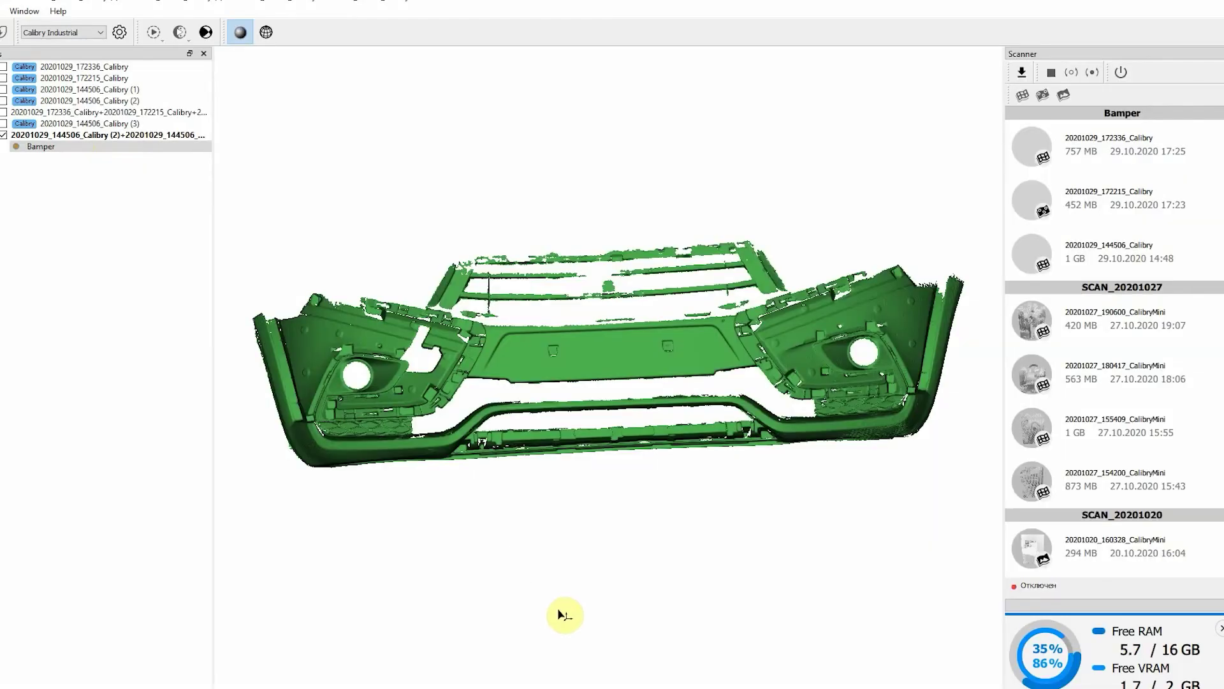
left_click_drag(543, 385, 608, 364)
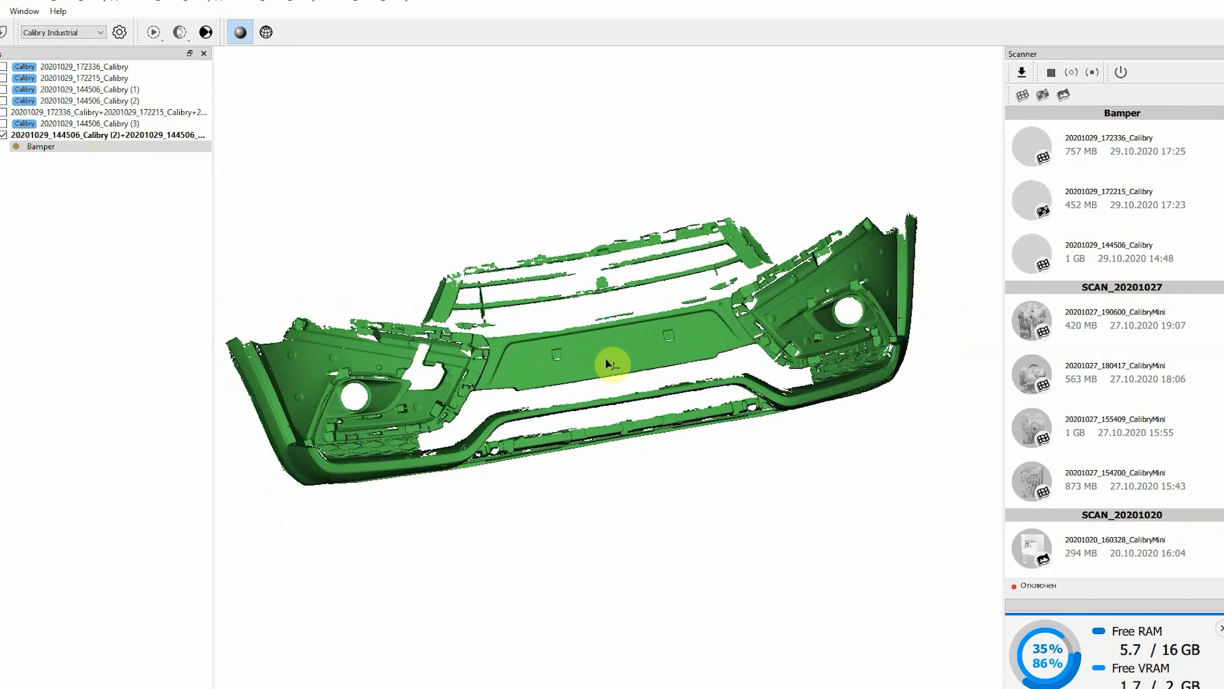